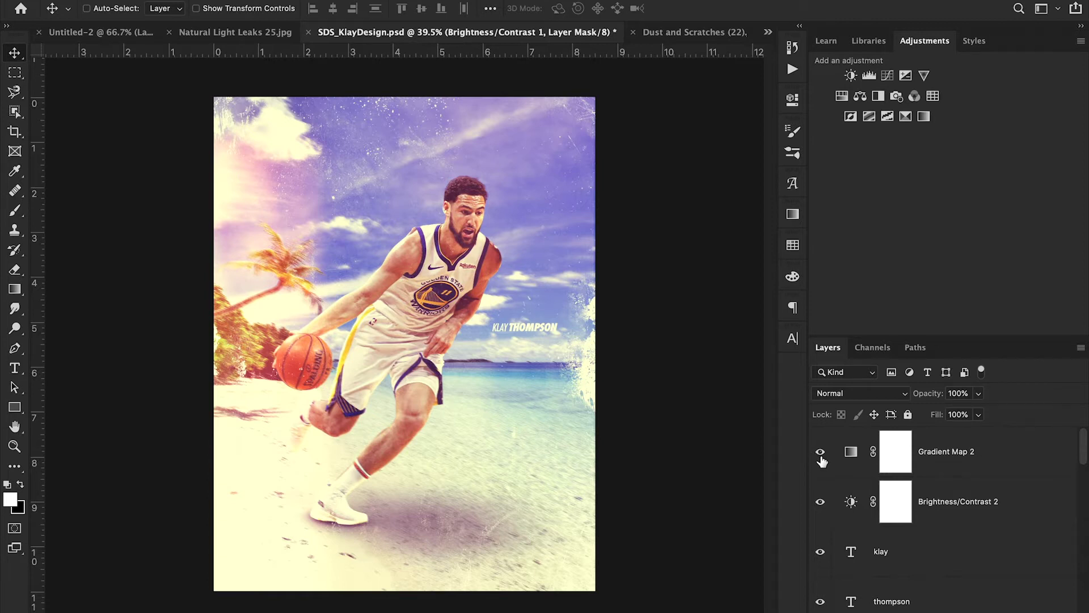
Hide the gradient map, brightness and KLAY layers, recheck the beach photo, then go to Chrome's Pexels page
drag(822, 461, 823, 570)
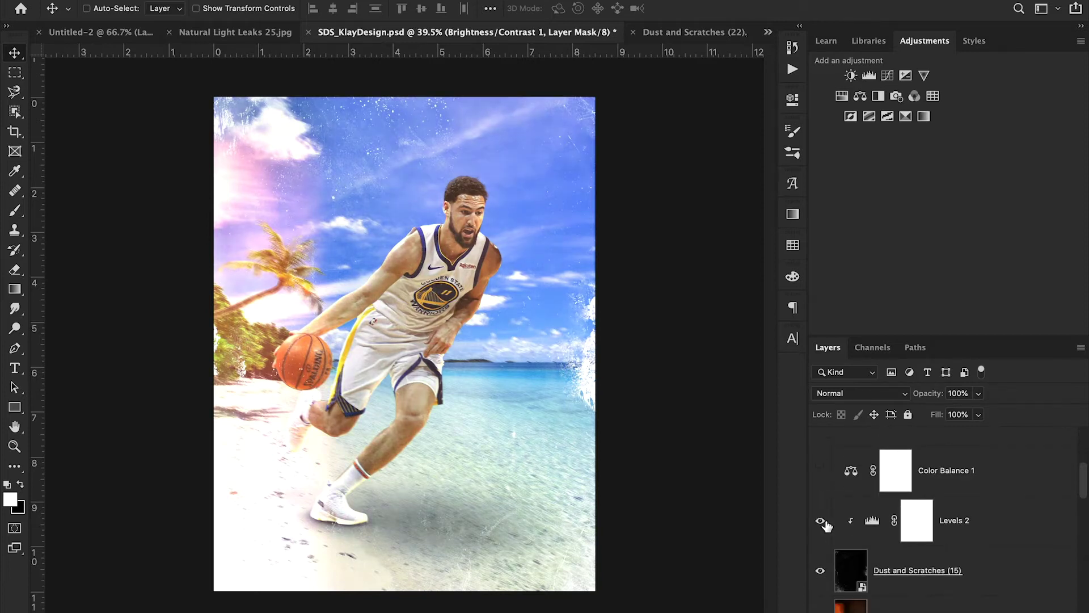
drag(826, 525, 821, 468)
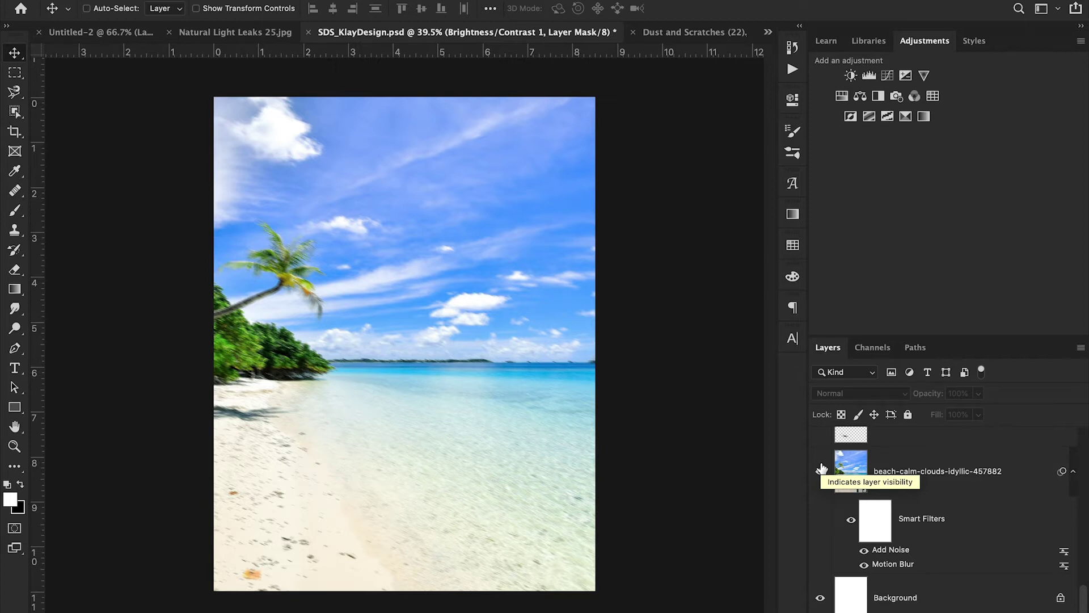
click(821, 470)
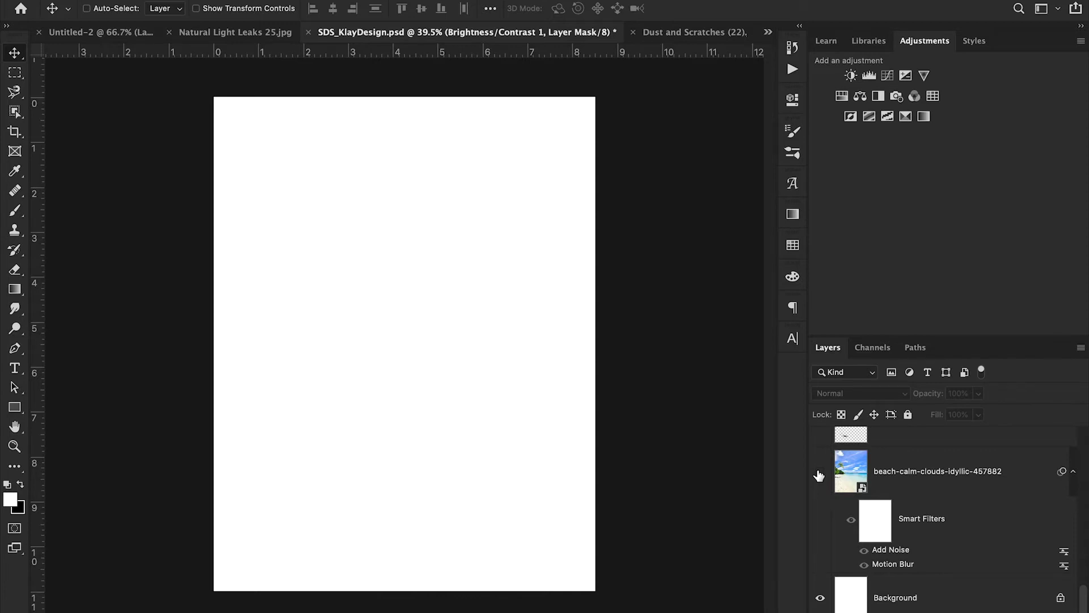
click(819, 472)
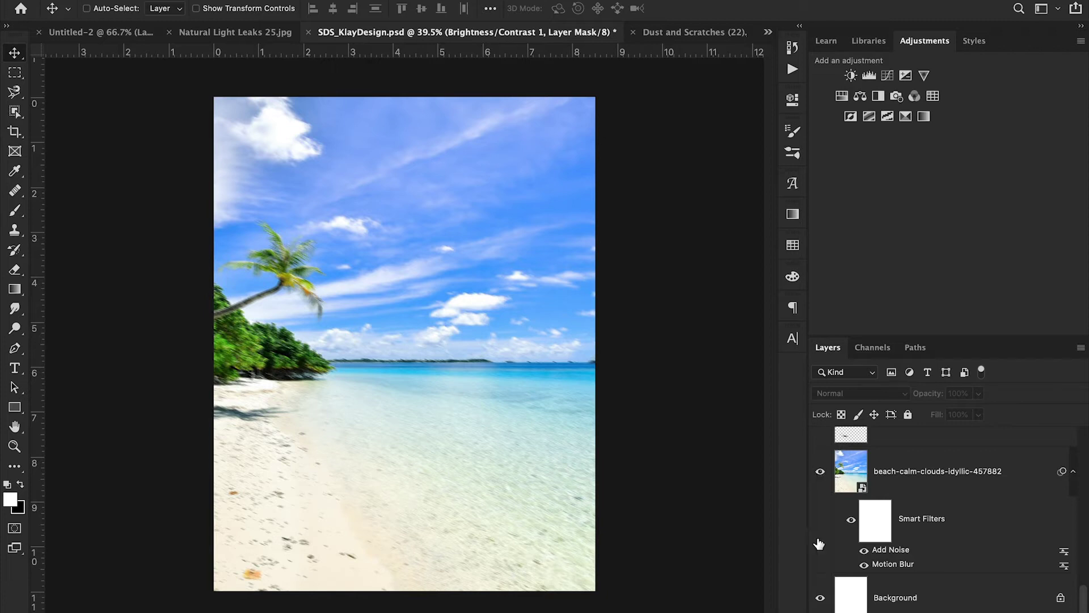
click(456, 610)
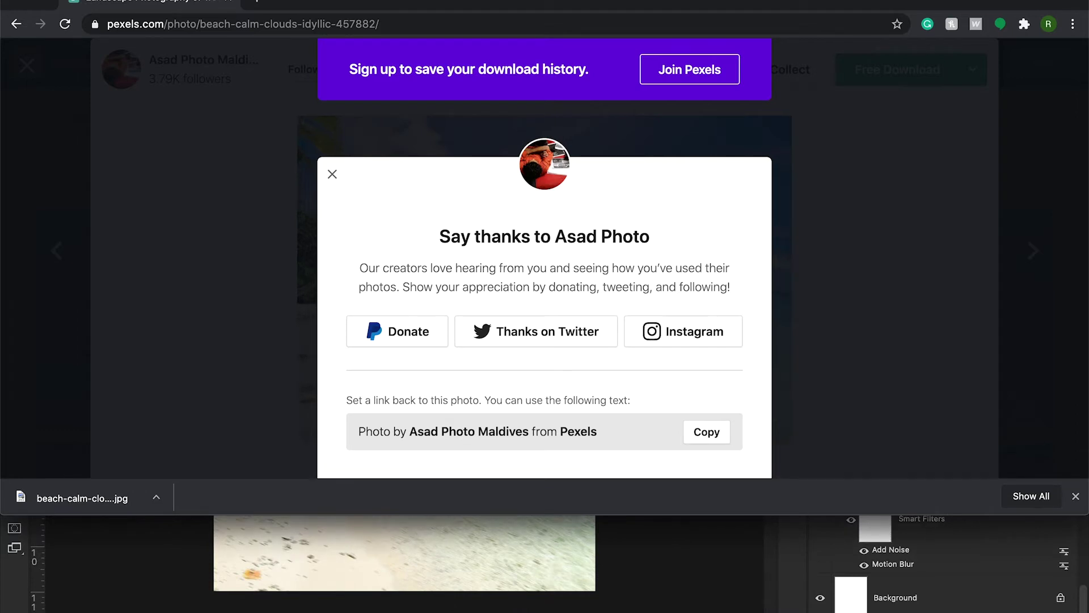
Close the Pexels thank-you dialog and photo, browse the 'beach calm clouds' results, then return to Photoshop
click(332, 173)
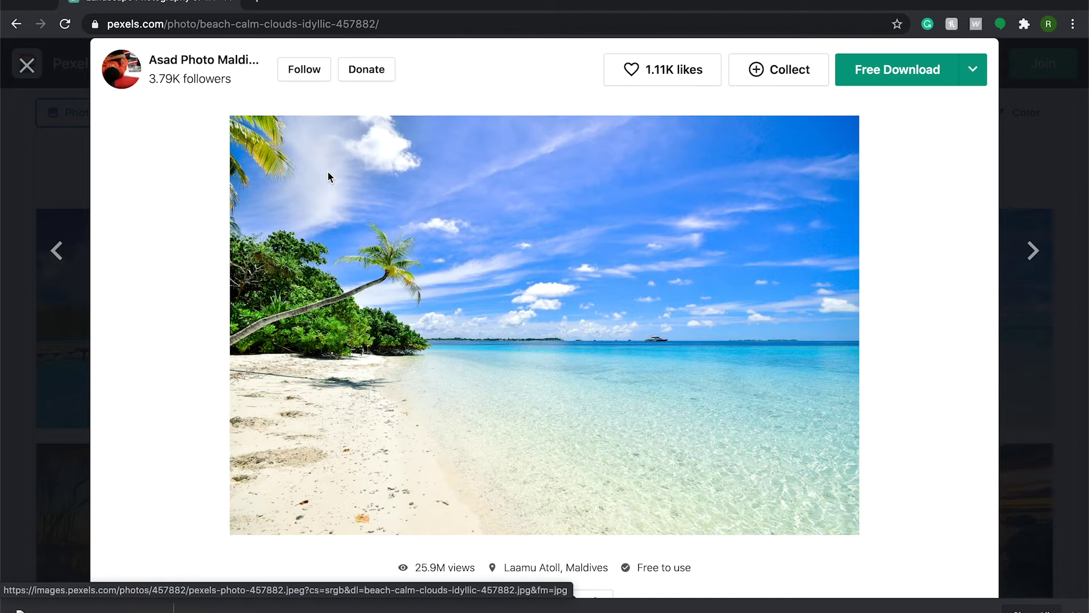
click(26, 65)
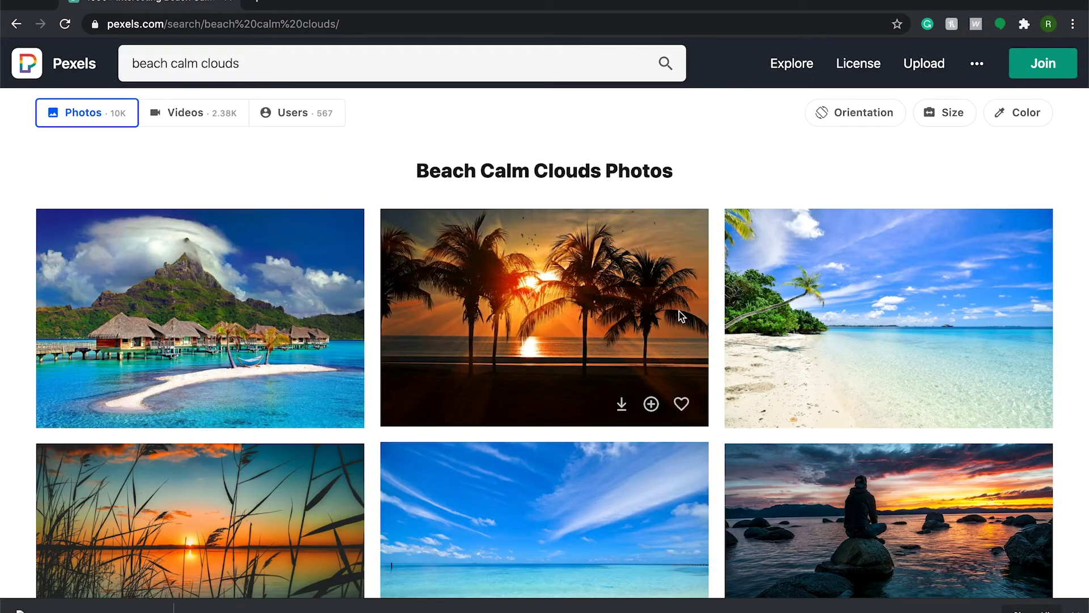
scroll(624, 312, down, 3)
scroll(900, 238, down, 5)
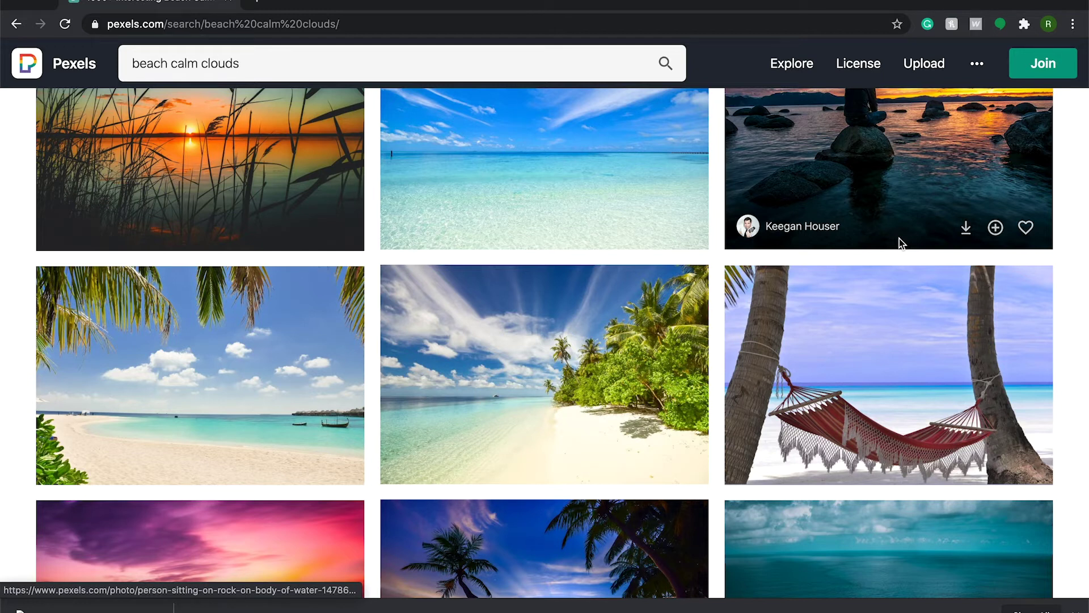
scroll(900, 238, down, 5)
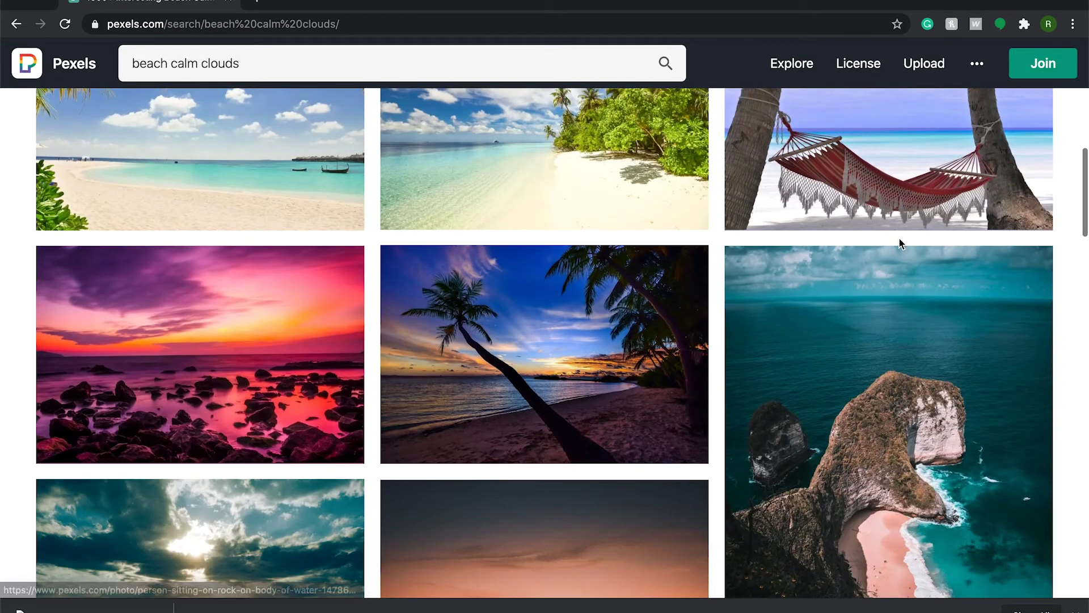
scroll(900, 238, down, 8)
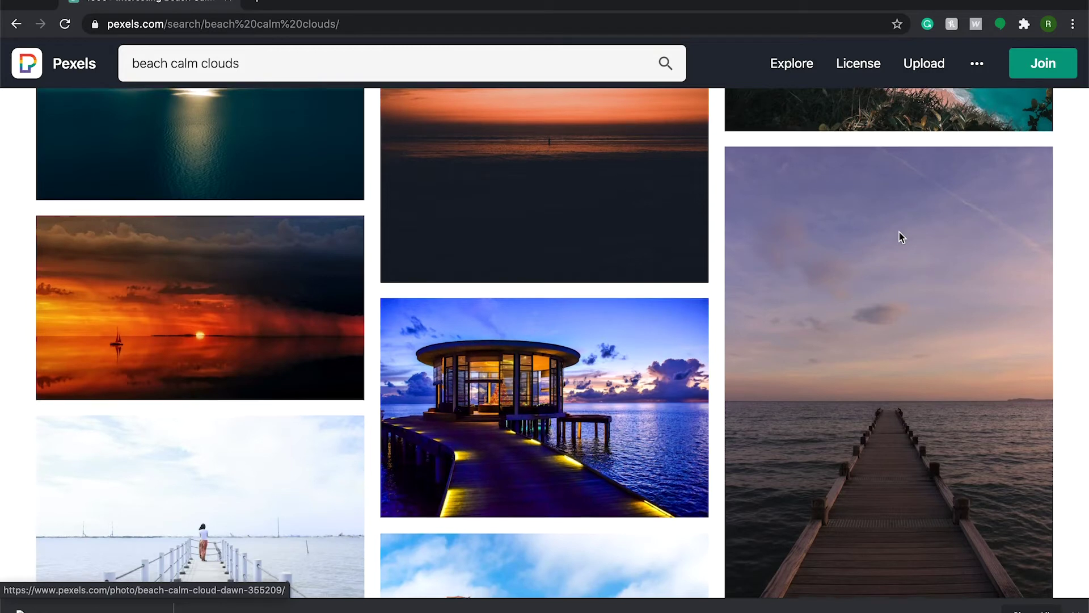
scroll(900, 232, down, 5)
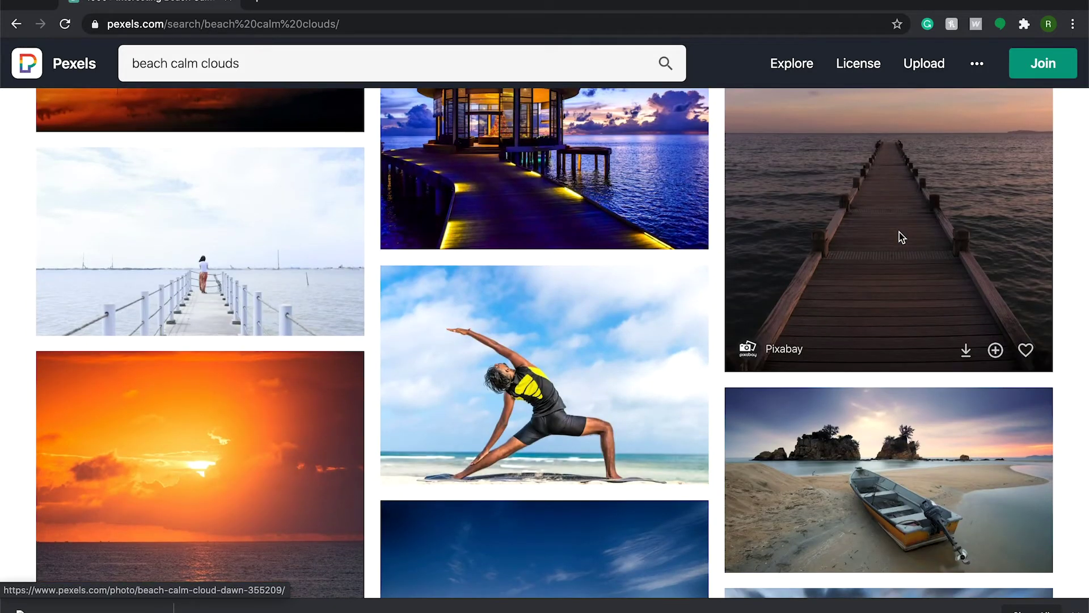
scroll(900, 232, down, 12)
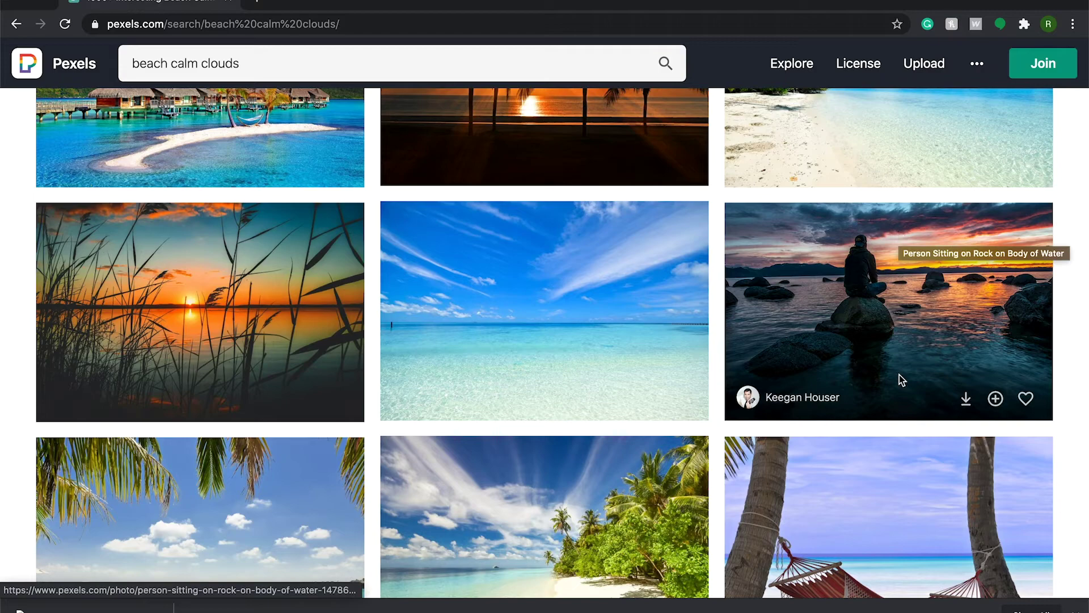
click(559, 608)
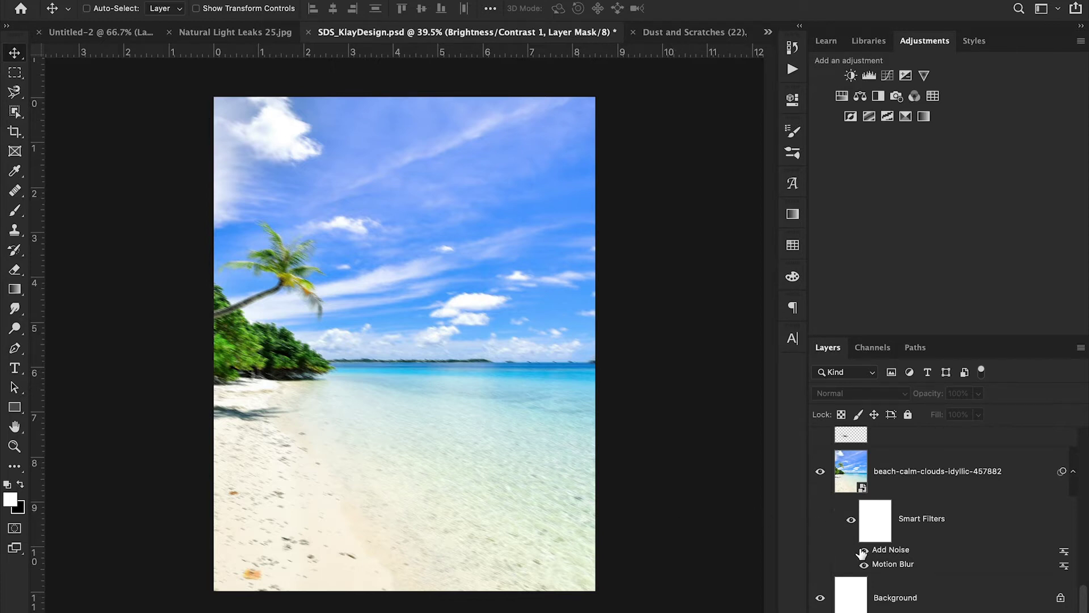
Zoom in on the sky and palm tree, compare the Add Noise filter on and off, leaving it off
click(14, 446)
drag(403, 211, 452, 211)
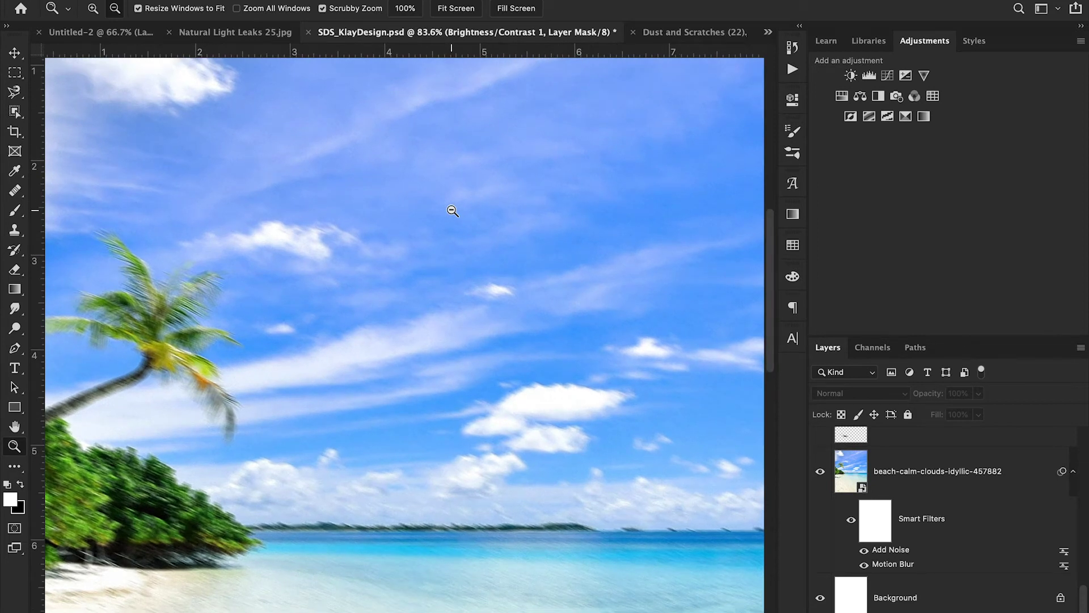
click(864, 550)
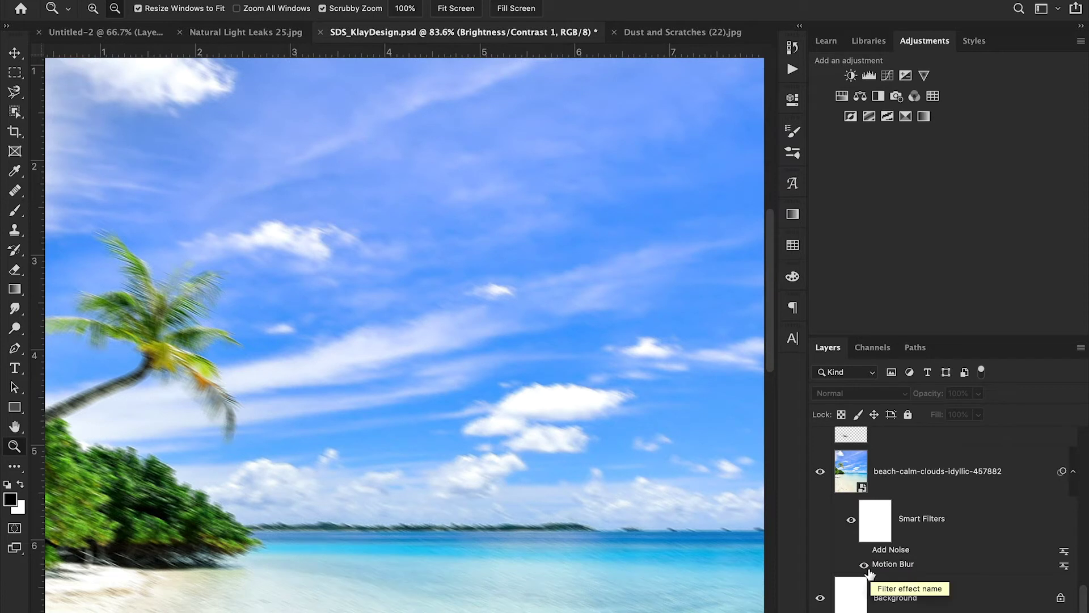
click(864, 550)
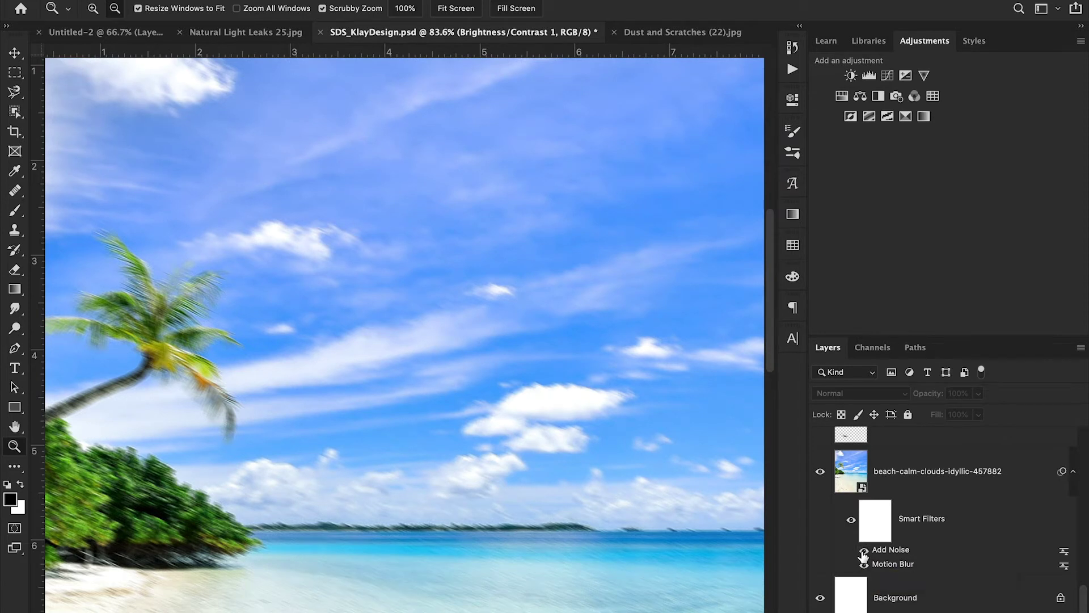
click(863, 551)
drag(226, 392, 178, 389)
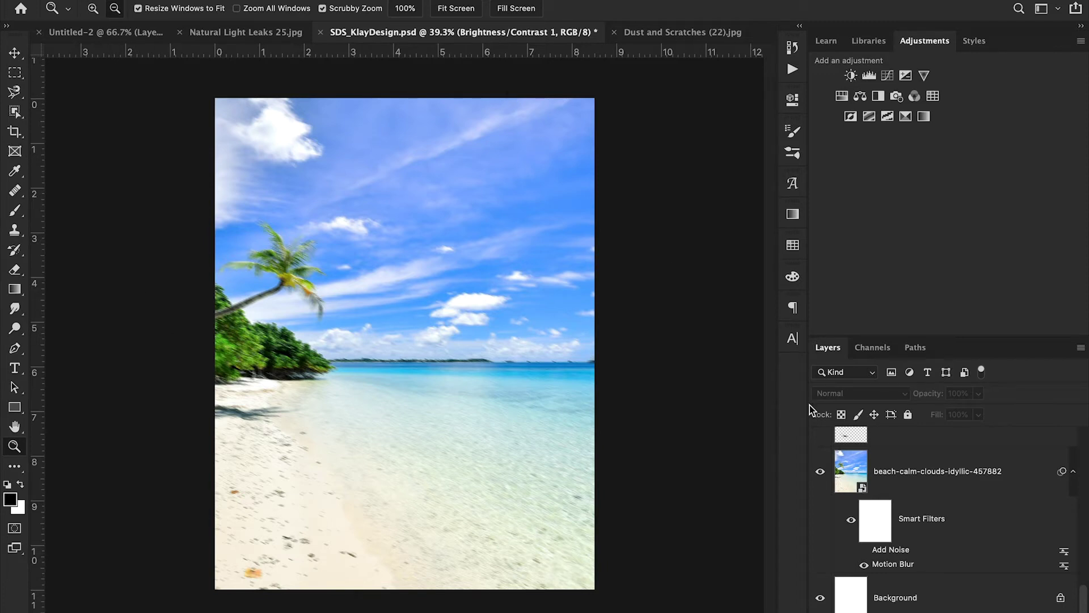
click(933, 481)
click(363, 1)
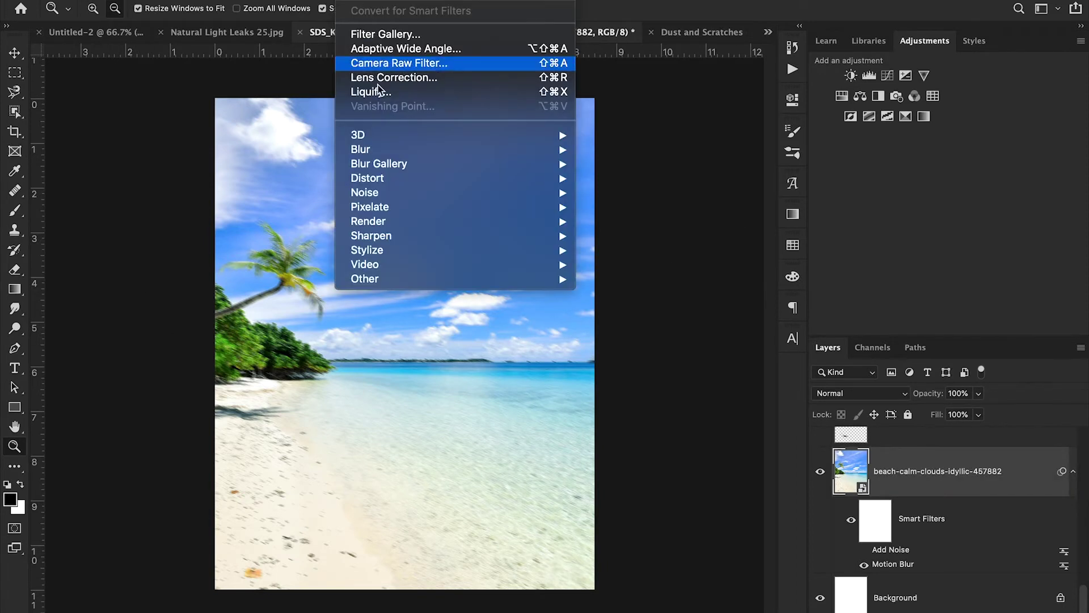
mouse_move(389, 150)
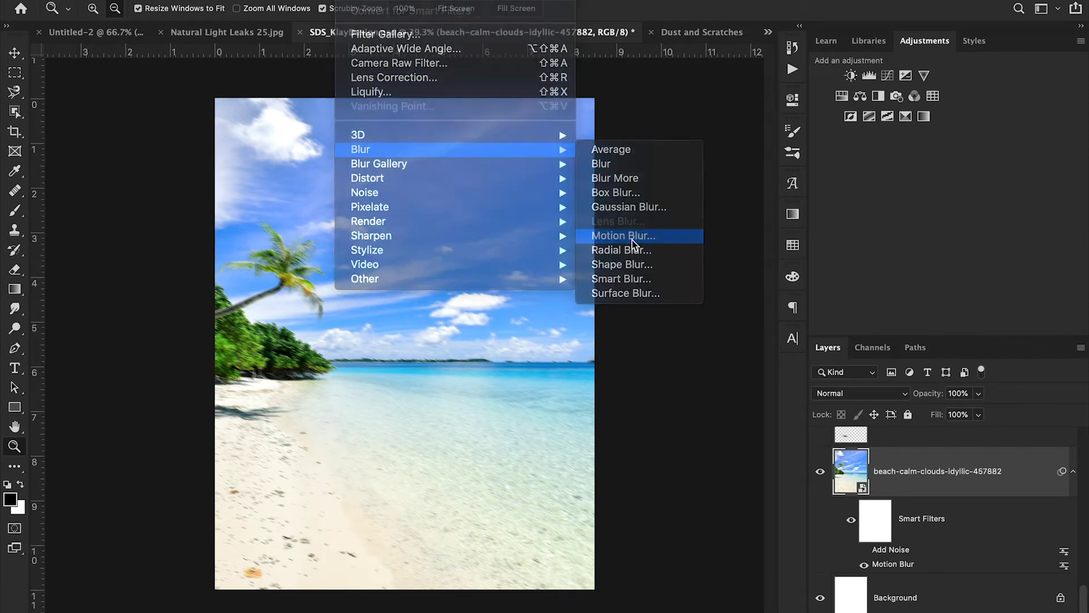
click(630, 241)
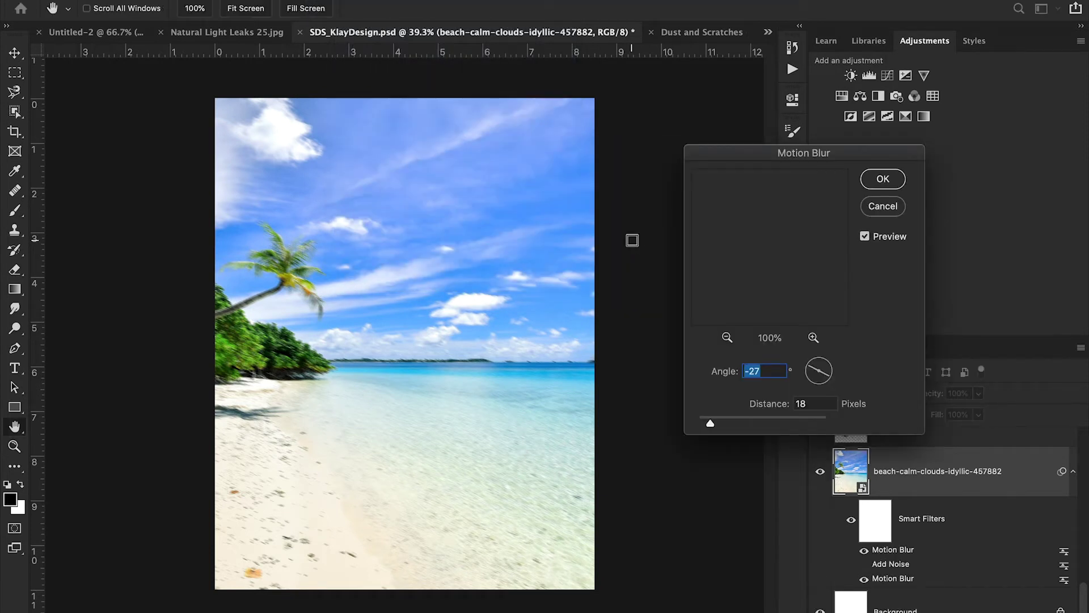
click(788, 418)
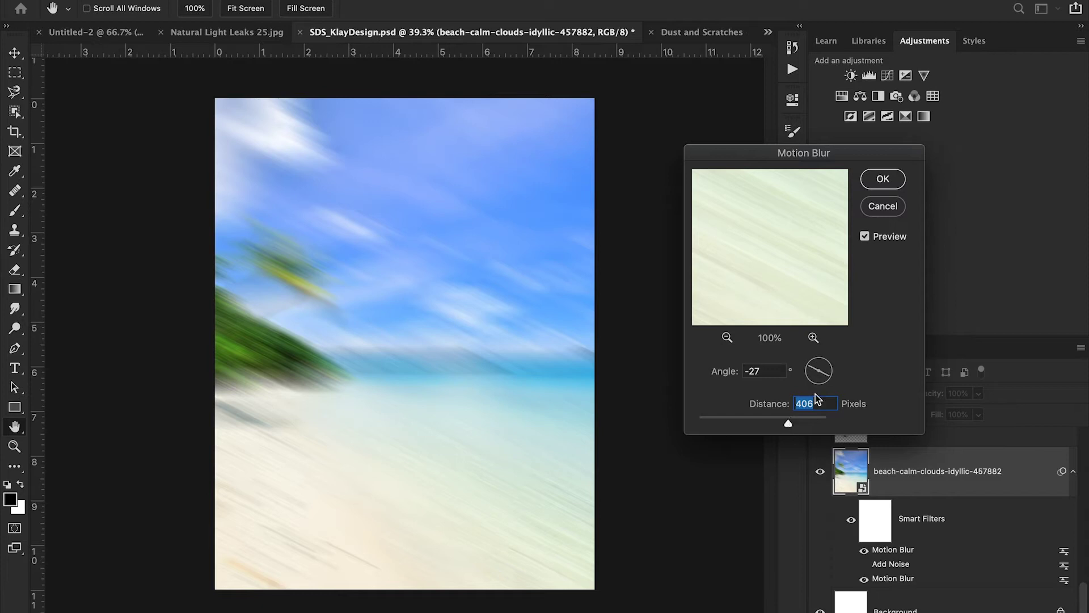
click(885, 208)
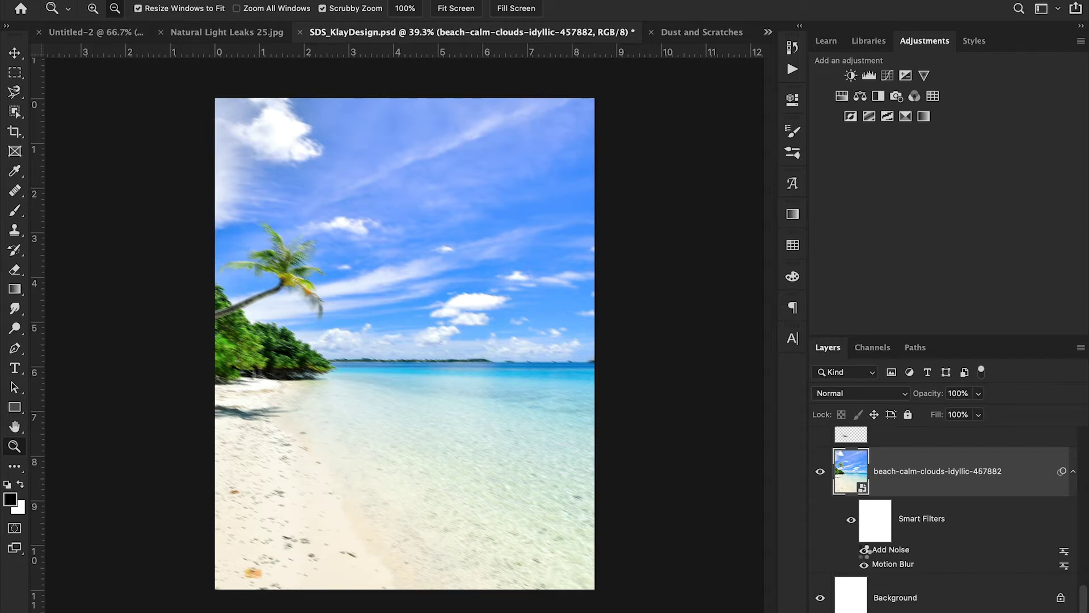
drag(360, 292, 374, 314)
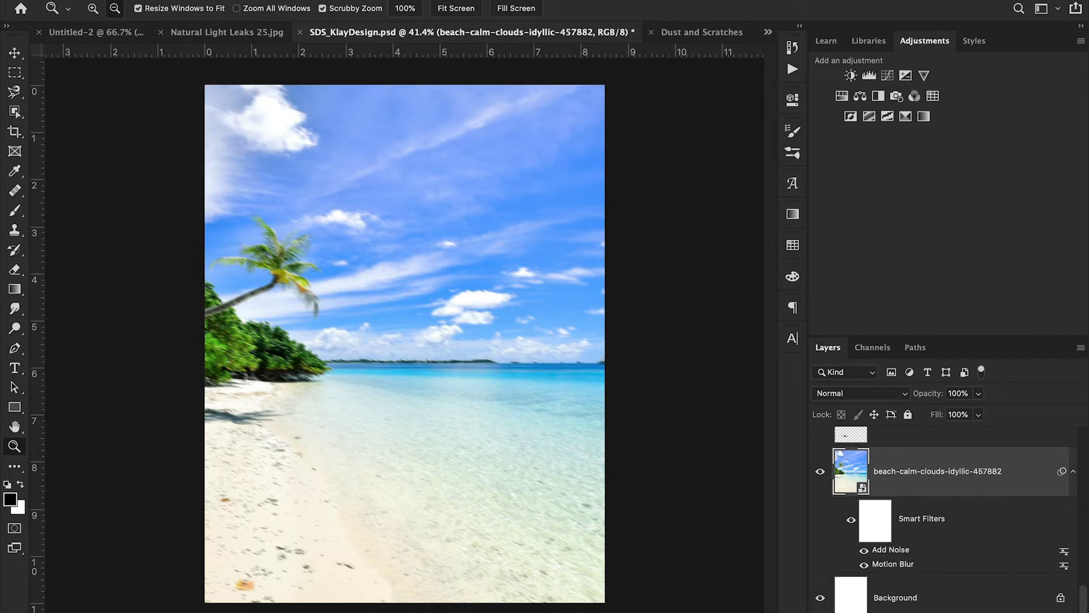
click(364, 2)
mouse_move(400, 164)
mouse_move(409, 193)
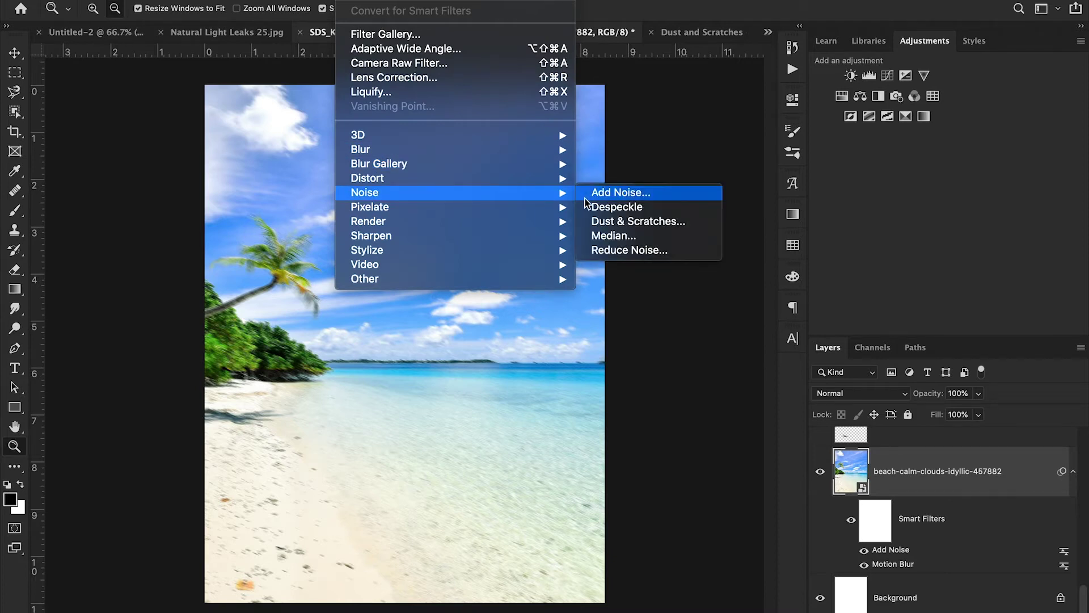
click(615, 192)
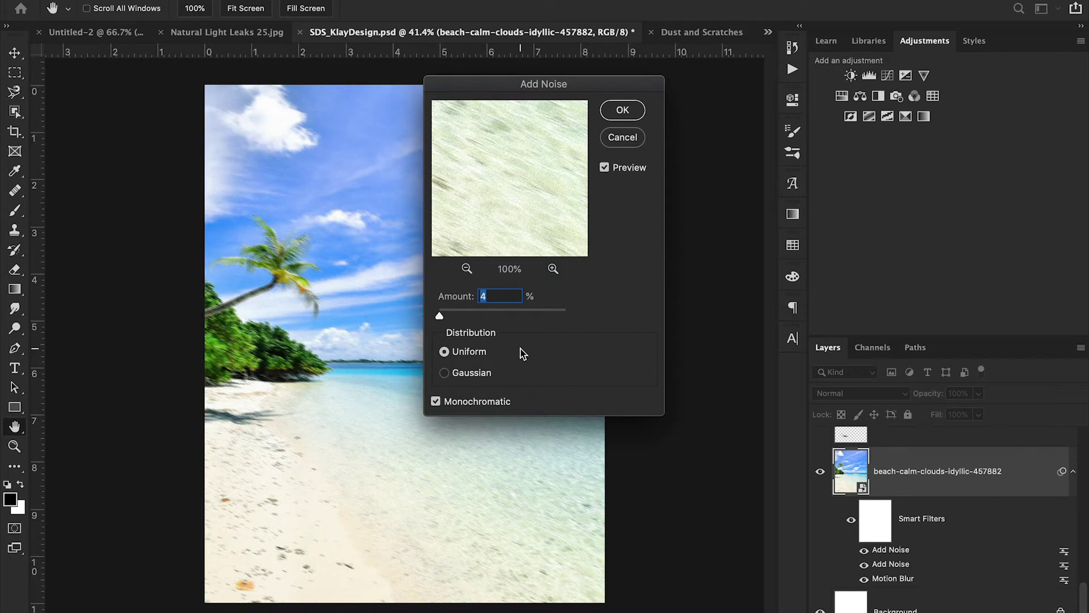
click(532, 309)
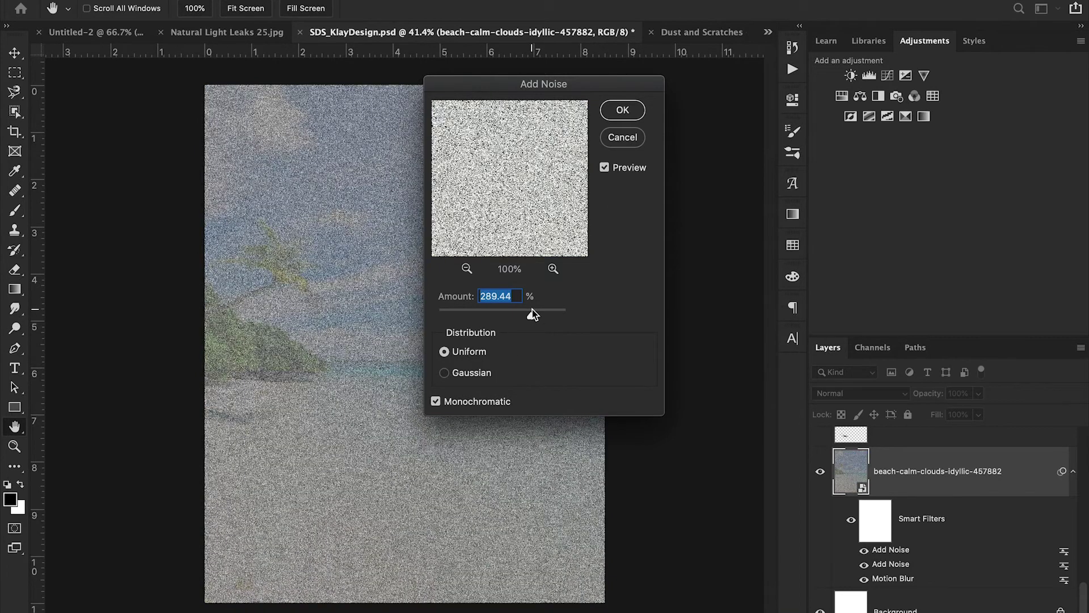
click(618, 139)
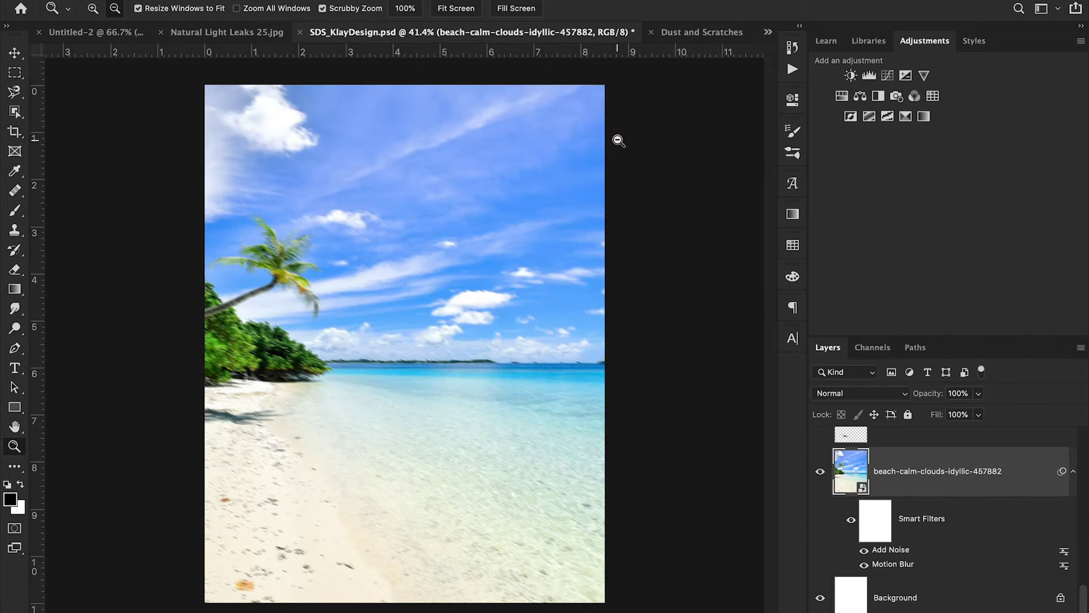
Show the Layer 2 and Layer 3 shadows on the sand, keeping the Layer 1 player hidden after a check
scroll(876, 508, up, 3)
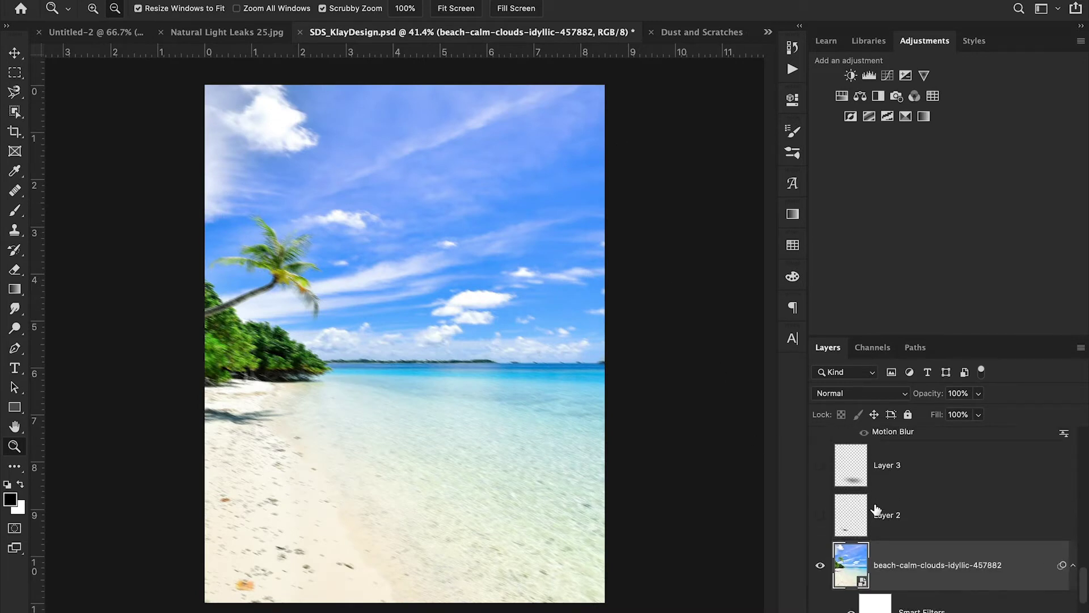
scroll(876, 509, up, 3)
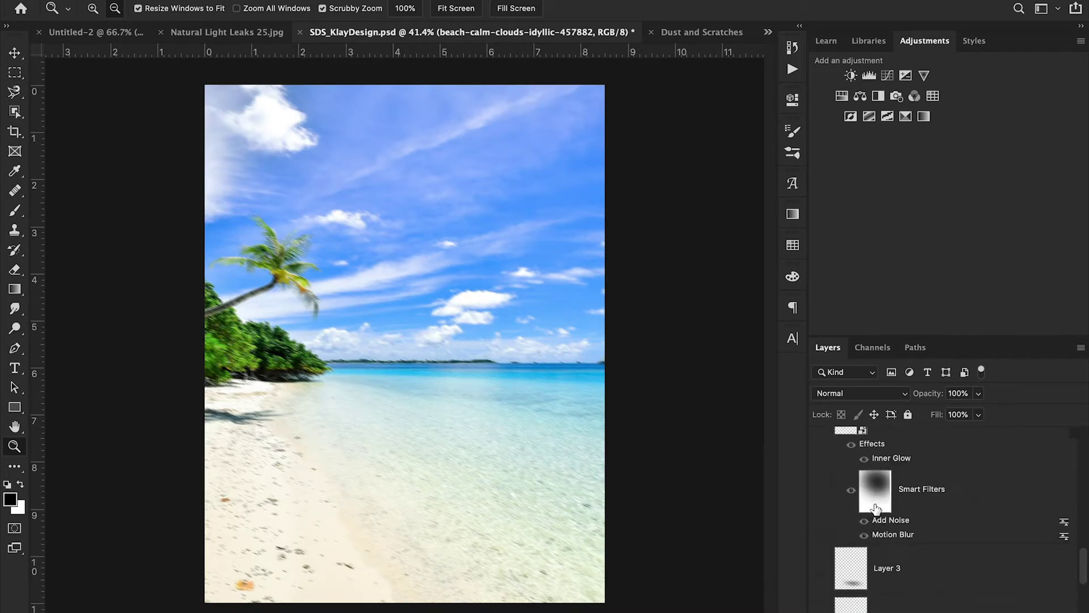
scroll(876, 509, down, 3)
click(820, 521)
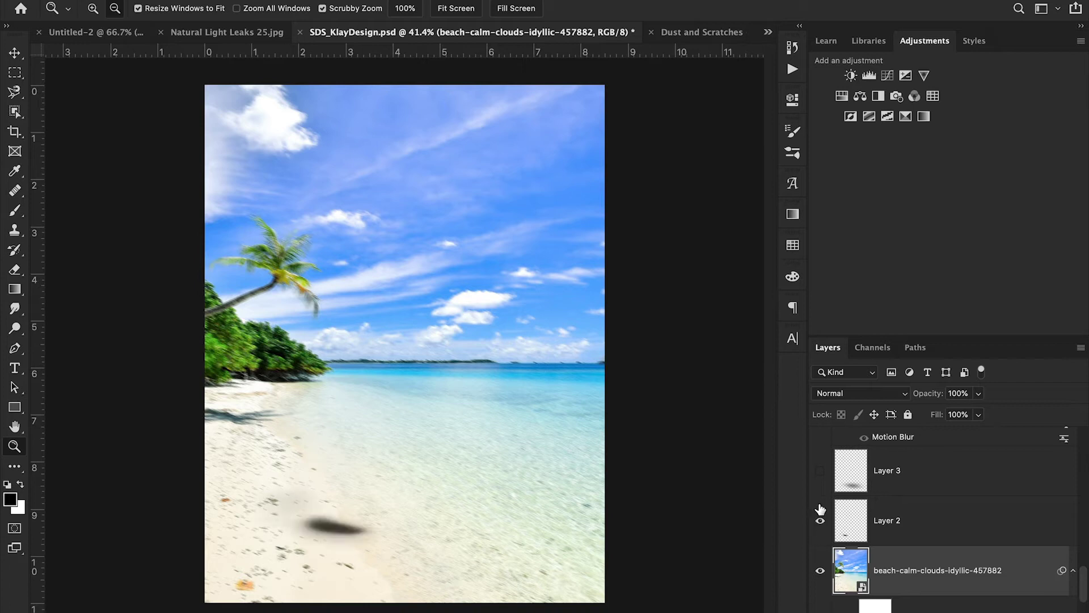
click(819, 470)
scroll(814, 479, up, 3)
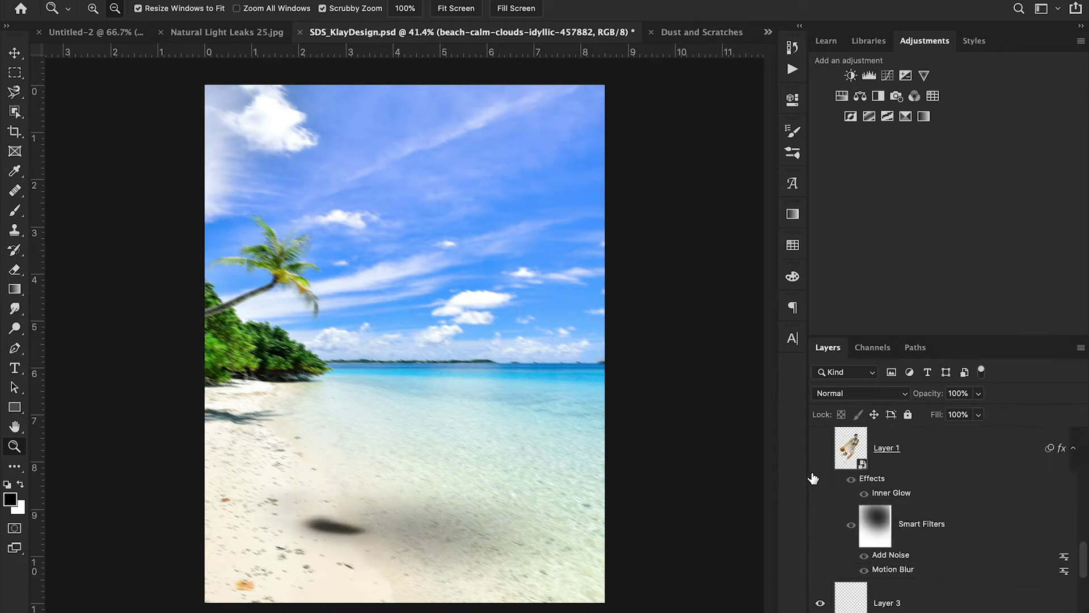
click(819, 451)
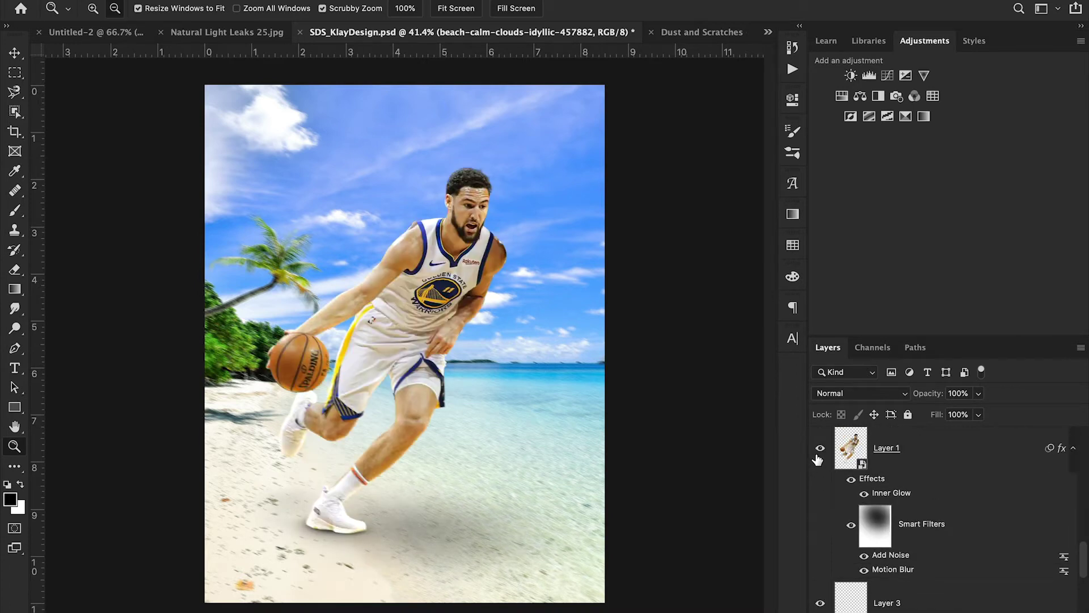
click(819, 454)
scroll(832, 601, down, 3)
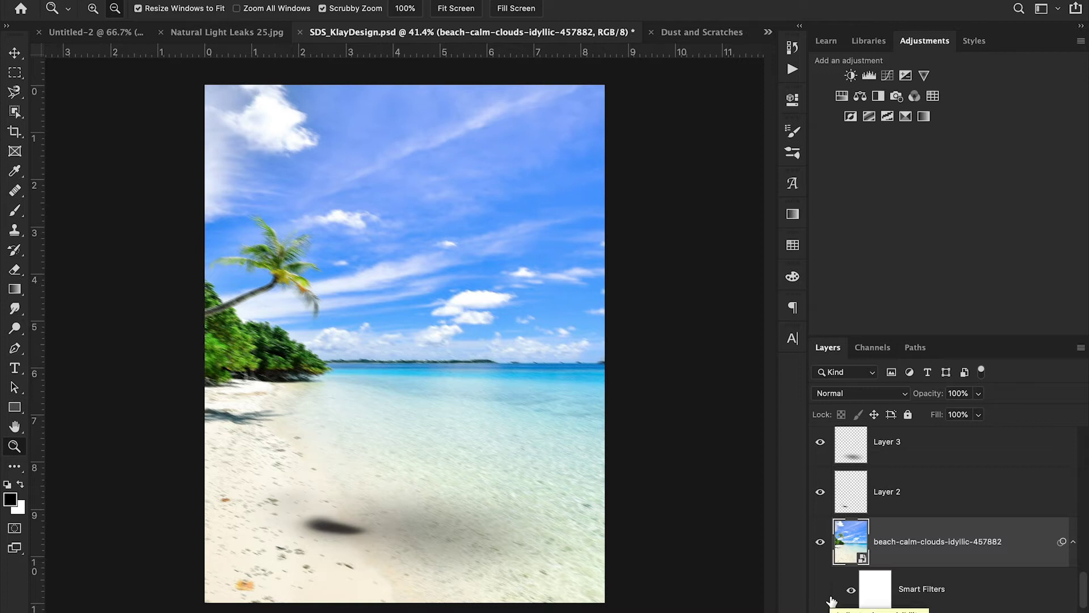
key(b)
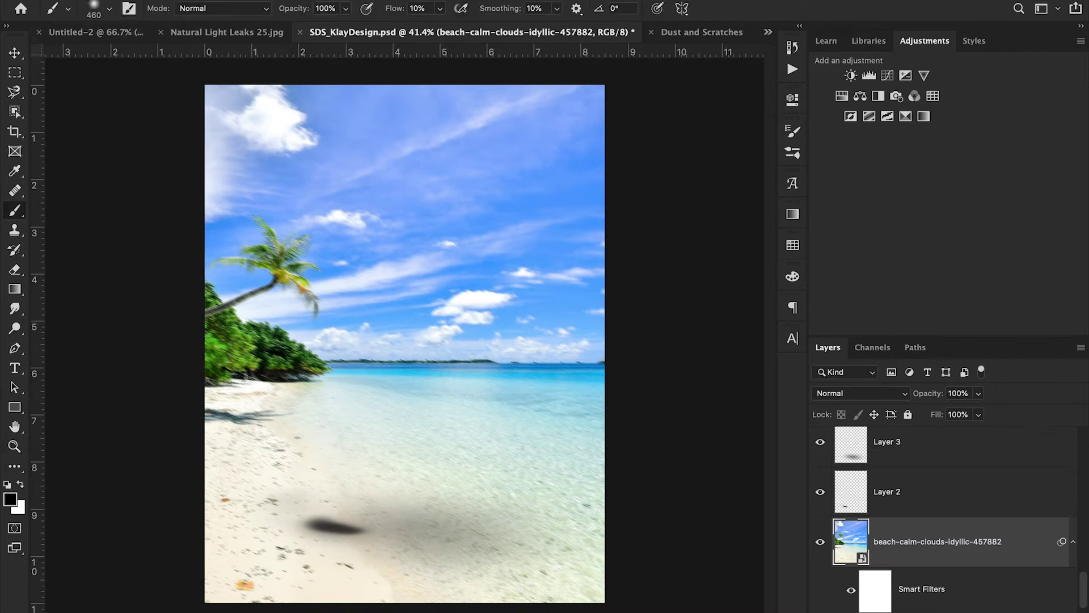
key(ctrl+shift+alt+n)
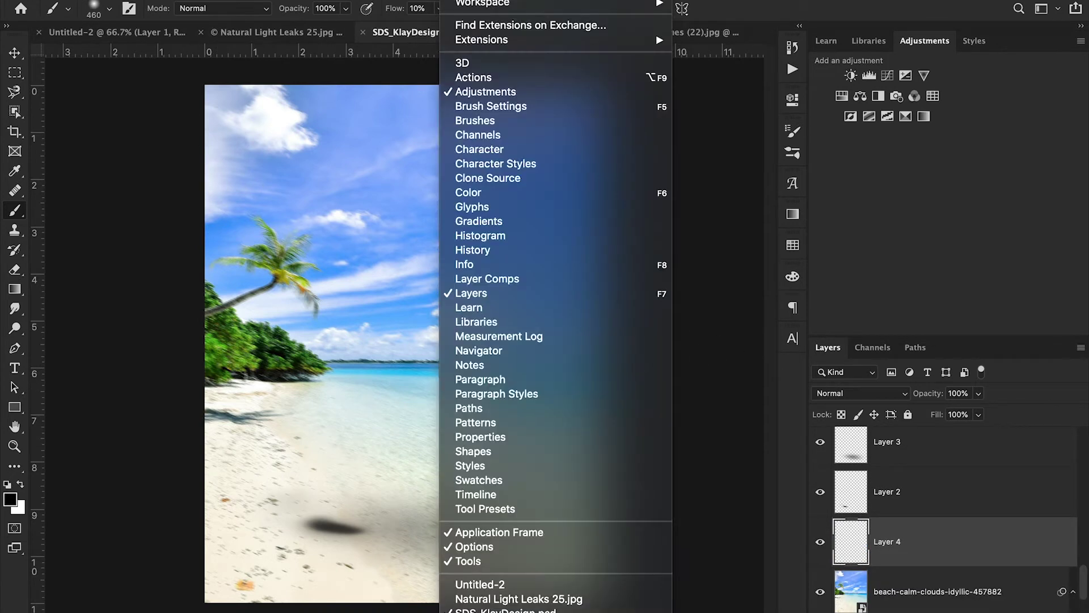
click(569, 152)
drag(744, 319, 745, 306)
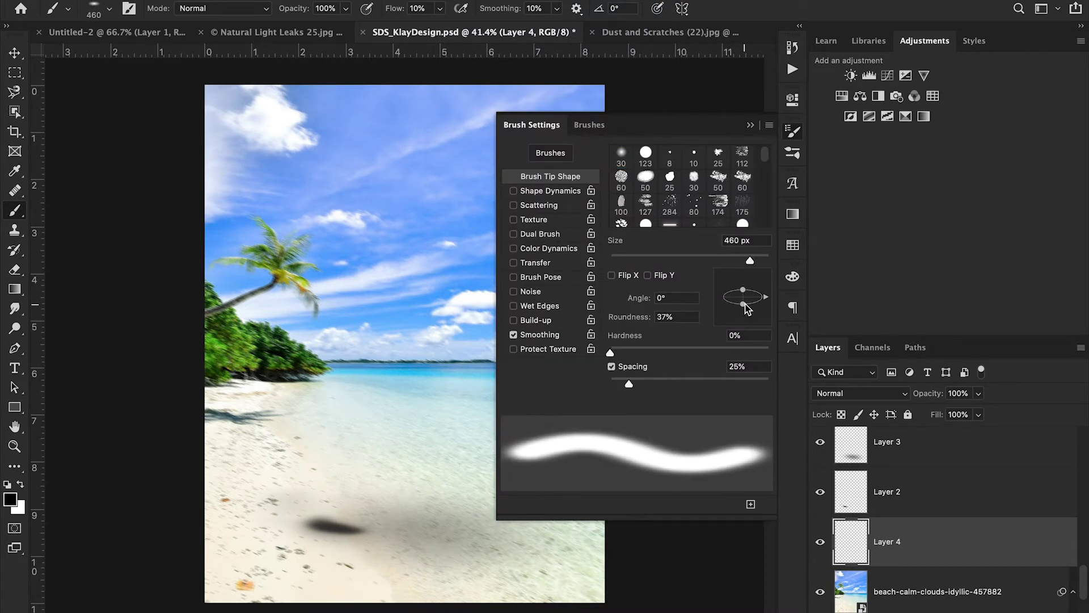
click(735, 257)
drag(735, 257, 733, 258)
mouse_move(345, 526)
mouse_down()
mouse_move(323, 526)
mouse_move(349, 526)
mouse_up()
drag(340, 528, 349, 528)
mouse_move(334, 446)
mouse_down()
mouse_move(322, 443)
mouse_move(360, 447)
mouse_up()
key(ctrl+z)
click(109, 8)
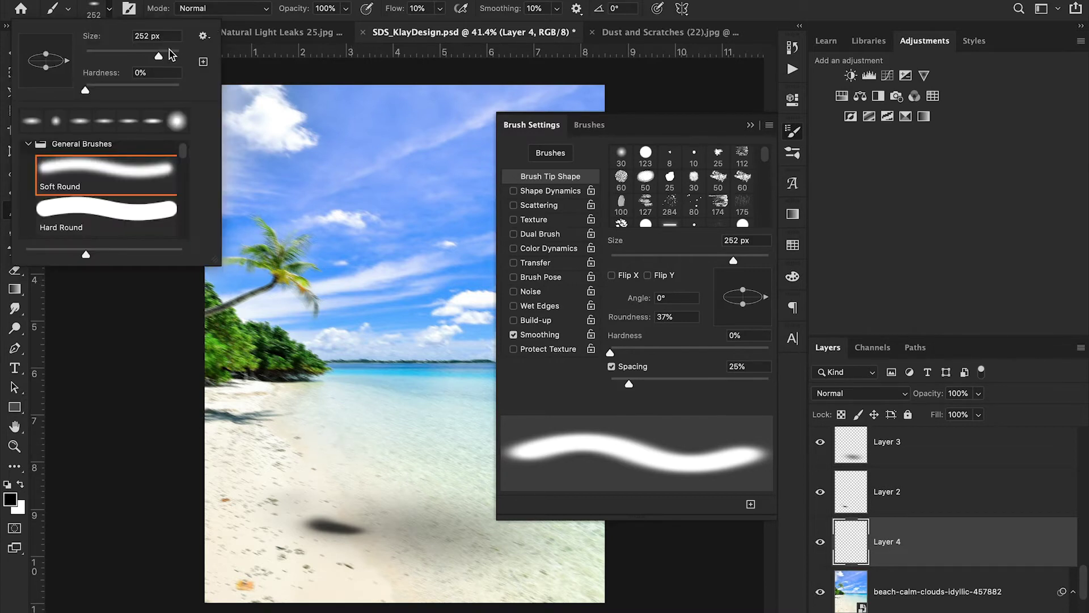
click(170, 51)
drag(170, 53, 173, 55)
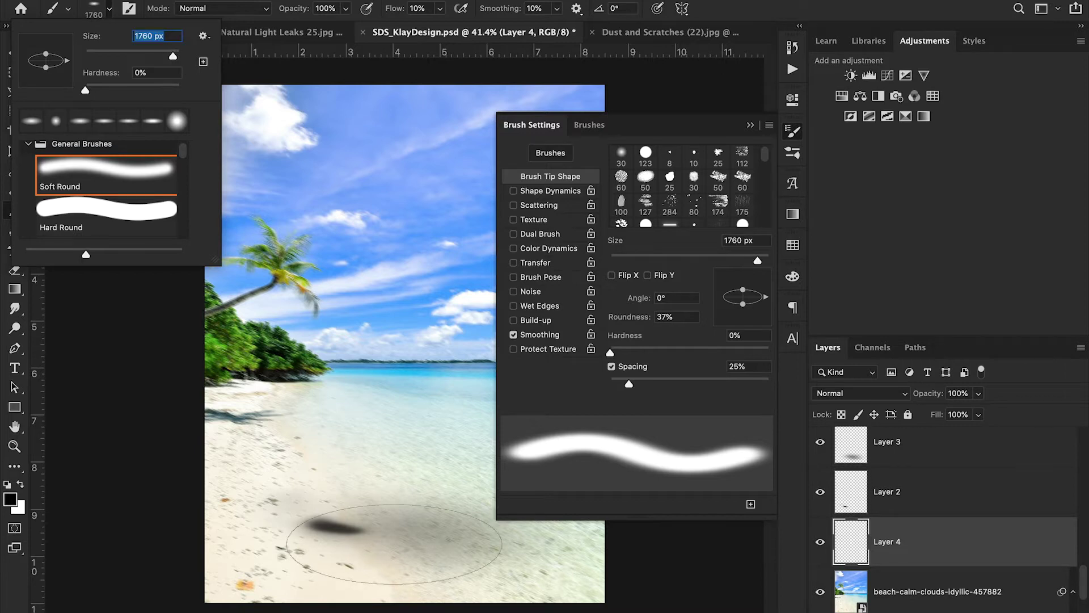
click(394, 464)
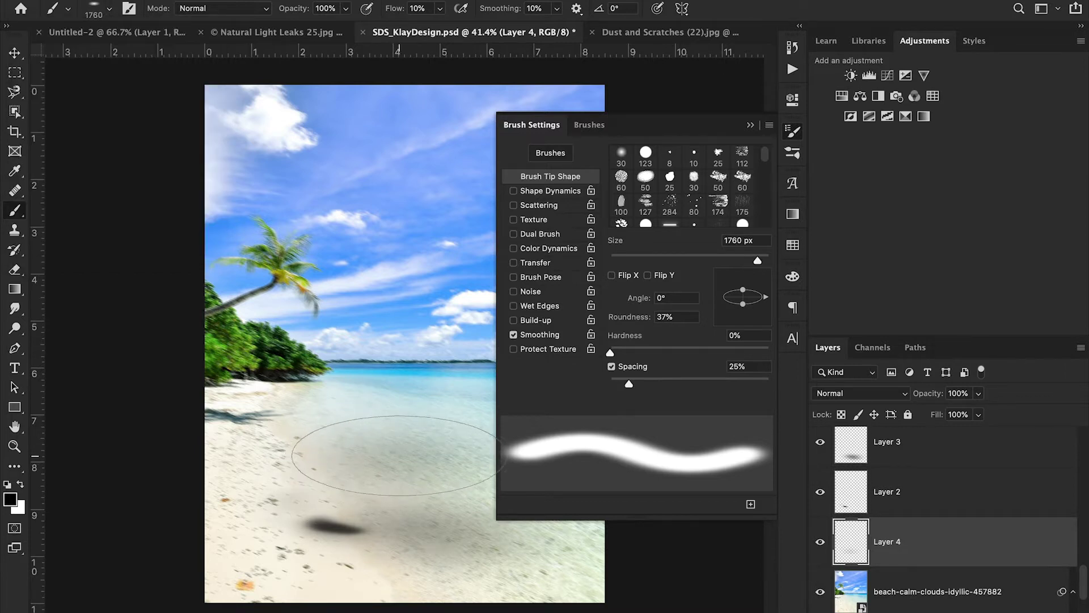
mouse_move(661, 611)
click(440, 8)
drag(438, 27, 503, 27)
click(366, 446)
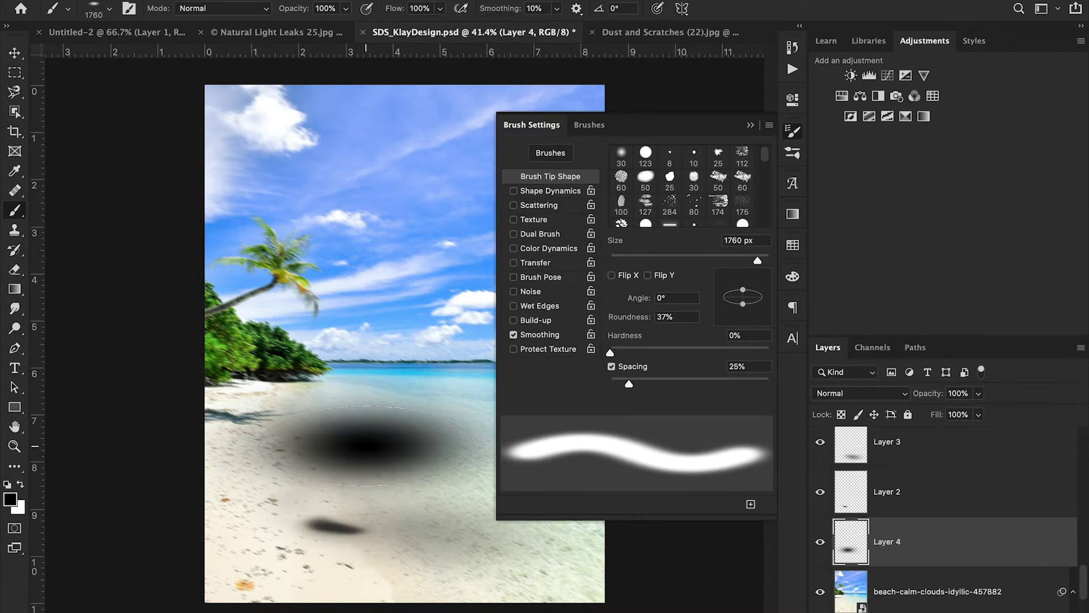
key(ctrl+z)
click(439, 8)
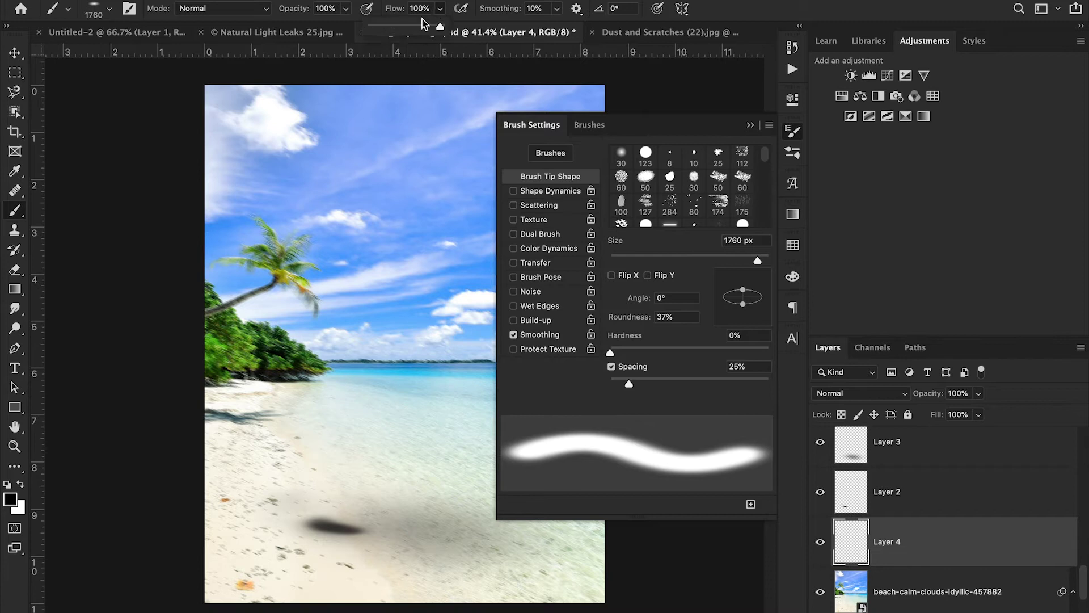
drag(422, 20, 378, 25)
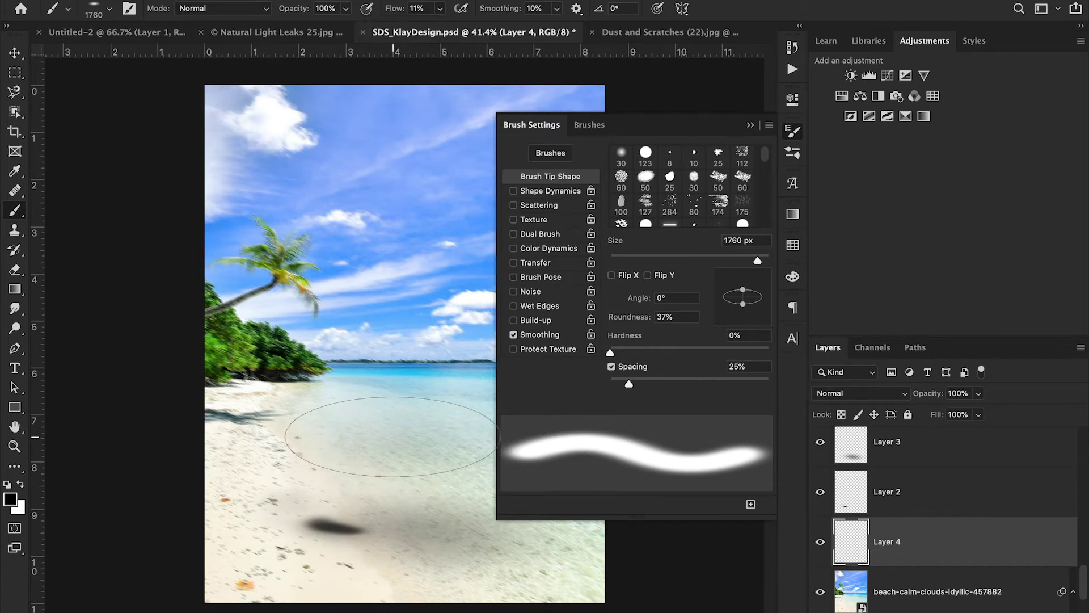
mouse_move(391, 436)
mouse_down()
mouse_move(336, 440)
mouse_move(348, 450)
mouse_move(384, 427)
mouse_move(346, 422)
mouse_move(363, 444)
mouse_move(400, 428)
mouse_move(362, 413)
mouse_move(368, 438)
mouse_move(400, 429)
mouse_up()
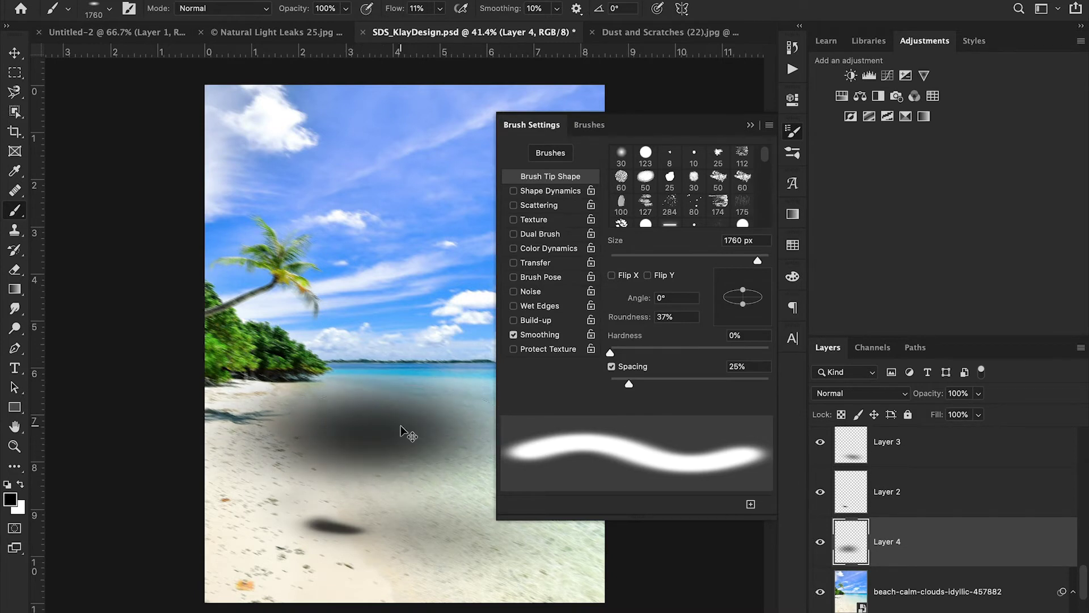
key(Delete)
key(v)
click(751, 125)
key(Delete)
Show the basketball player layer and switch off its Inner Glow effect
scroll(909, 544, up, 5)
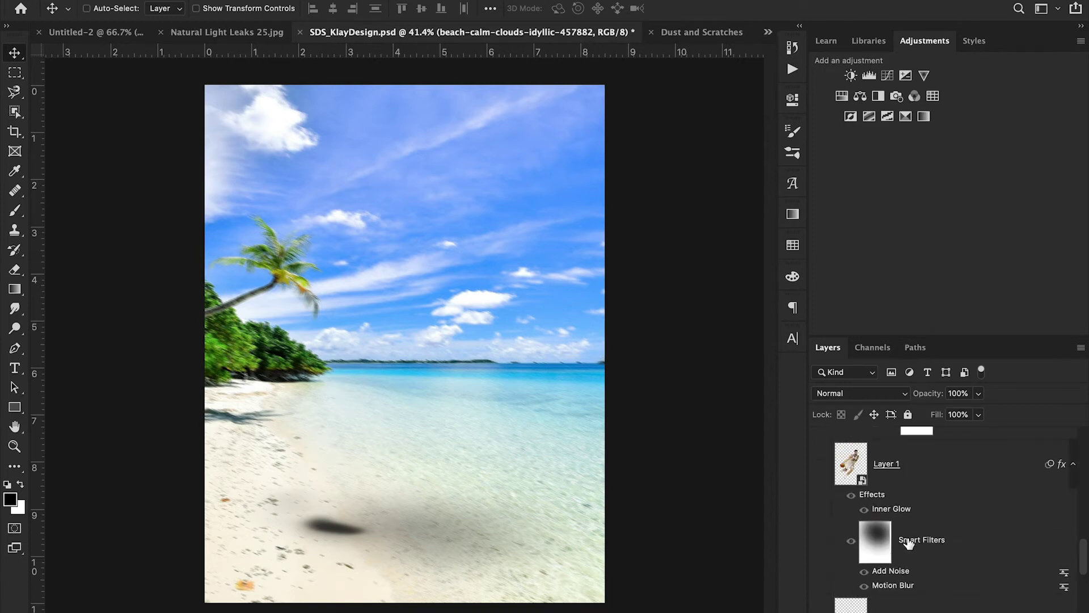
click(821, 465)
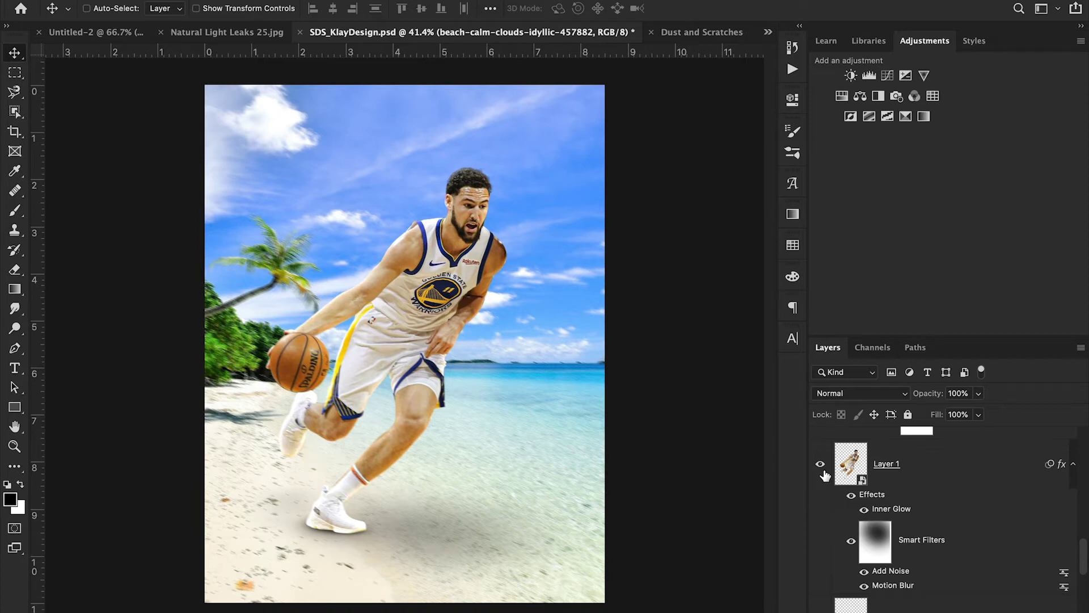
click(864, 509)
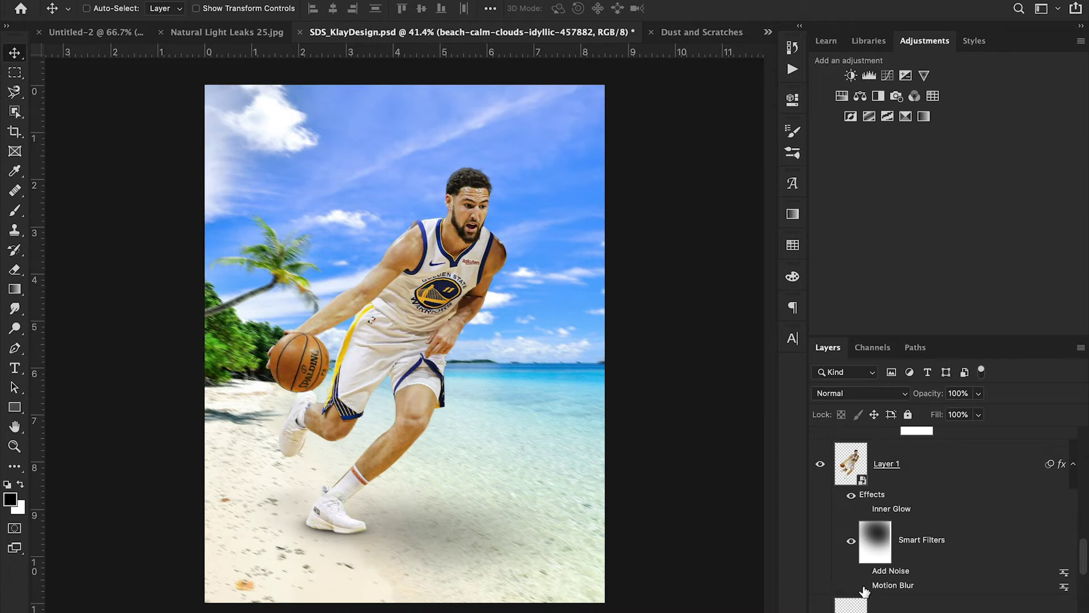
Re-enable the Motion Blur and Add Noise smart filters, leaving the Blur filter menu unused
click(864, 587)
click(352, 0)
mouse_move(399, 150)
click(617, 479)
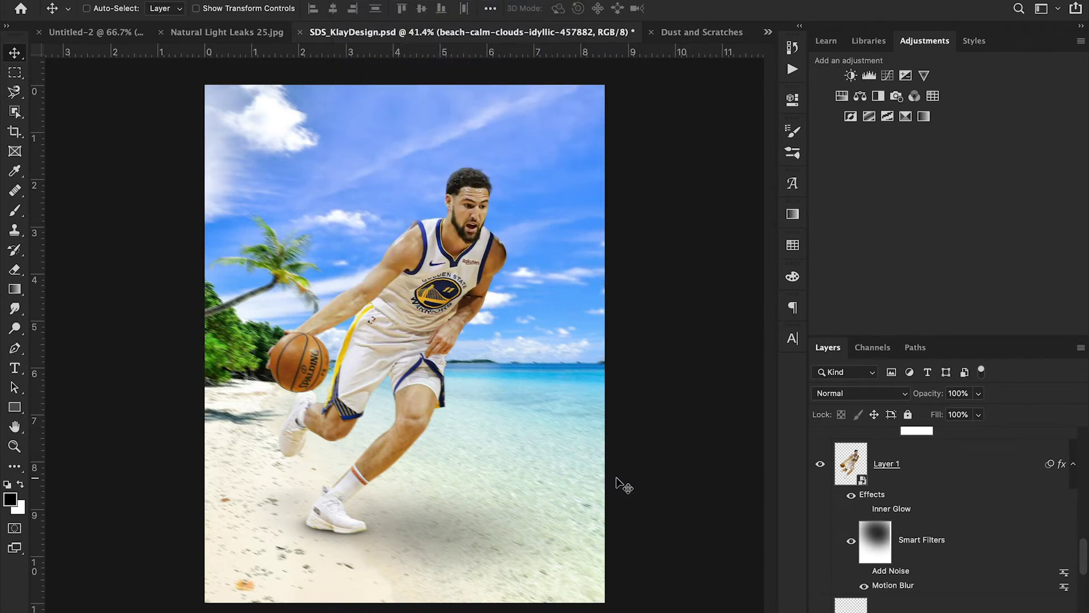
click(864, 572)
click(14, 446)
drag(469, 201, 495, 201)
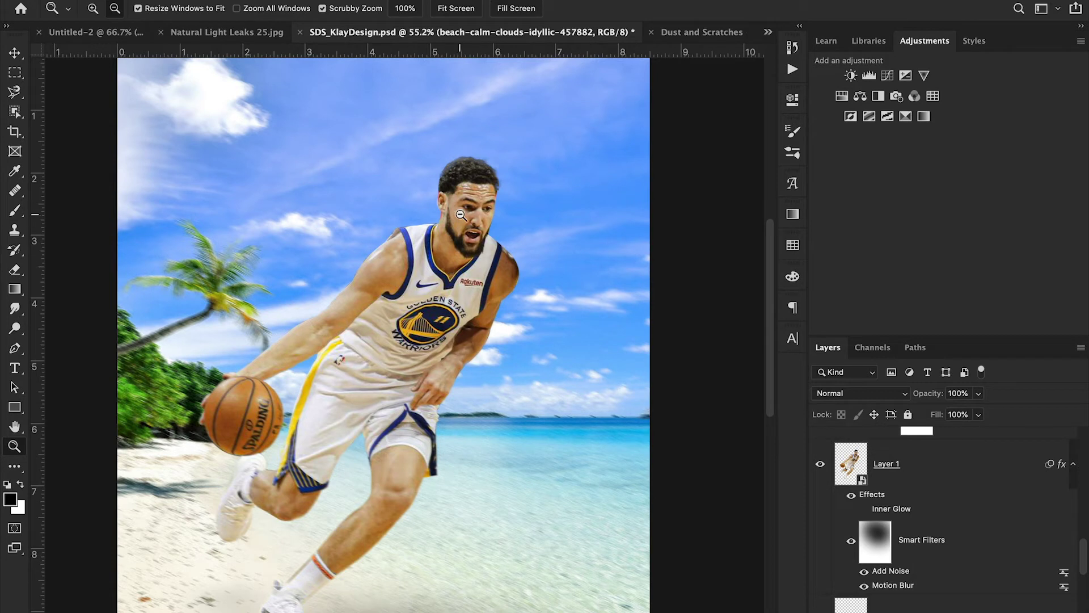
click(877, 552)
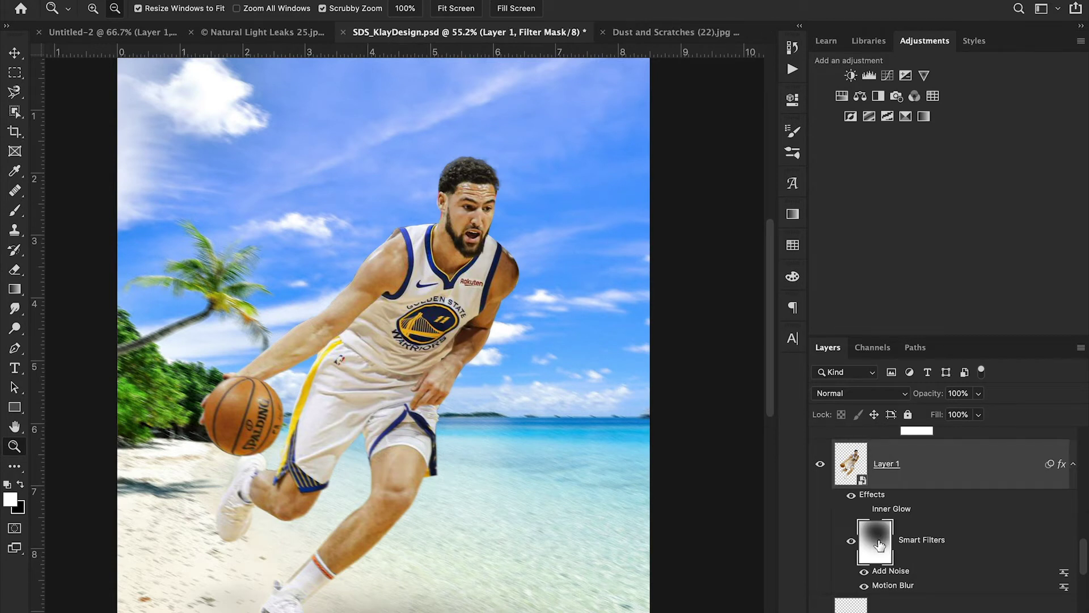
key(b)
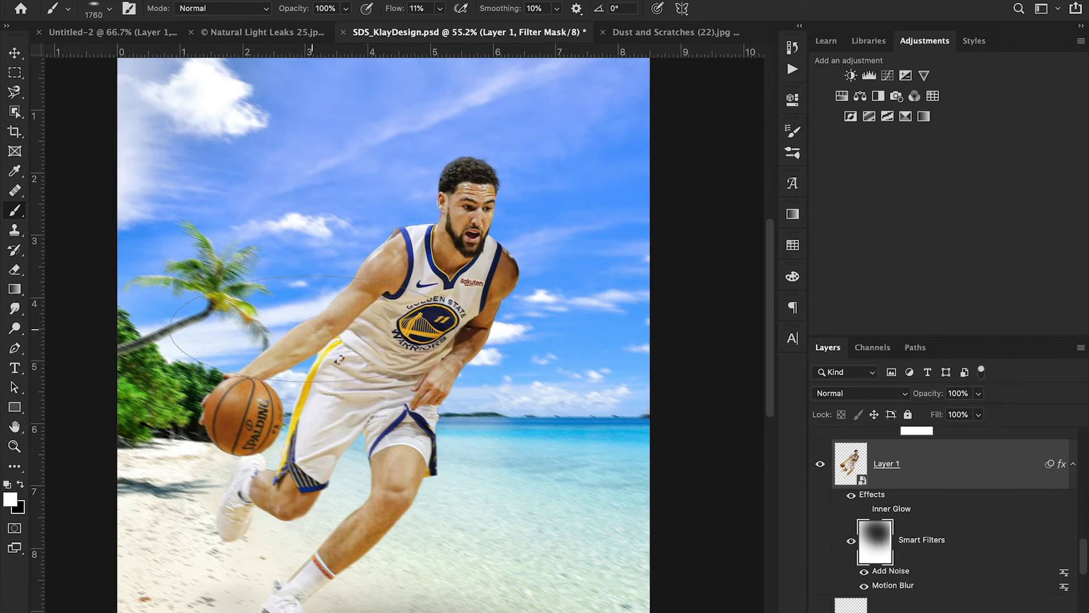
click(109, 8)
click(130, 170)
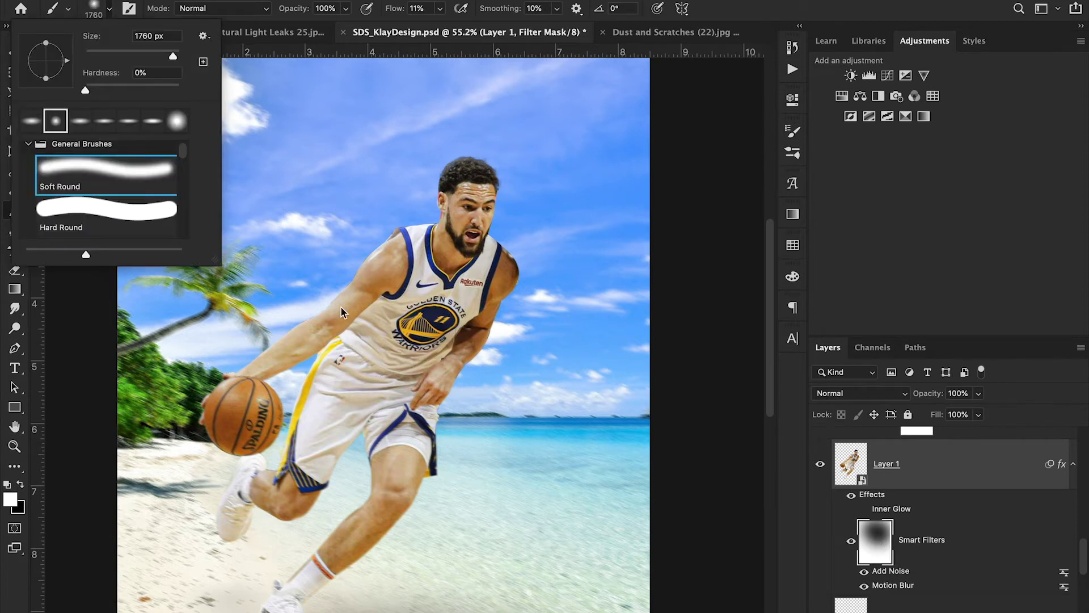
click(149, 54)
key(Return)
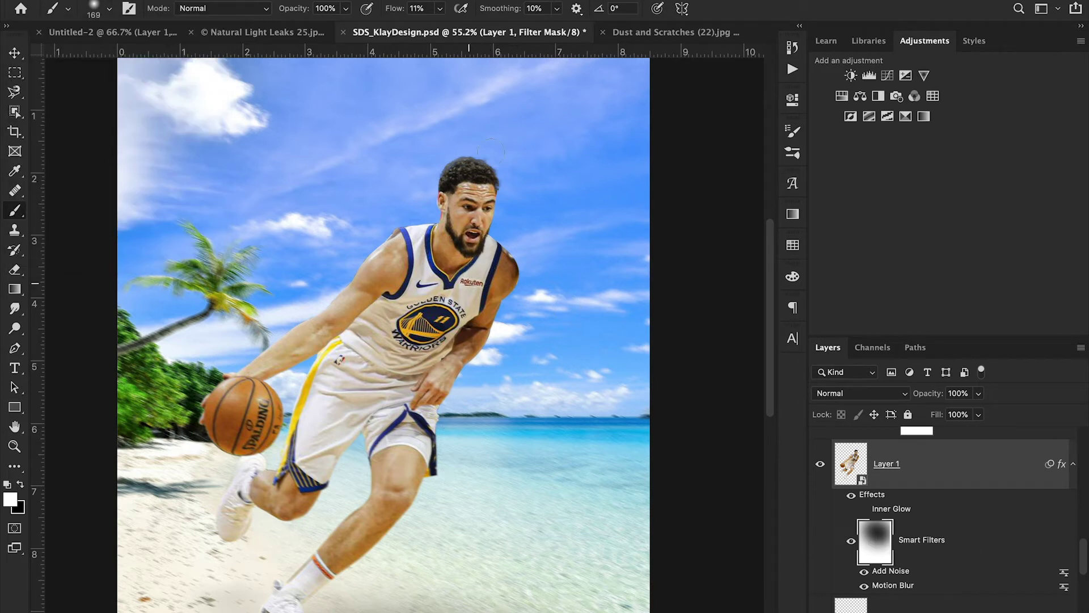
drag(459, 234, 434, 271)
key(ctrl+z)
click(20, 484)
click(440, 8)
drag(437, 27, 502, 26)
click(108, 8)
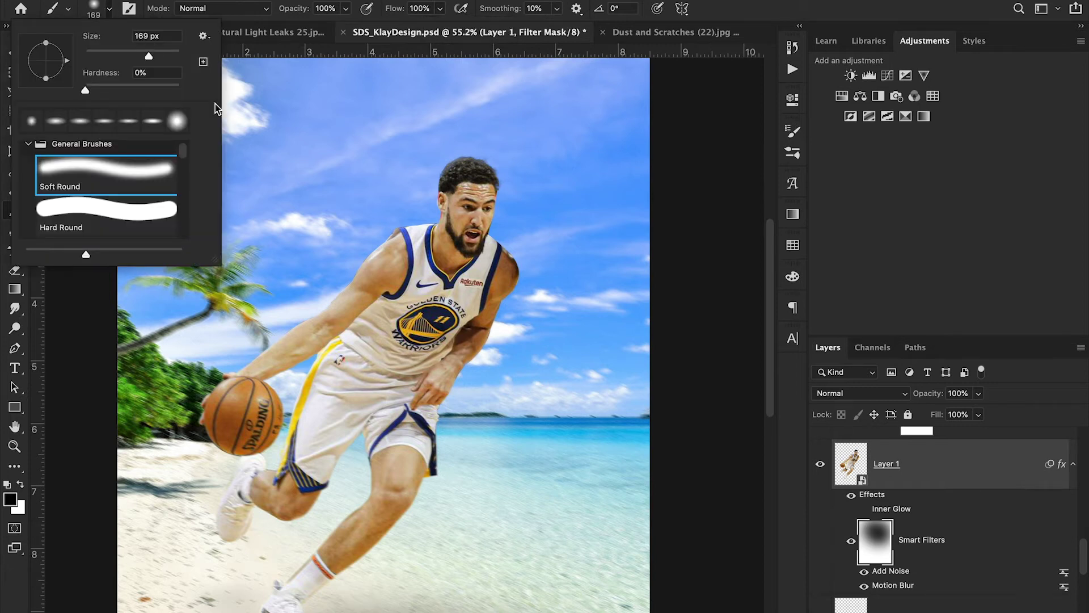
click(354, 264)
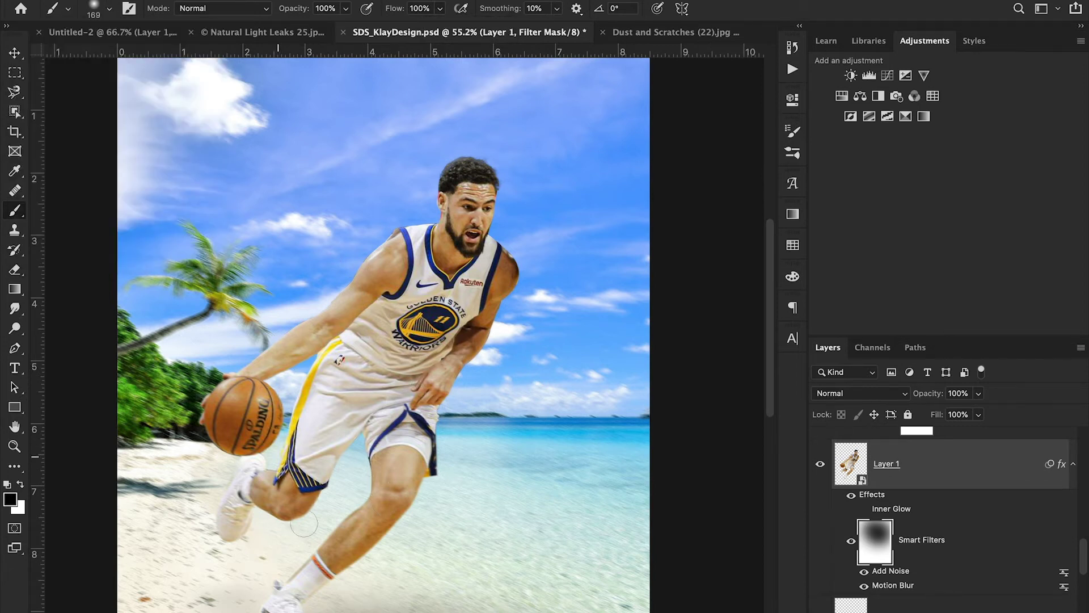
mouse_move(268, 534)
mouse_down()
mouse_move(219, 494)
mouse_move(215, 527)
mouse_move(227, 488)
mouse_move(301, 447)
mouse_up()
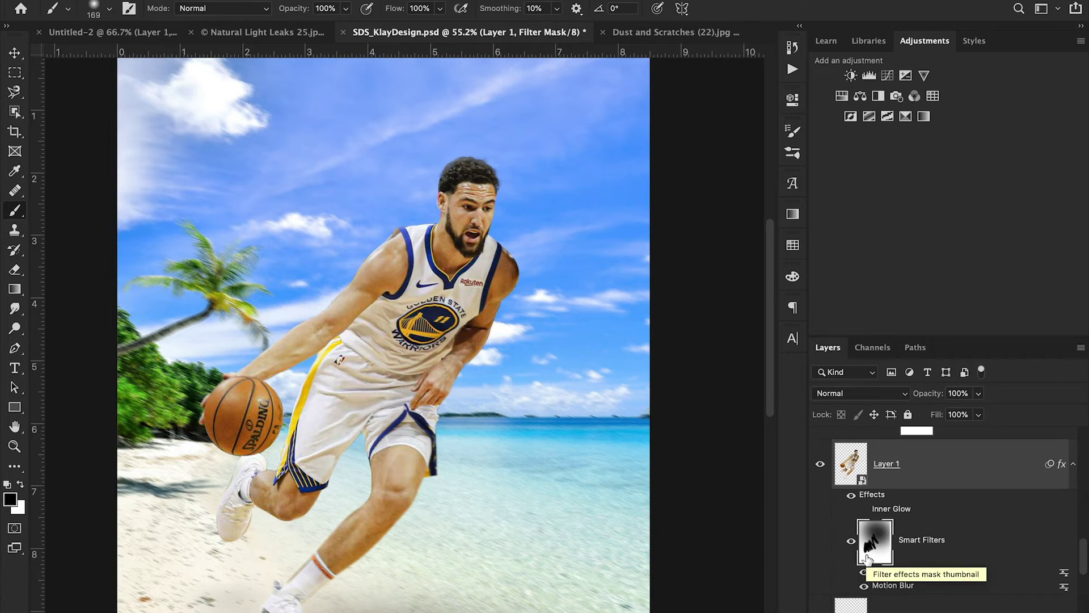
key(ctrl+z)
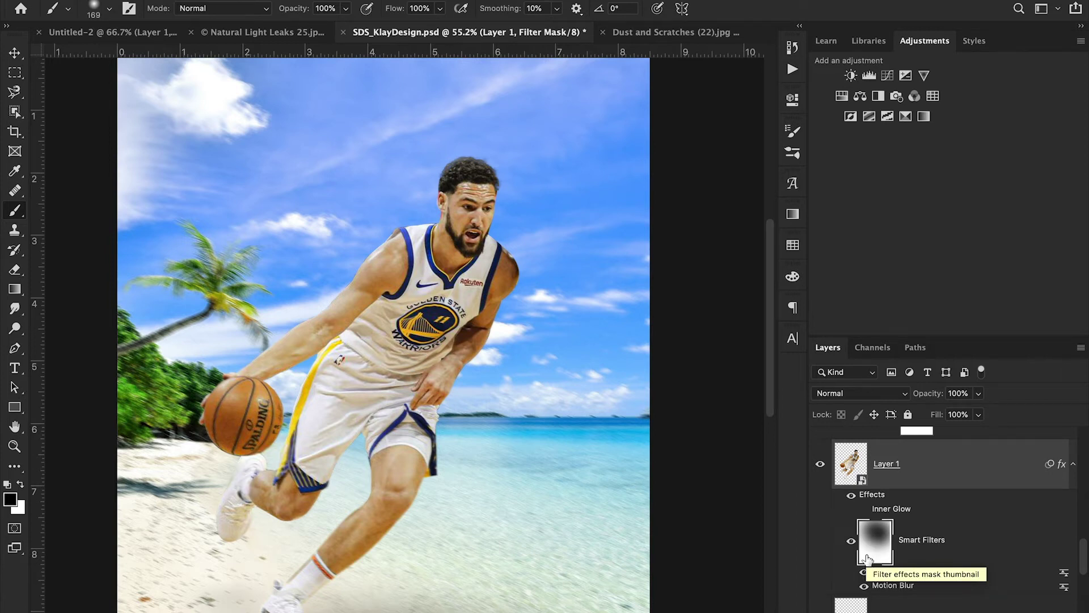
Re-enable the player's Inner Glow, zoom out to the full poster, and compare it off and on
click(8, 57)
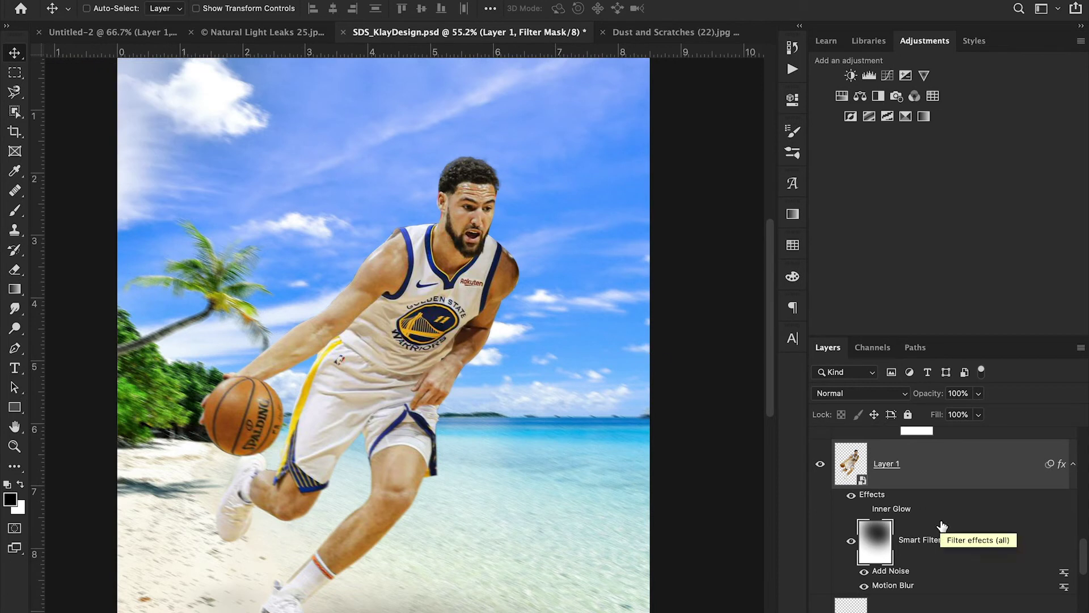
click(863, 511)
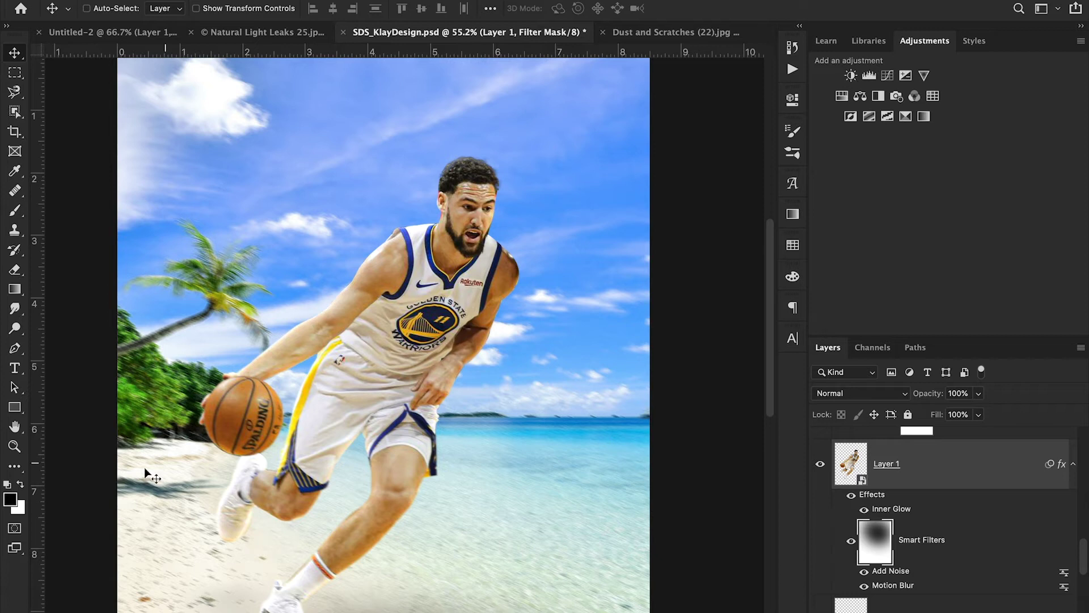
click(14, 446)
alt+click(400, 325)
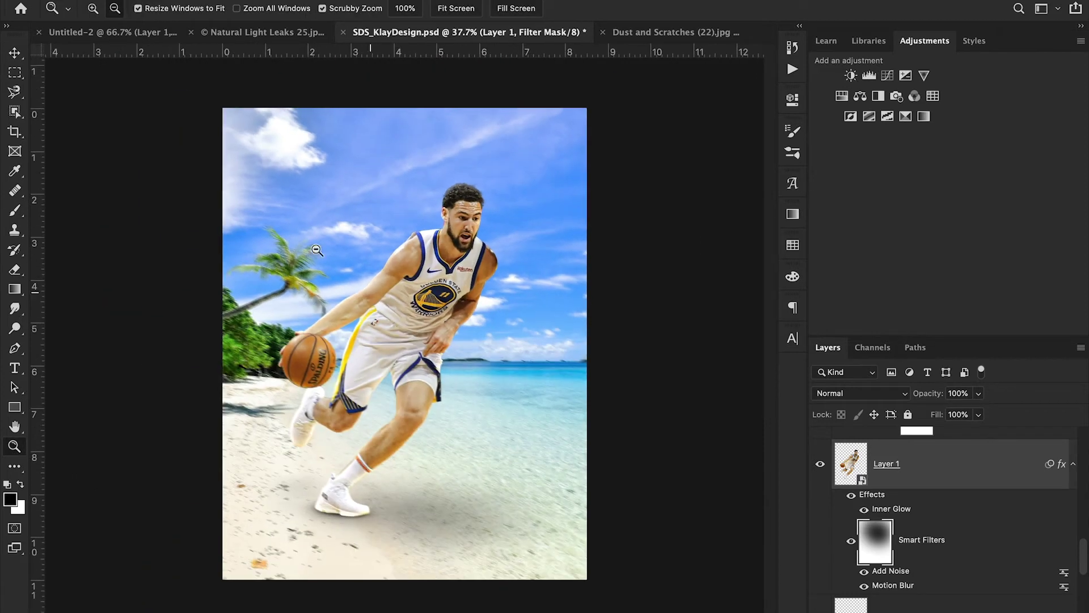
click(17, 54)
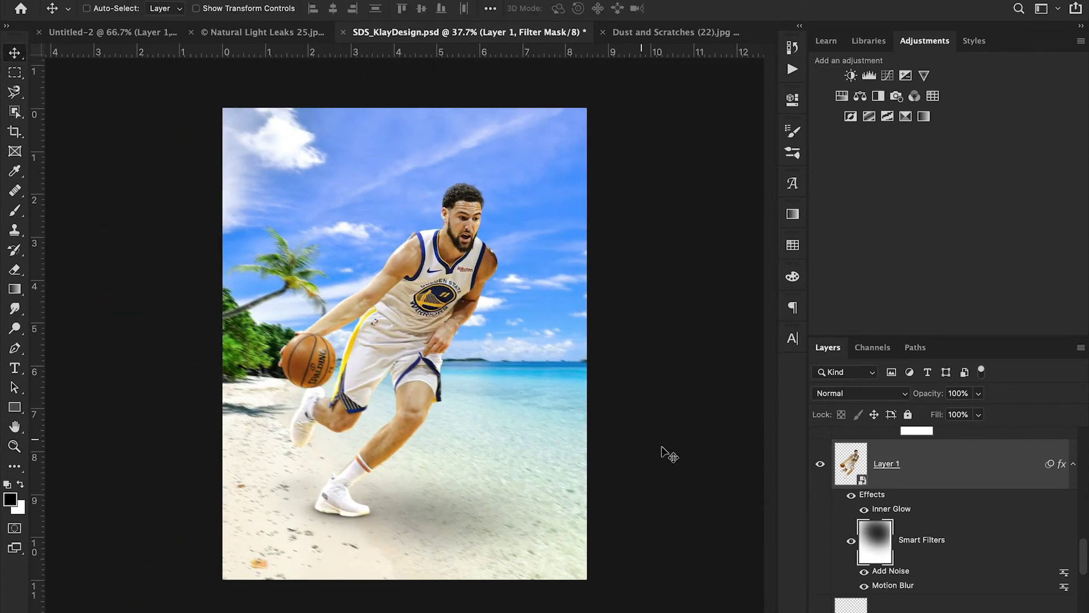
click(864, 510)
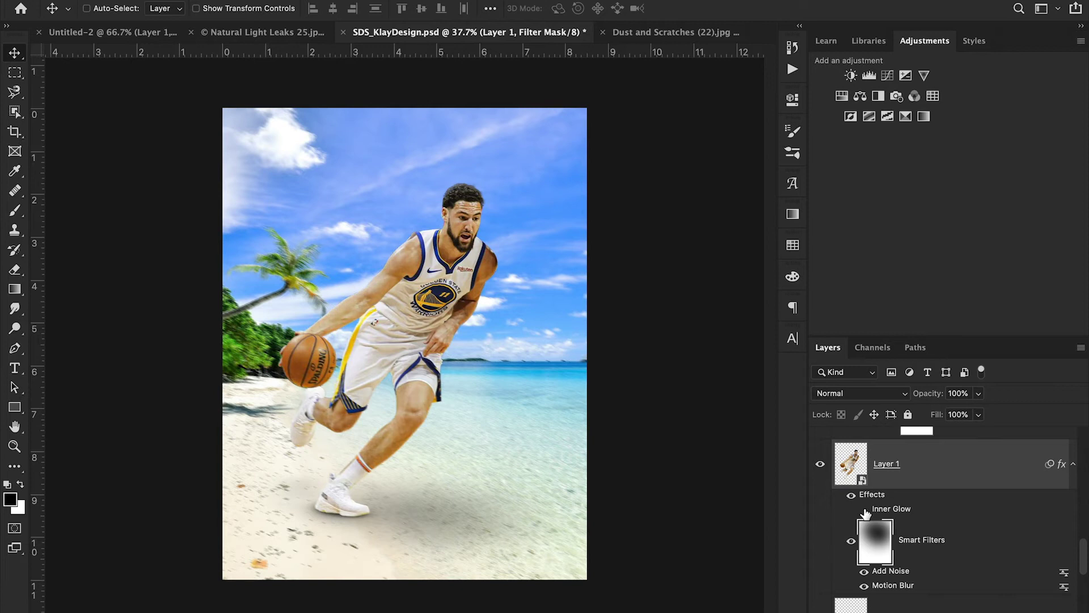
click(864, 510)
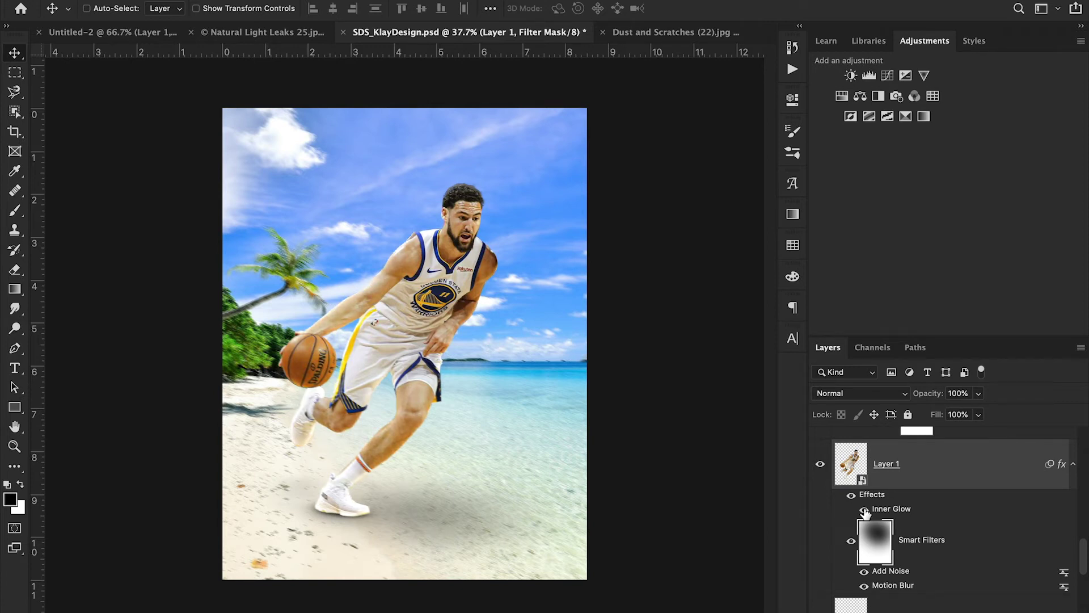
Set the player's Inner Glow to Vivid Light blending, 17% opacity and 81 px size
double_click(881, 510)
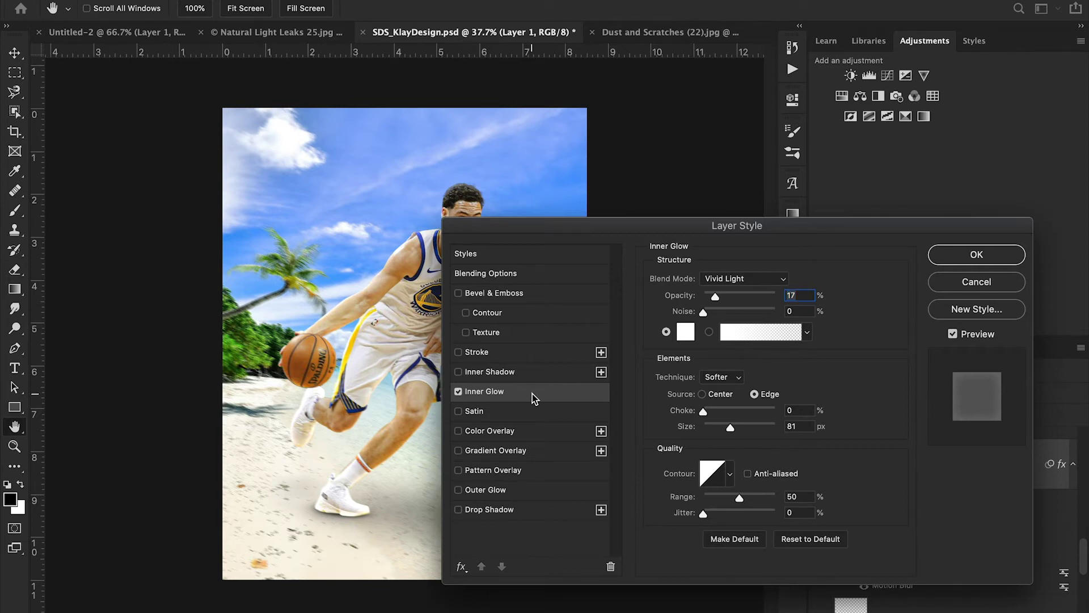
click(736, 280)
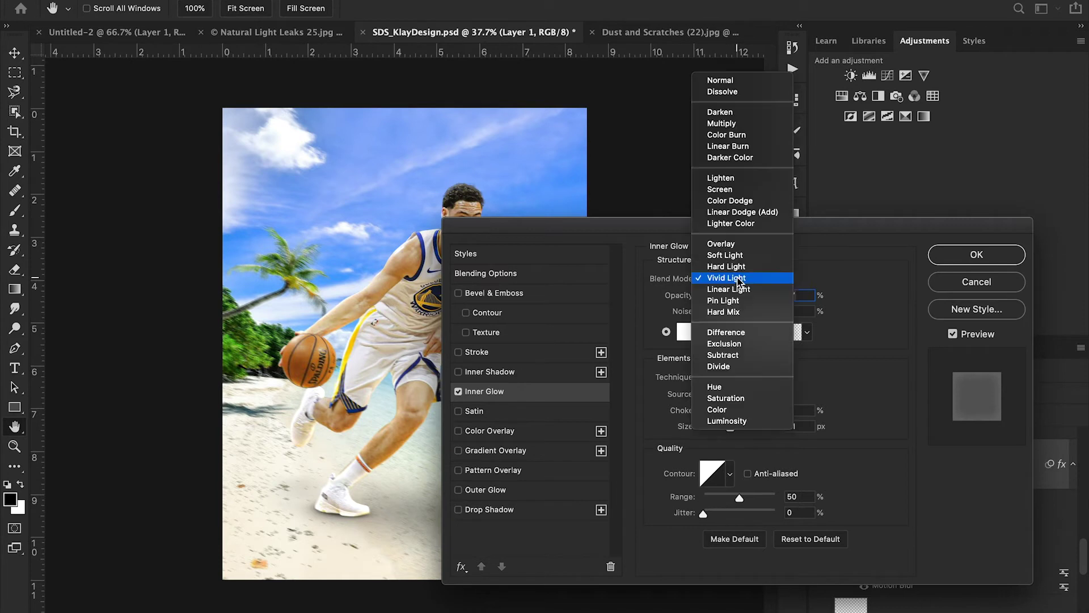
click(721, 83)
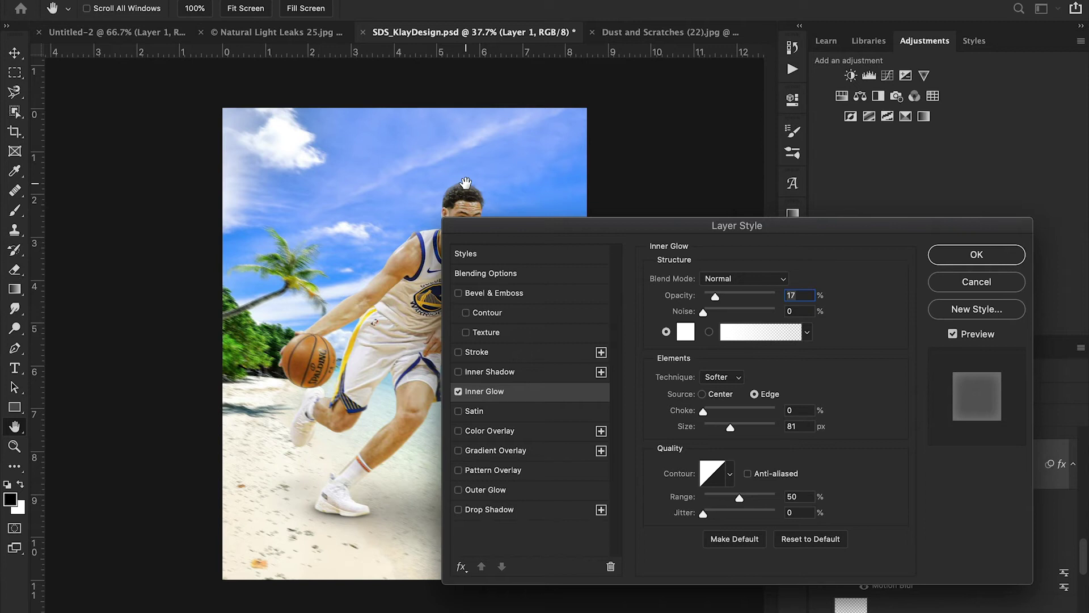
click(720, 277)
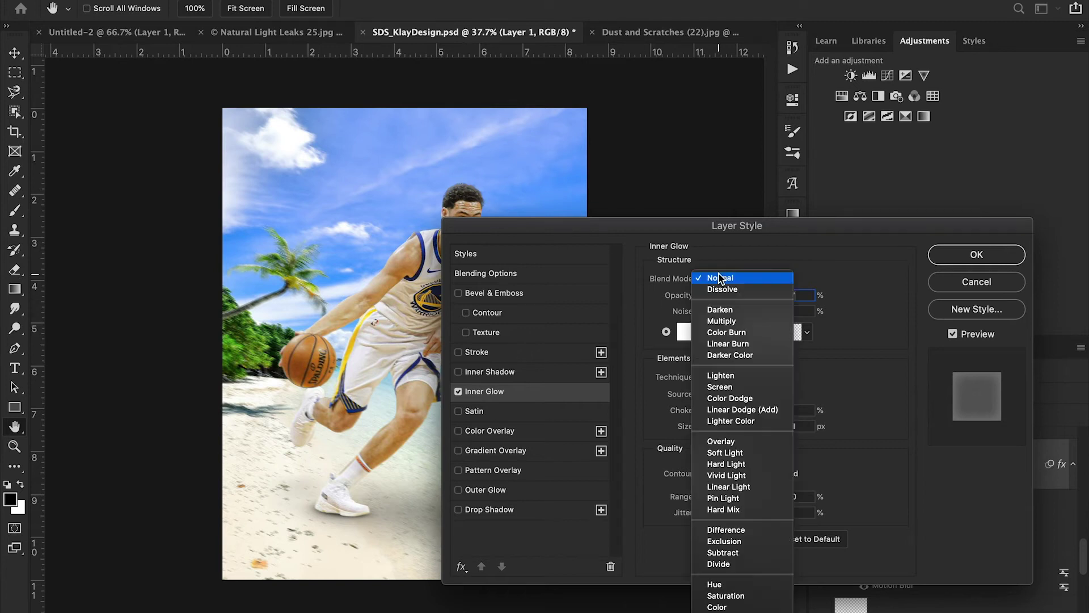
click(738, 476)
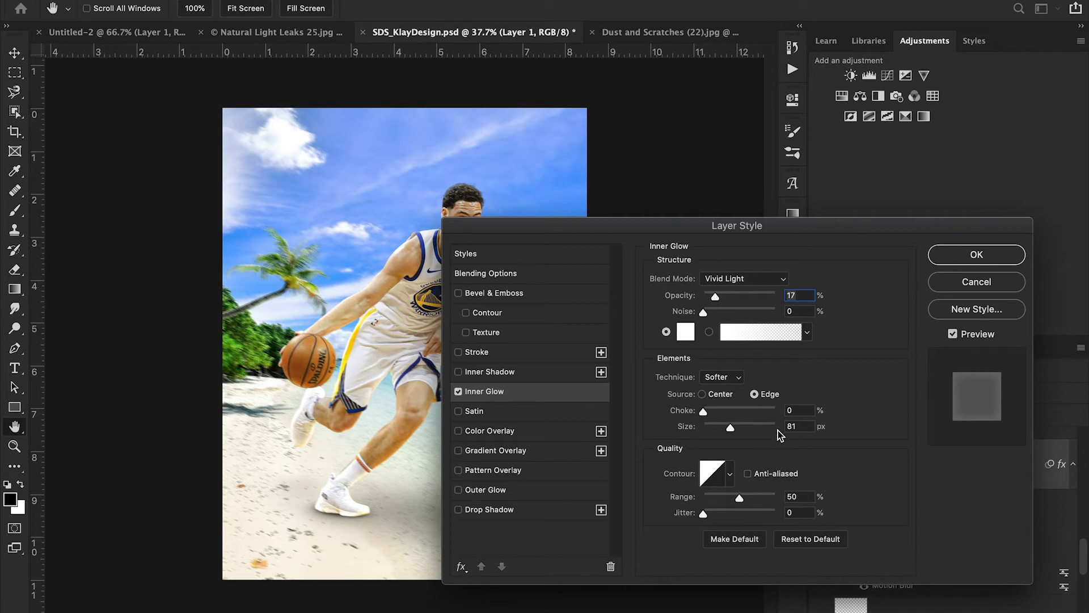
click(955, 255)
scroll(919, 474, up, 3)
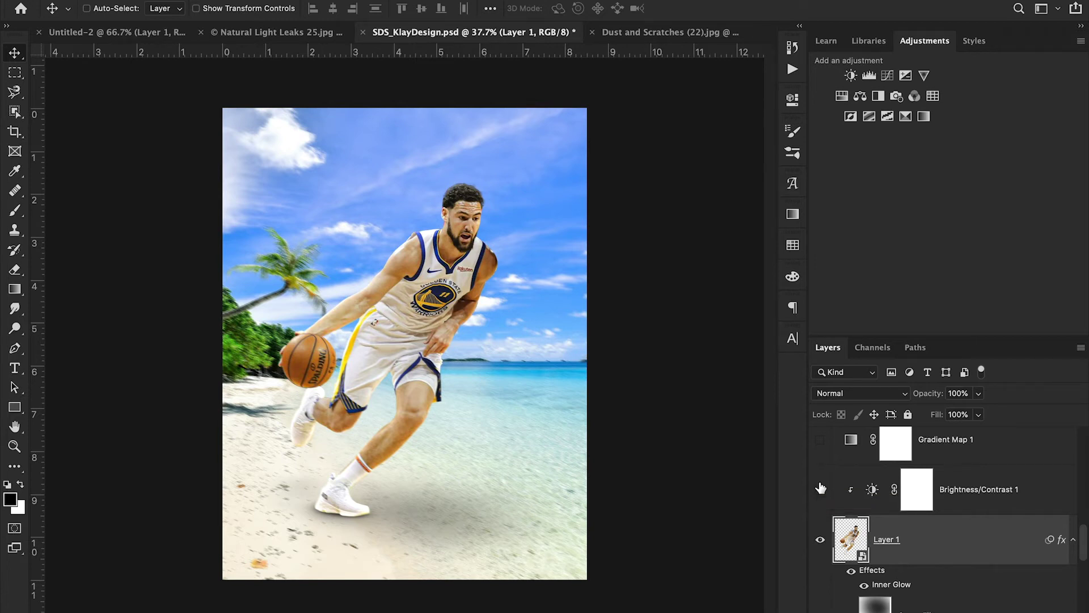
click(877, 491)
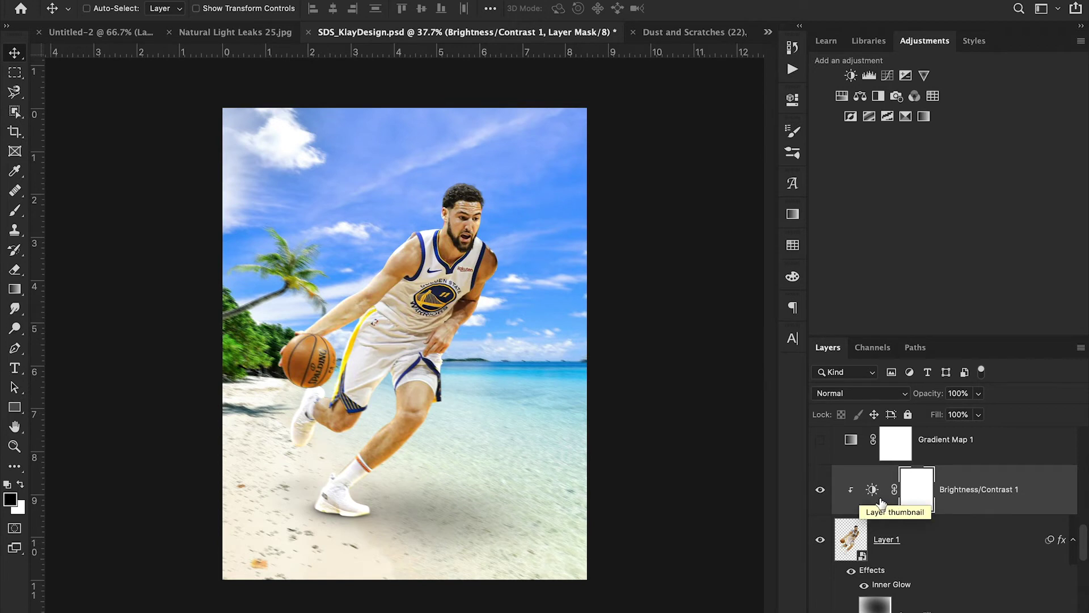
double_click(864, 493)
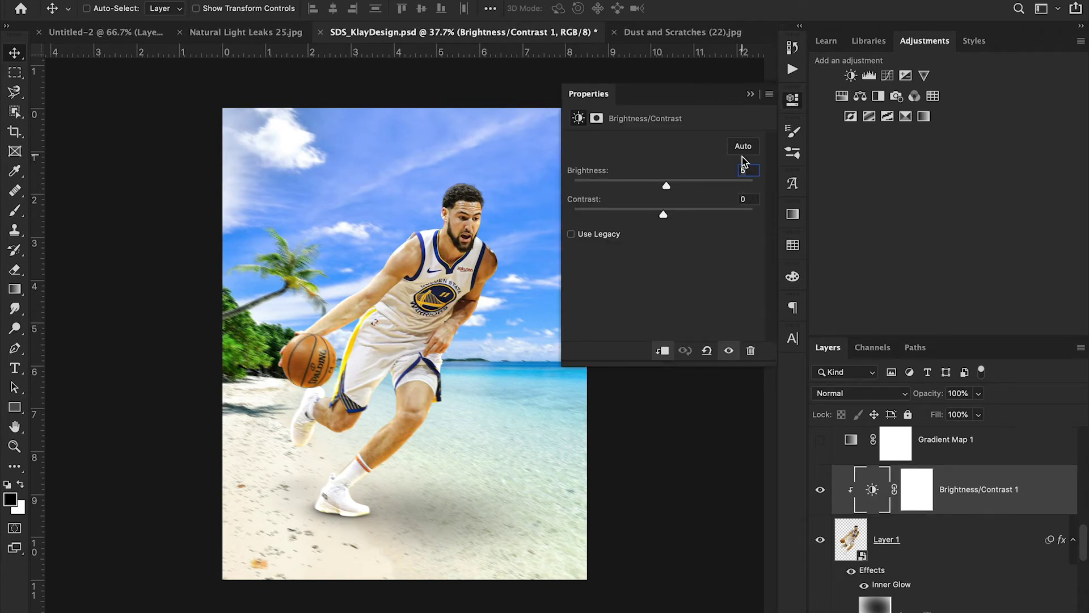
click(750, 95)
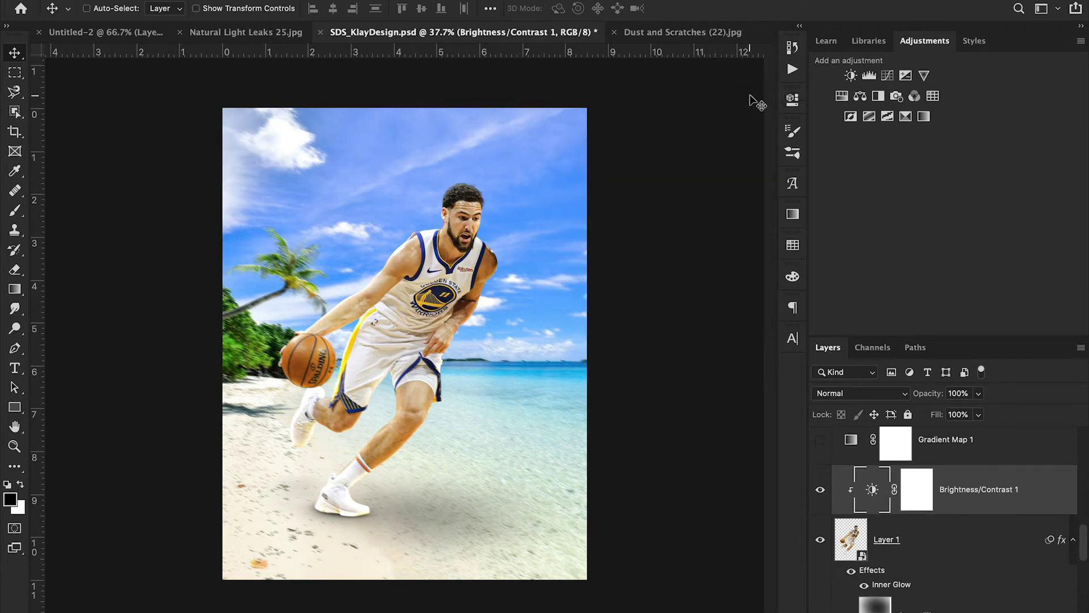
scroll(872, 501, up, 2)
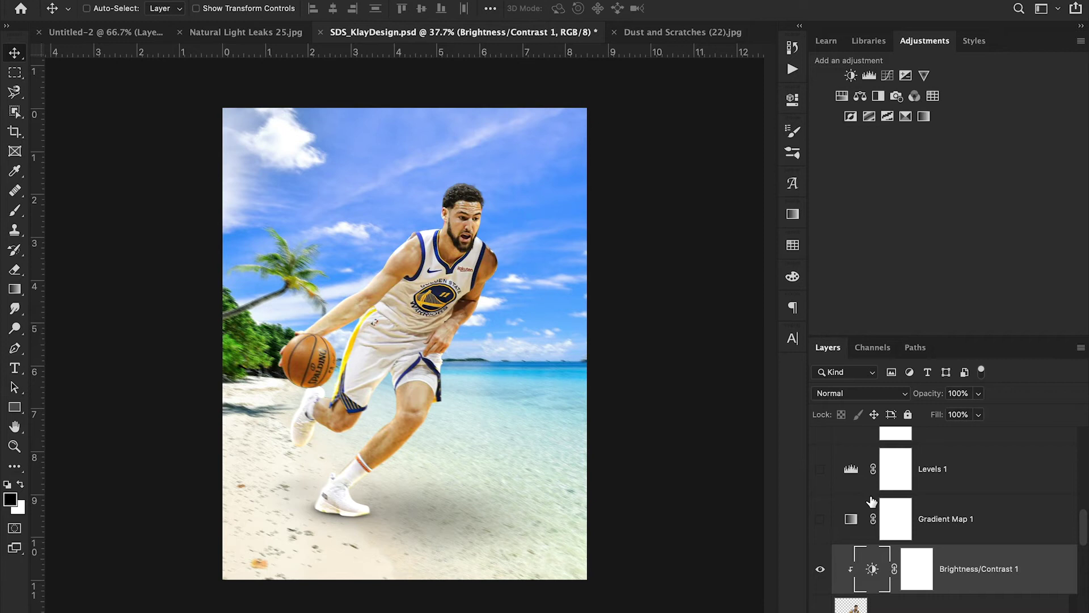
click(14, 446)
drag(446, 275, 601, 398)
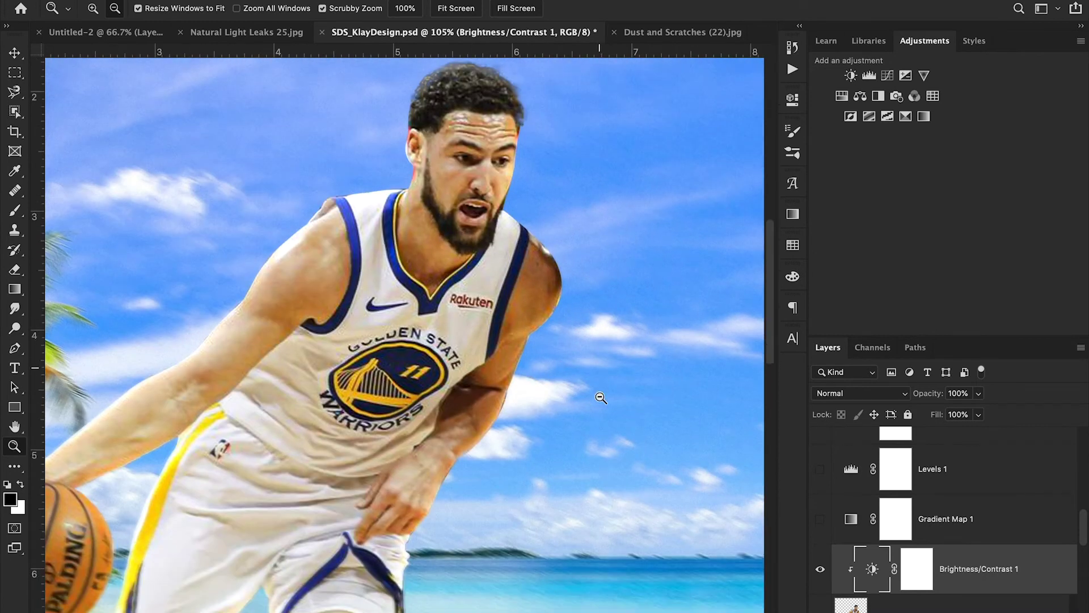
scroll(601, 397, down, 3)
key(super+0)
click(10, 59)
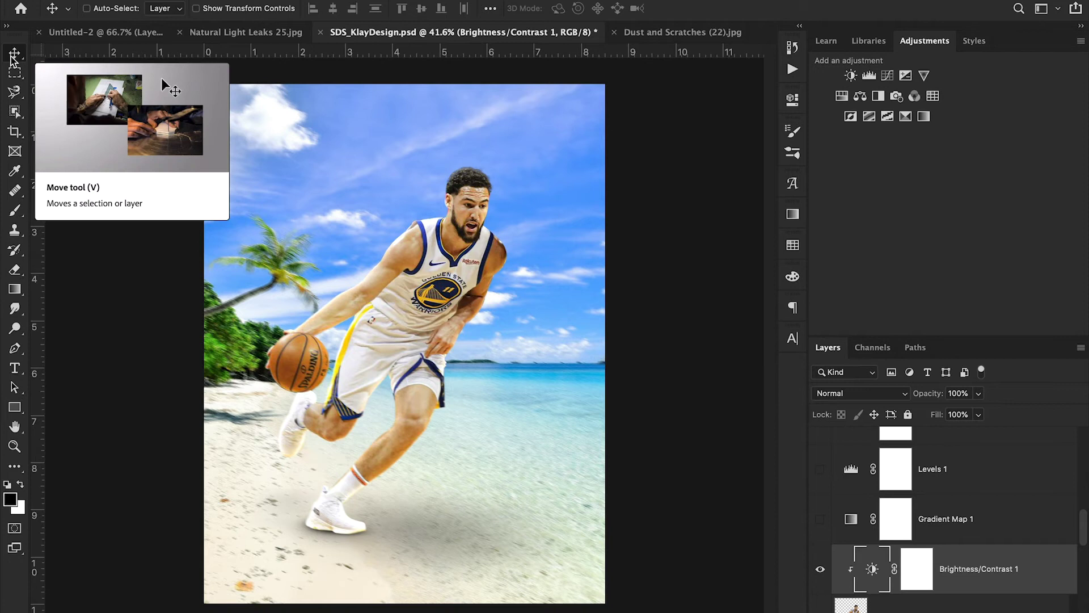
Turn on Gradient Map 1, compare it off and on, and open its settings
click(819, 519)
click(819, 520)
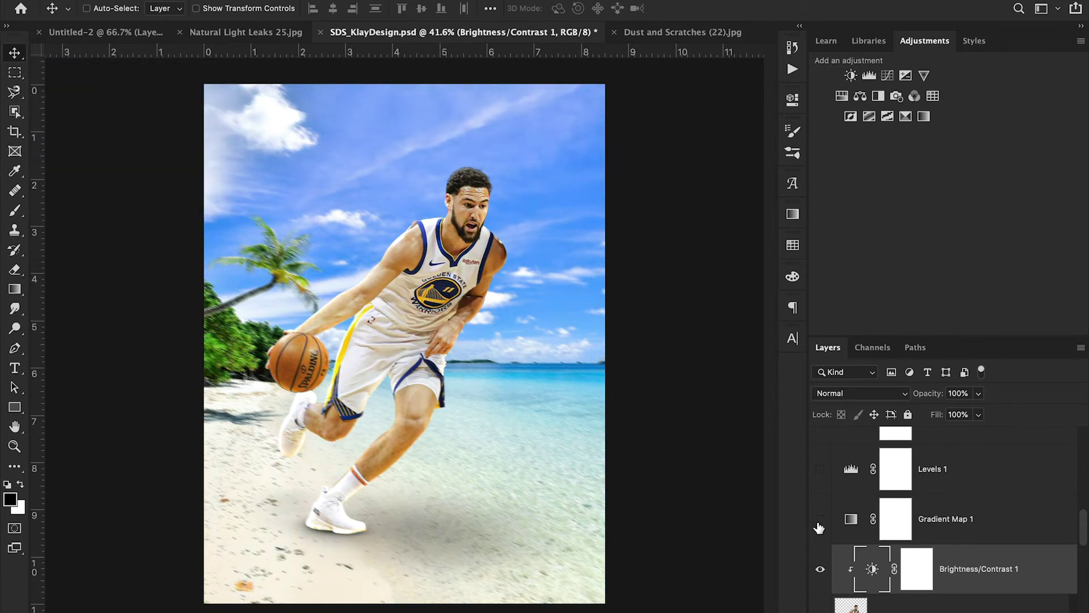
click(819, 520)
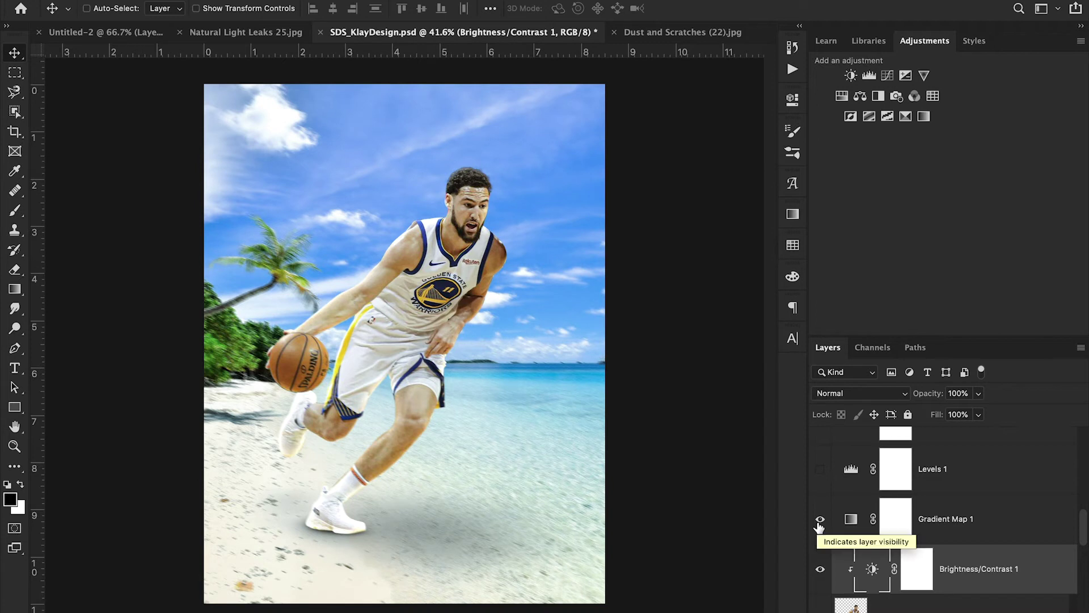
double_click(850, 520)
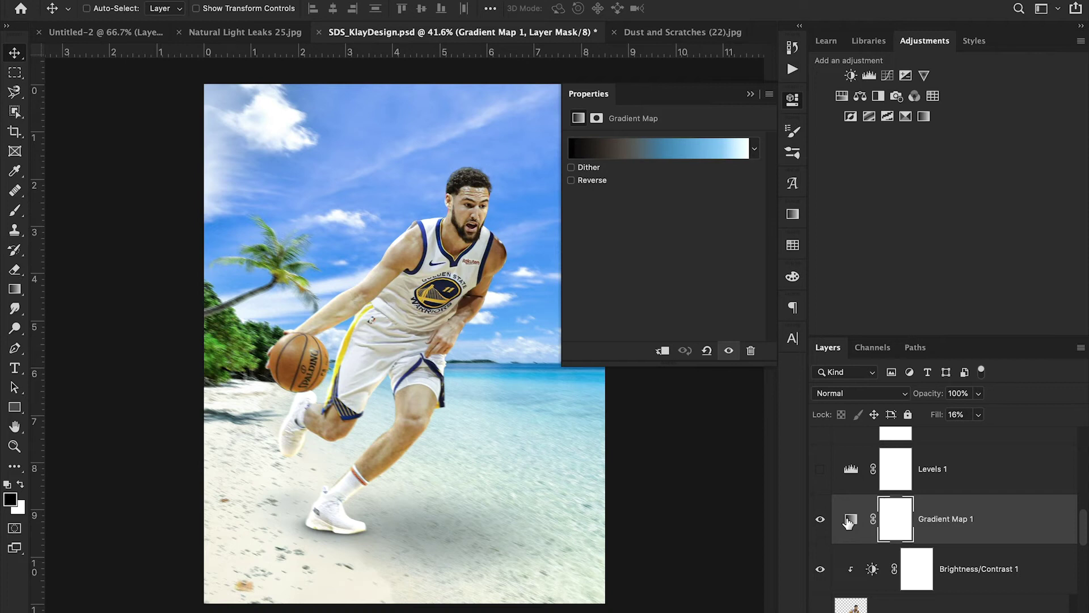
Browse the Gradient Editor presets for the gradient map, settling on Blue-Selenium 1
click(713, 151)
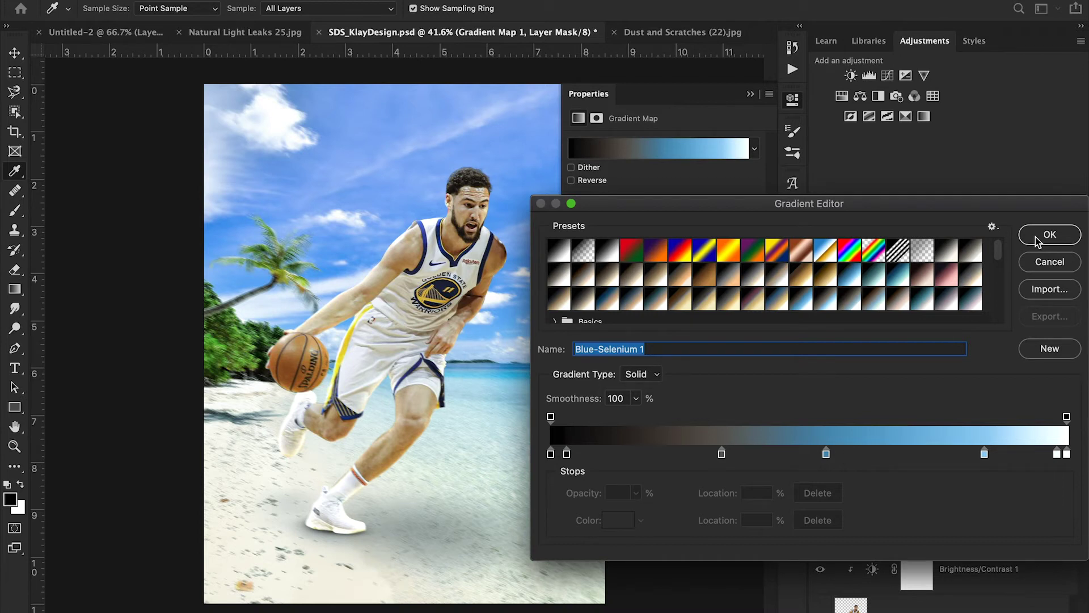
click(1047, 267)
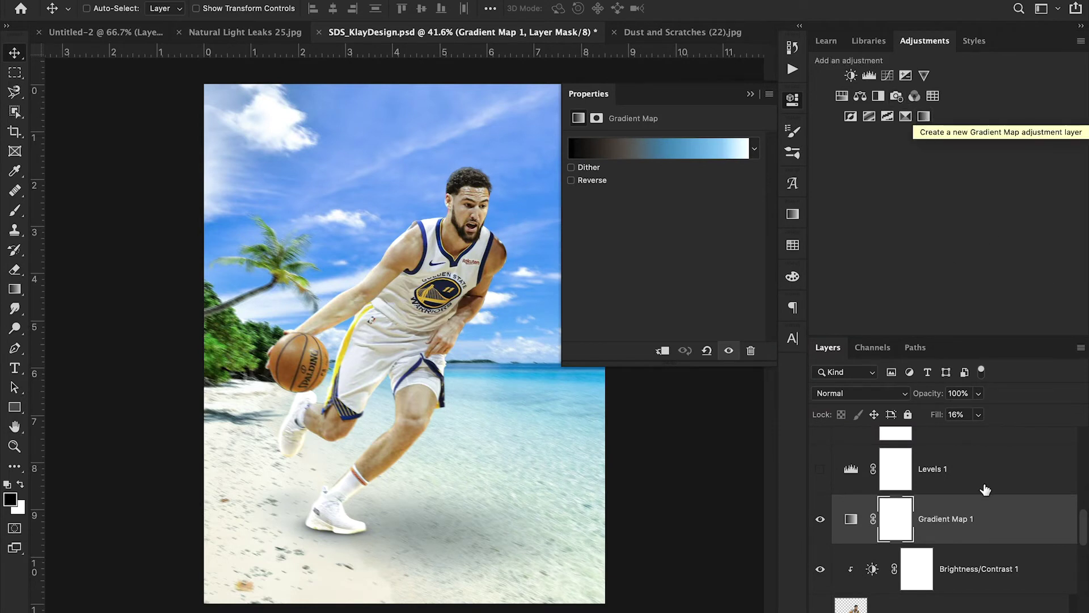
click(650, 155)
click(993, 227)
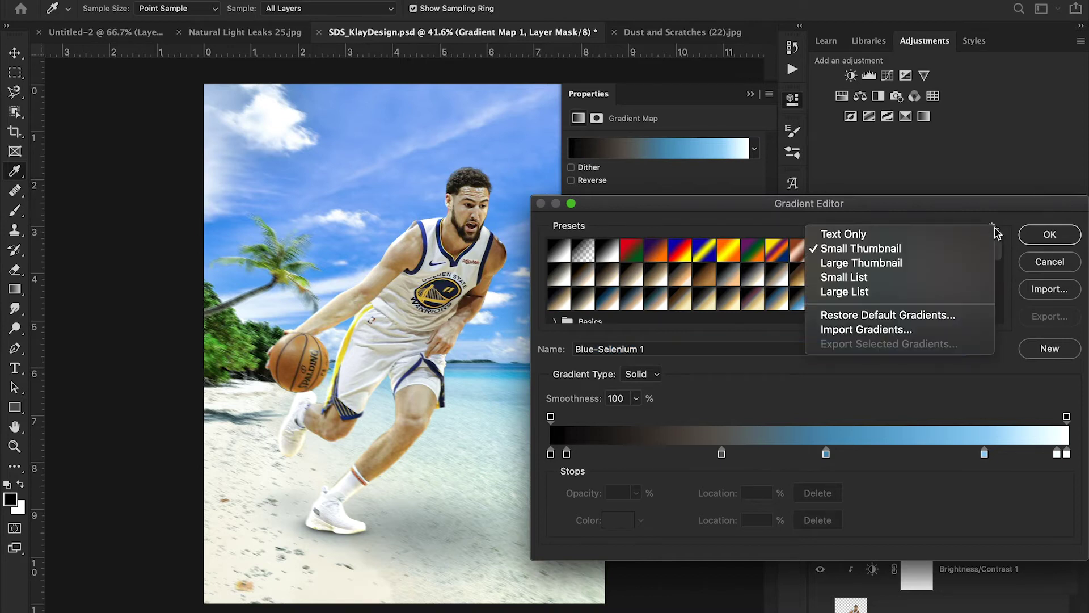
click(914, 330)
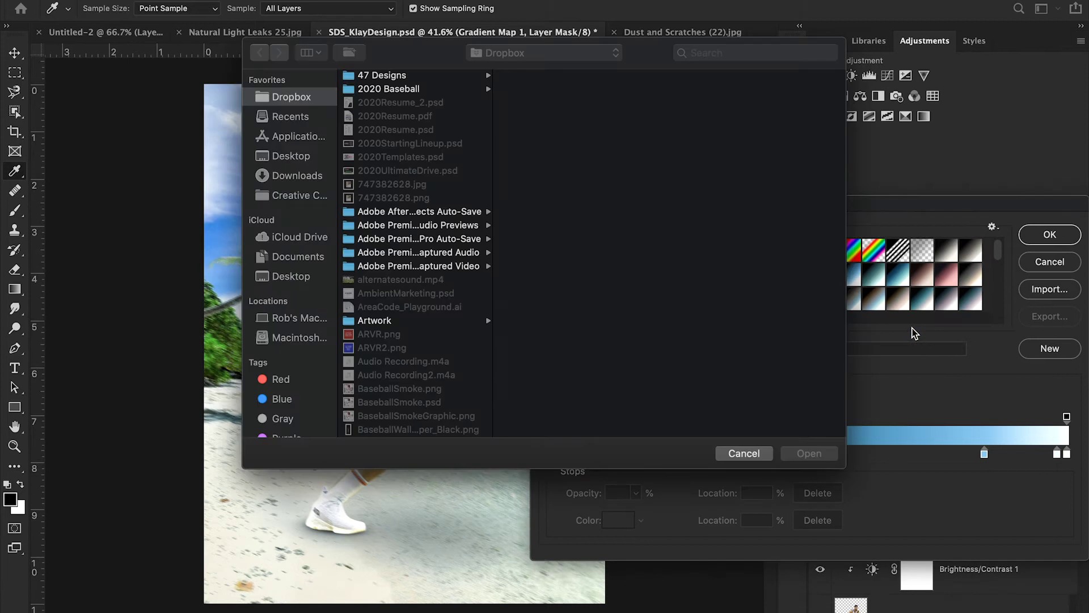
click(740, 454)
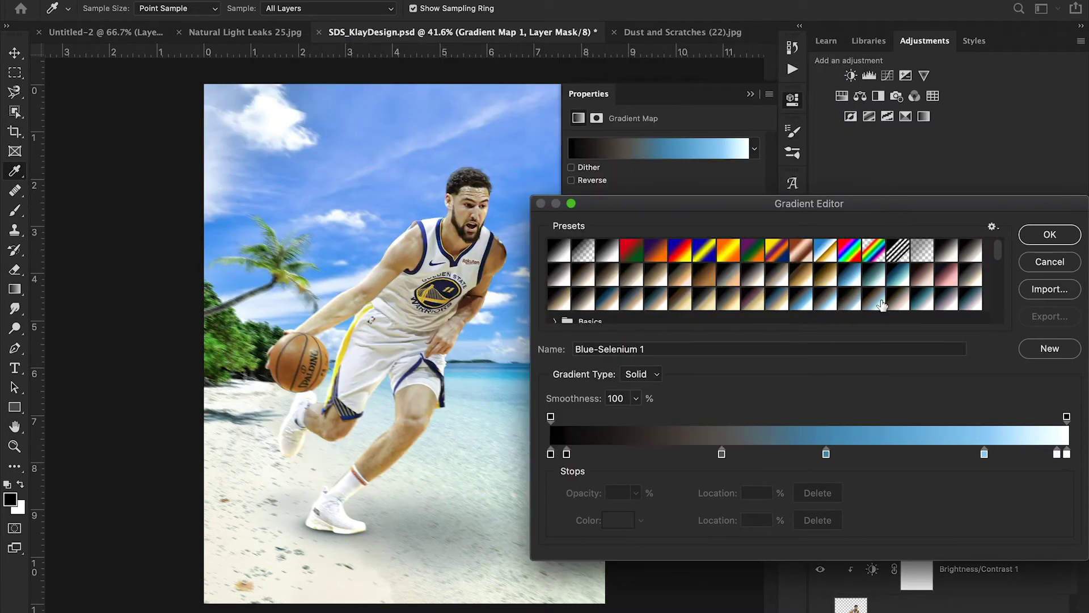
scroll(882, 305, down, 10)
scroll(882, 305, up, 10)
scroll(882, 305, down, 3)
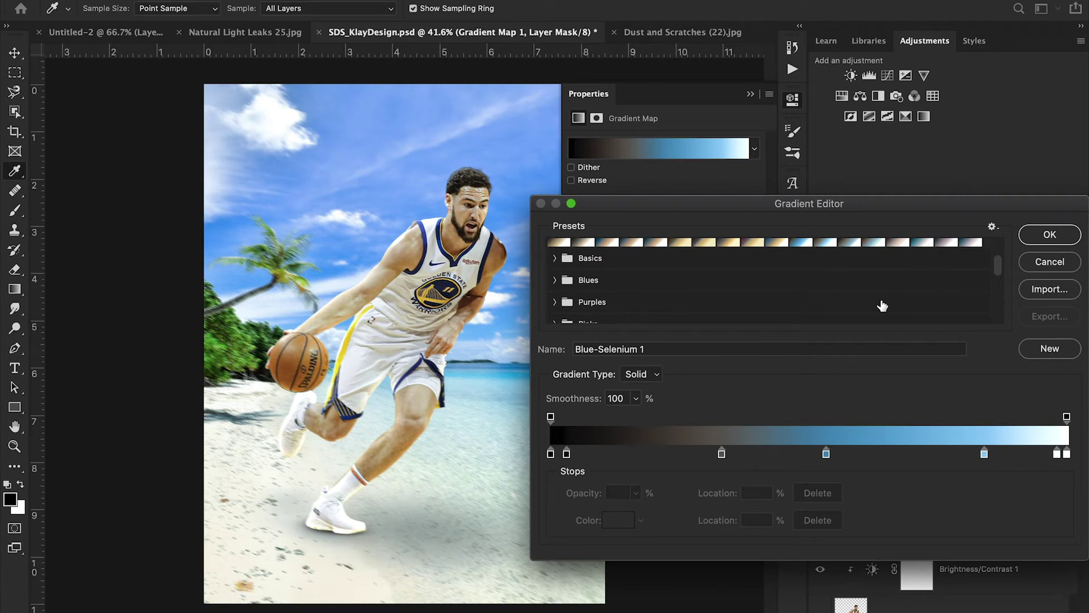
scroll(882, 306, up, 3)
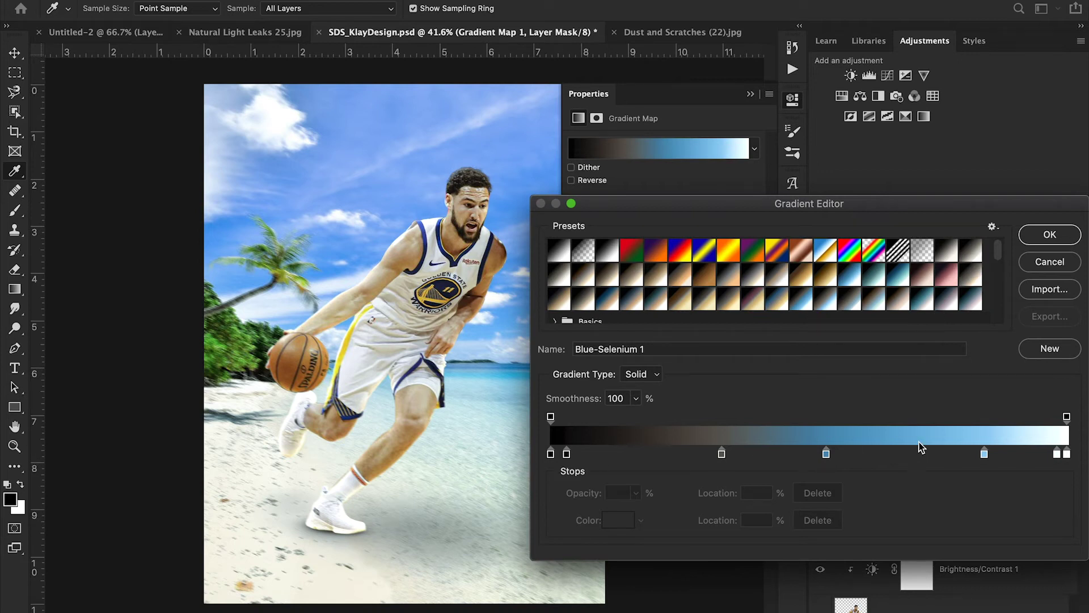
Confirm the Blue-Selenium 1 gradient and preview Gradient Map 1 at 100% fill
click(1044, 235)
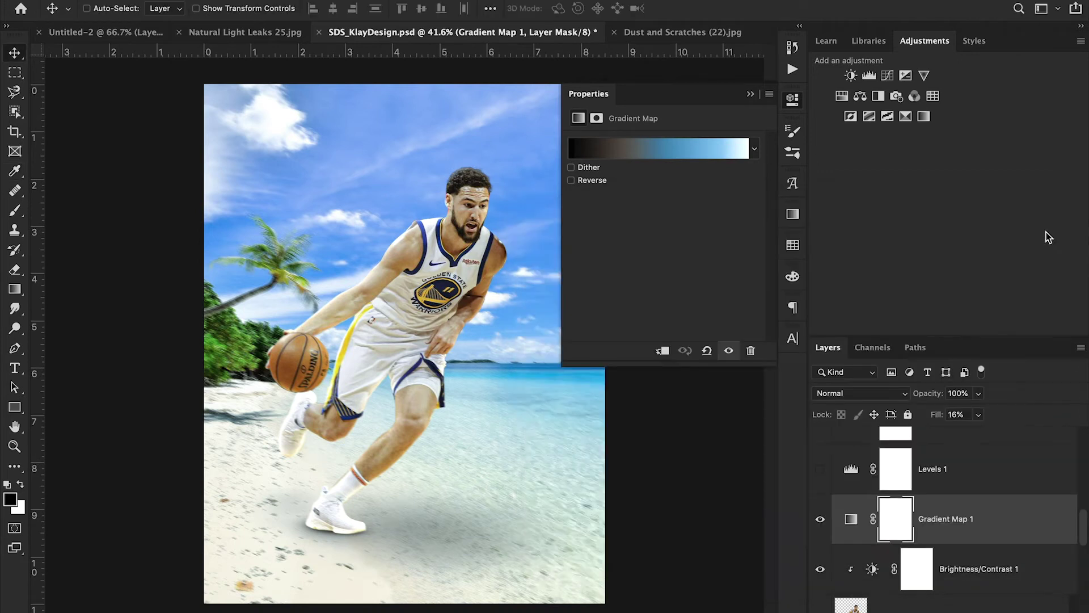
click(980, 415)
drag(974, 433, 1073, 446)
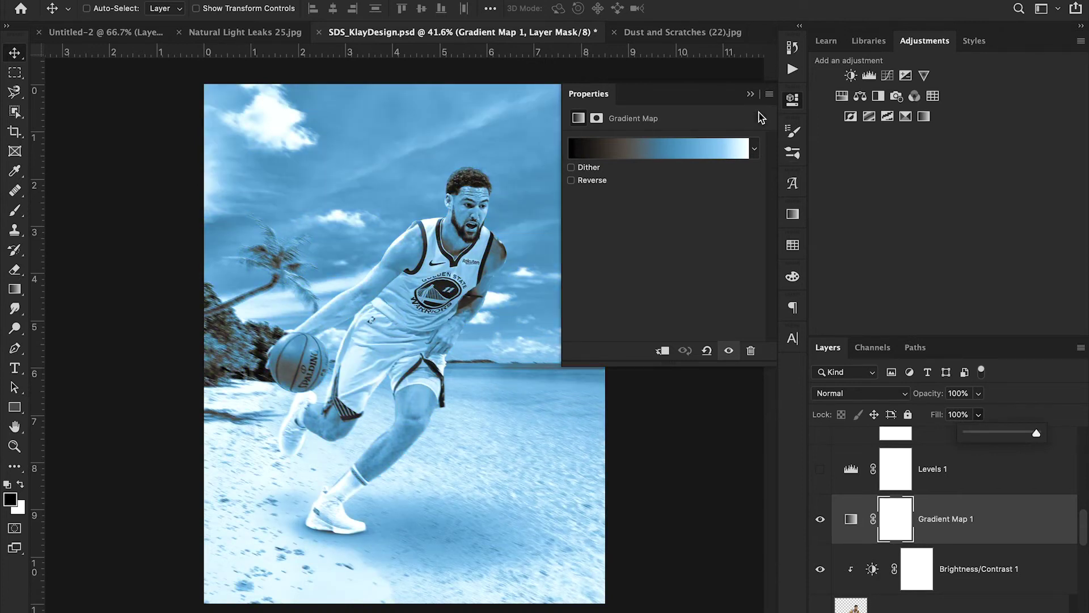
click(752, 93)
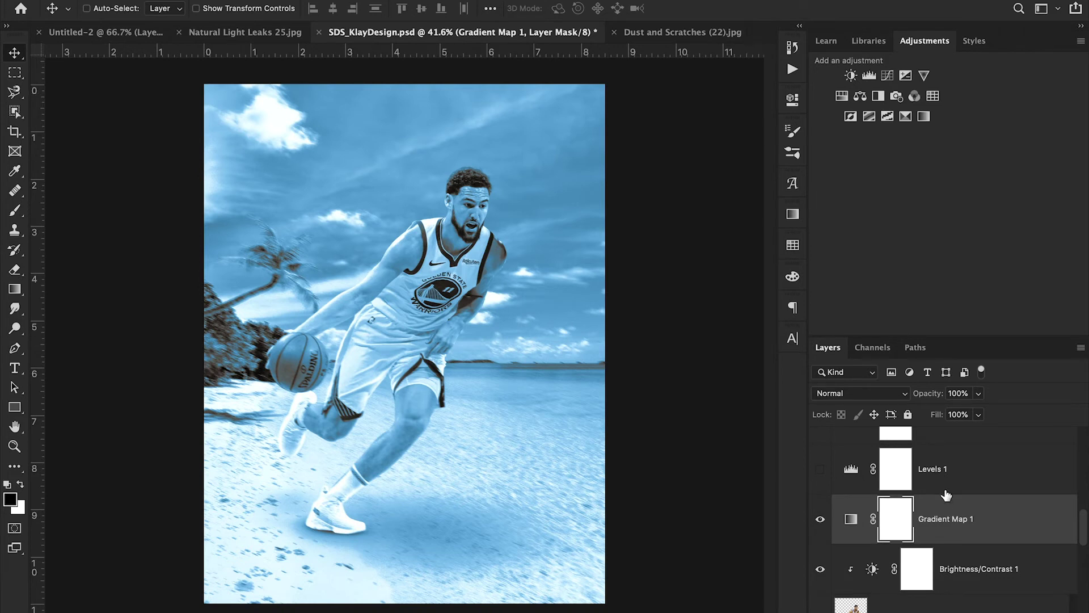
Lower Gradient Map 1's fill to 16%, comparing the layer off and on
click(979, 416)
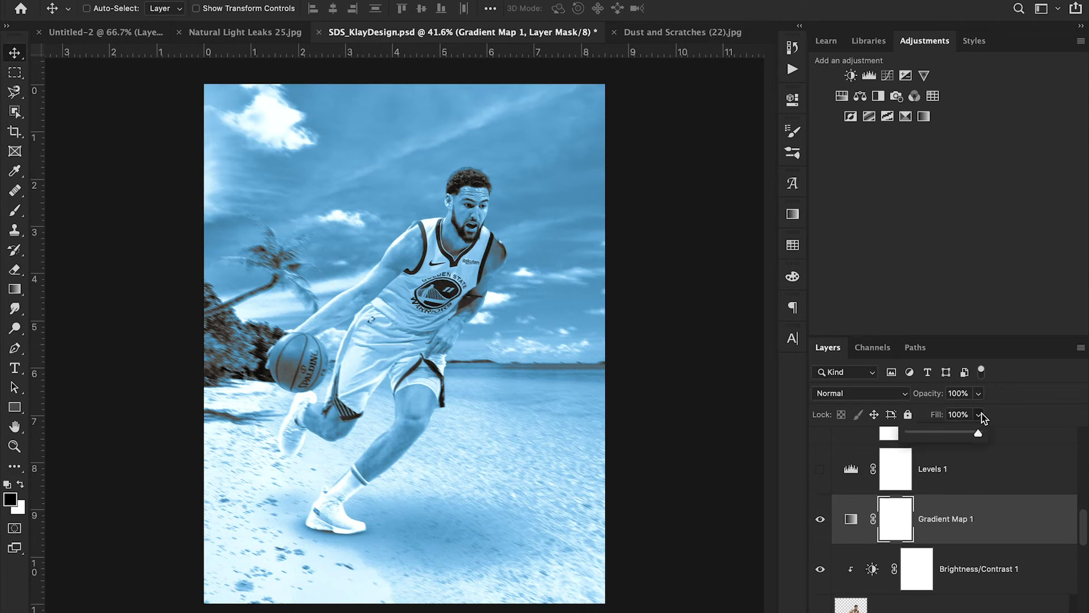
click(925, 435)
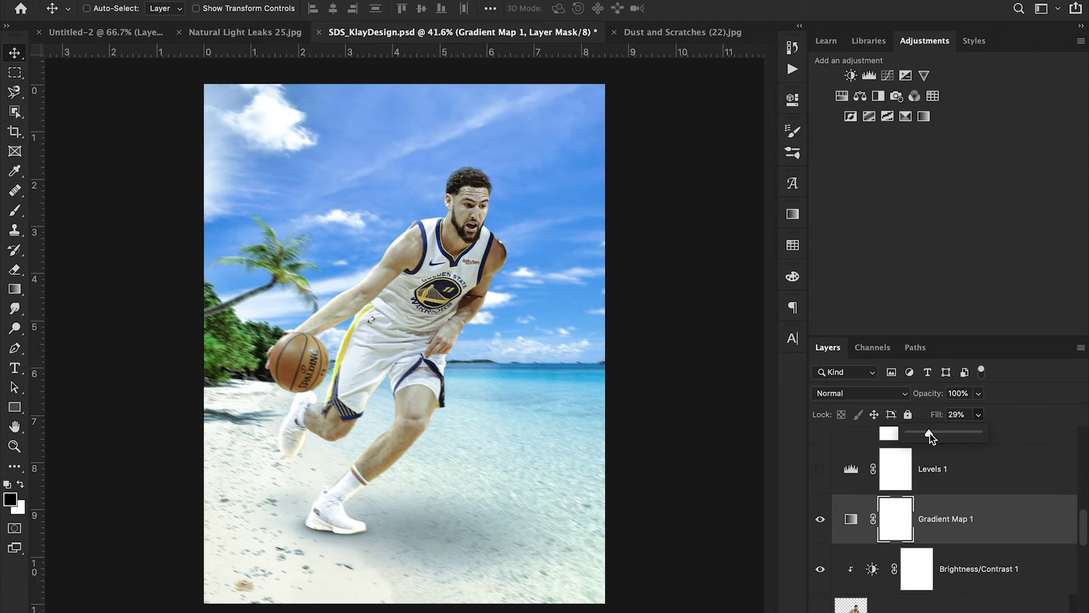
click(821, 520)
click(820, 520)
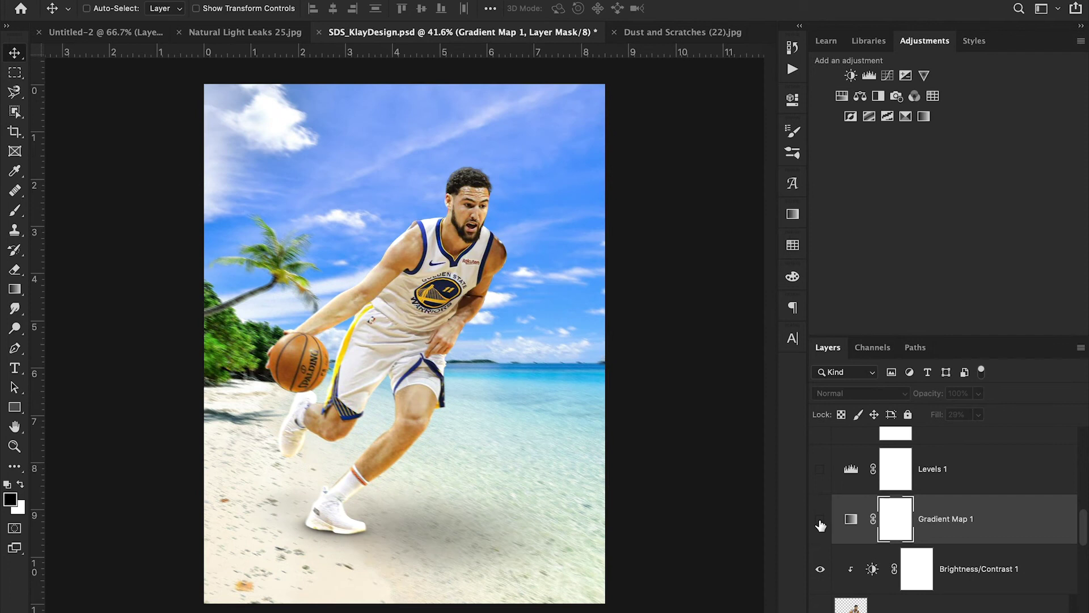
click(820, 521)
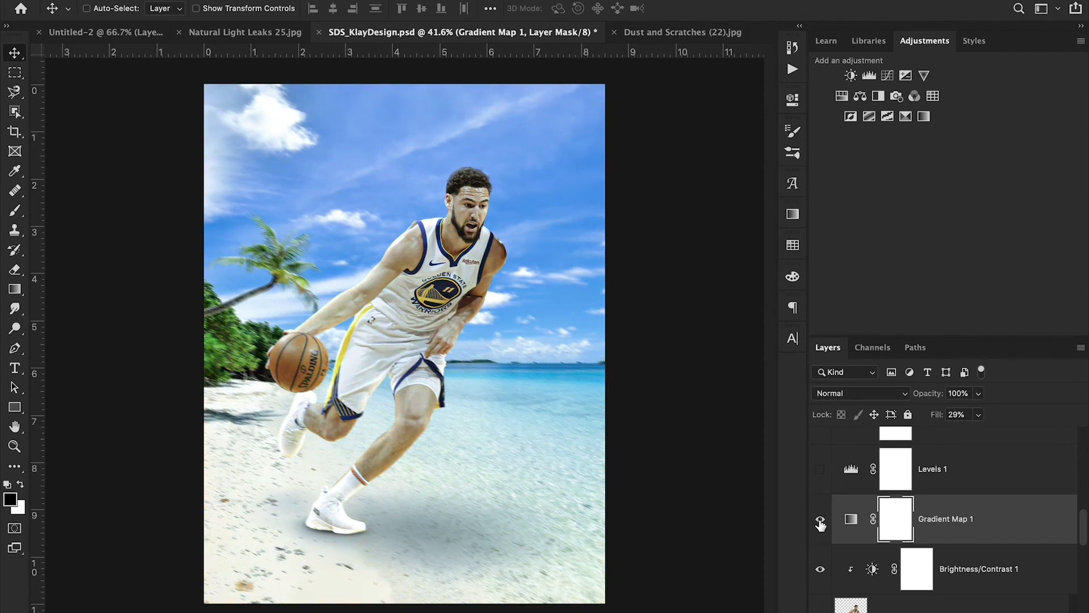
click(958, 415)
text(16)
key(Return)
click(1014, 529)
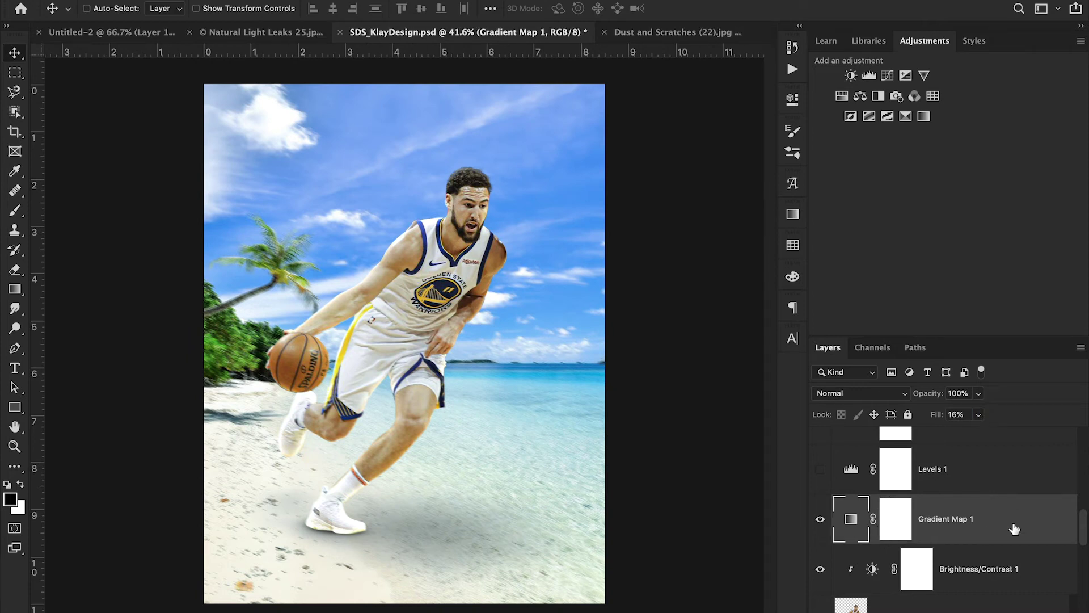
Turn on the Levels 1 adjustment, toggling it off and on to compare
click(820, 469)
click(821, 470)
click(821, 470)
click(822, 470)
click(822, 471)
click(821, 469)
click(816, 479)
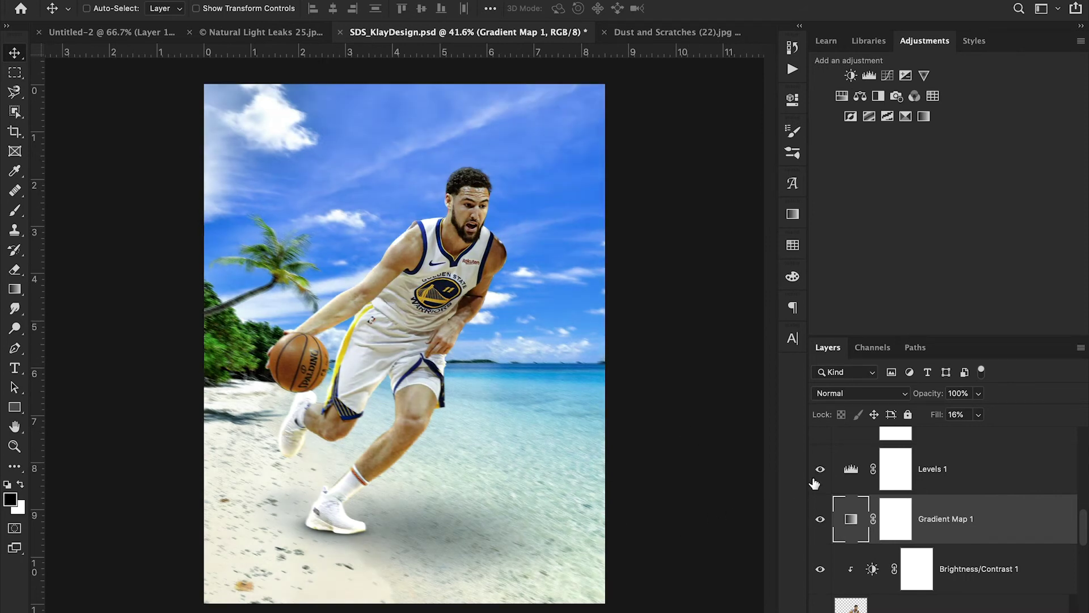
Set the Levels 1 midtone gamma to 0.90 and close its settings
double_click(851, 468)
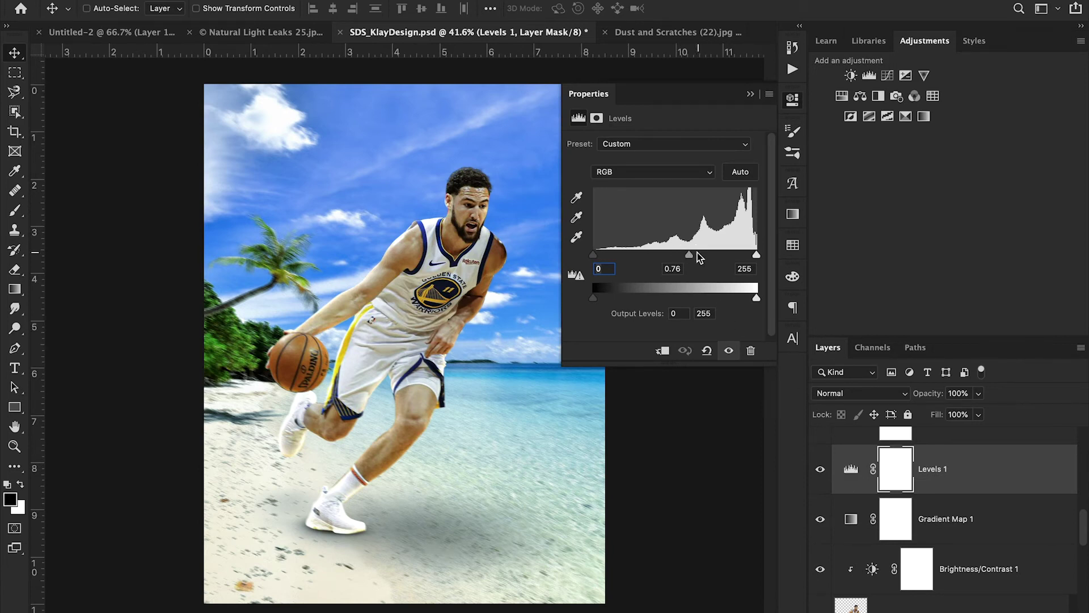
drag(689, 253, 680, 253)
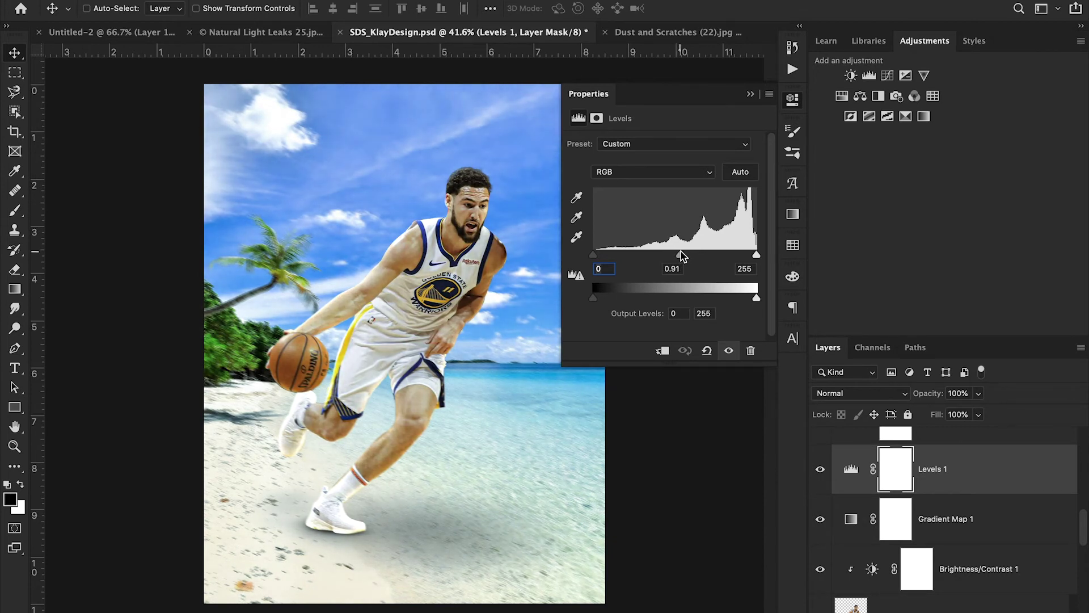
click(751, 97)
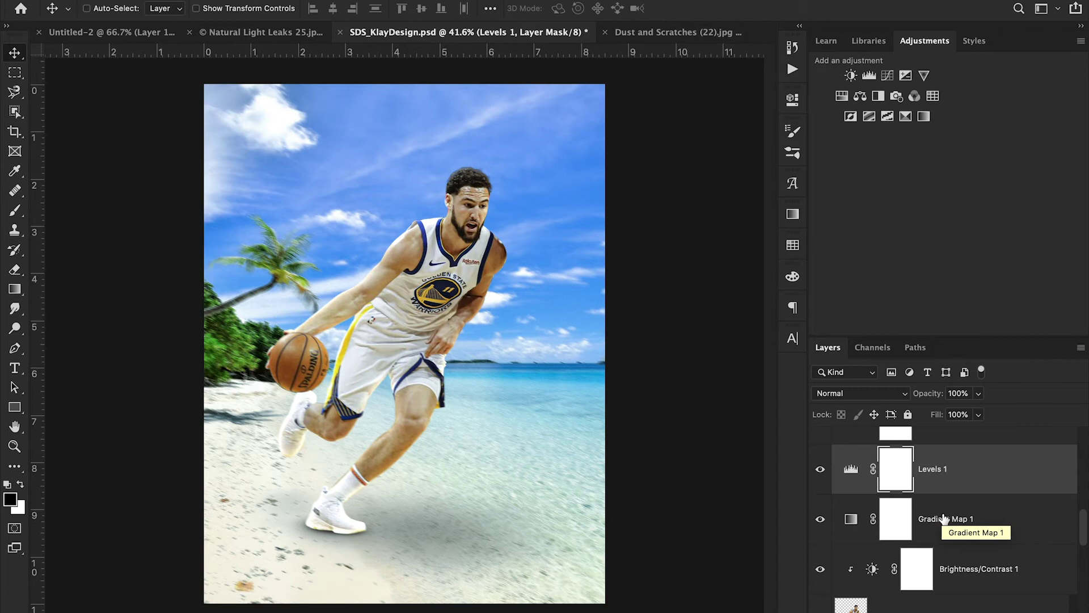
scroll(944, 519, up, 2)
Toggle Curves 2 and Levels 1 on and off to compare their effect on the poster
click(820, 461)
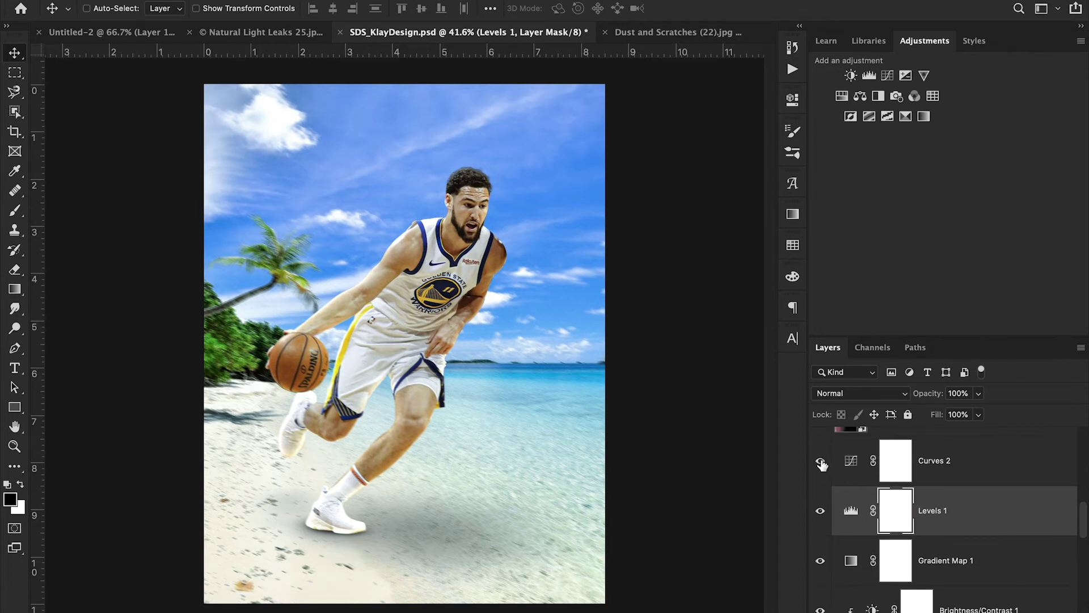
click(820, 461)
click(820, 462)
click(821, 467)
click(820, 511)
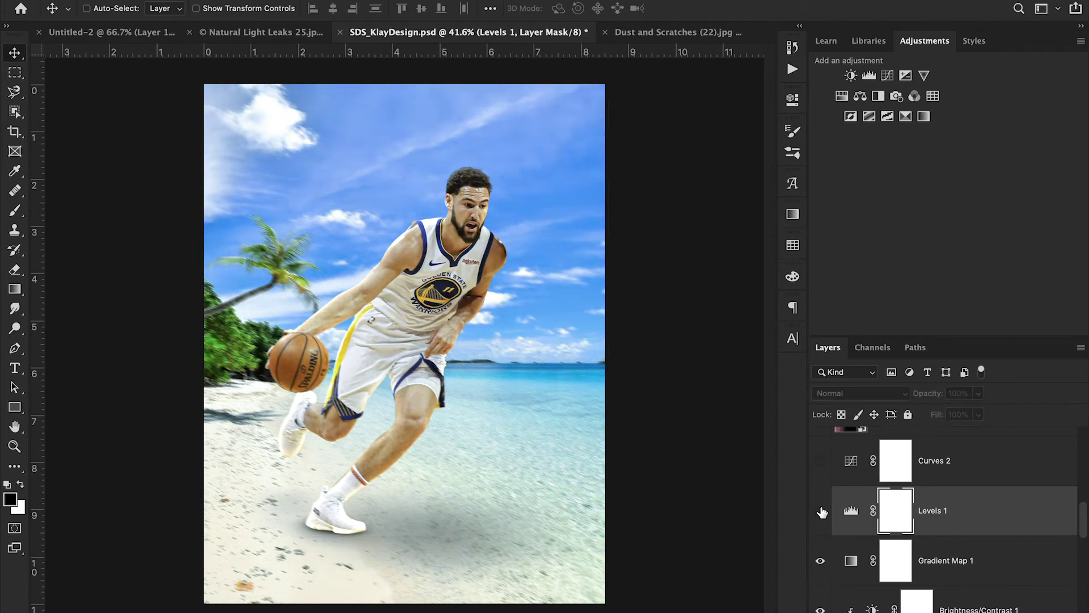
click(821, 511)
click(821, 512)
click(820, 511)
click(821, 461)
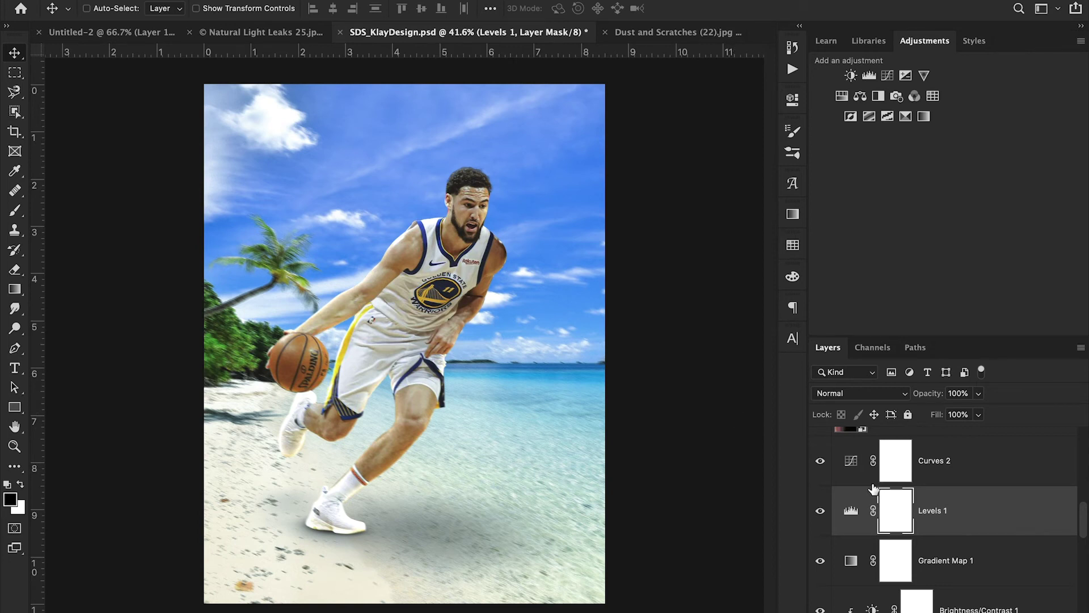
Compare once more, then leave Curves 2 on and open its Curves properties
click(819, 461)
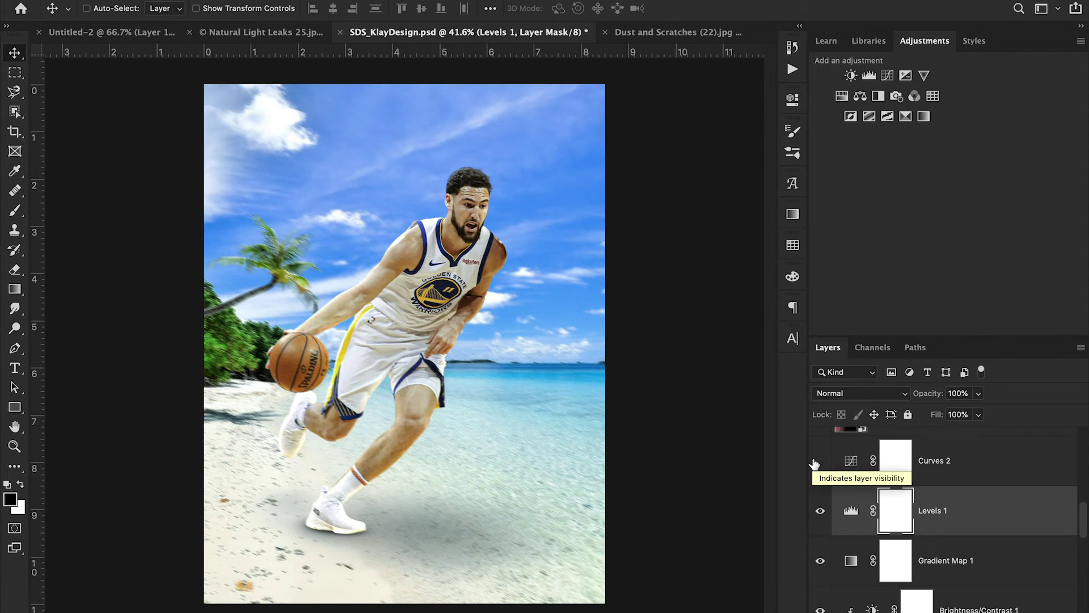
click(820, 510)
click(820, 511)
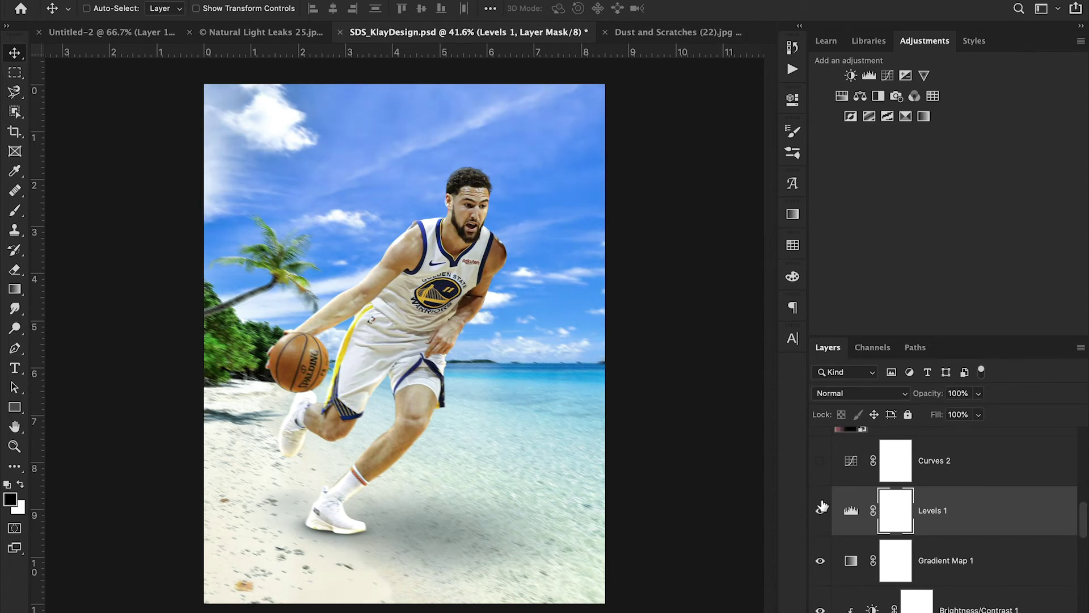
click(820, 464)
double_click(849, 464)
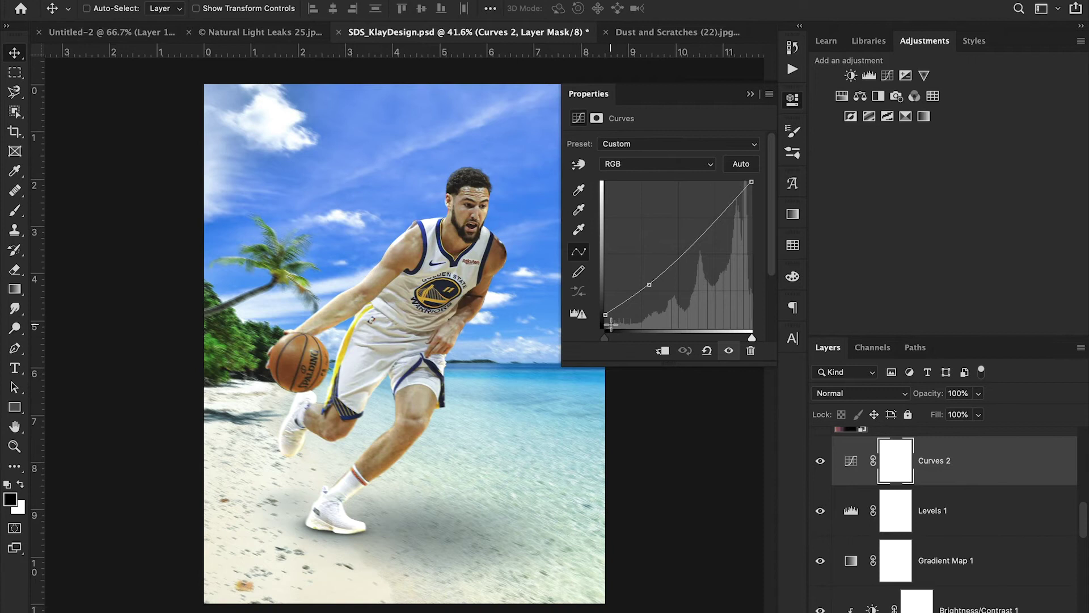
Raise the Curves 2 black point, lower its white point, keep the RGB channel, and close Properties
mouse_move(606, 314)
mouse_down()
mouse_move(608, 274)
mouse_move(606, 328)
mouse_up()
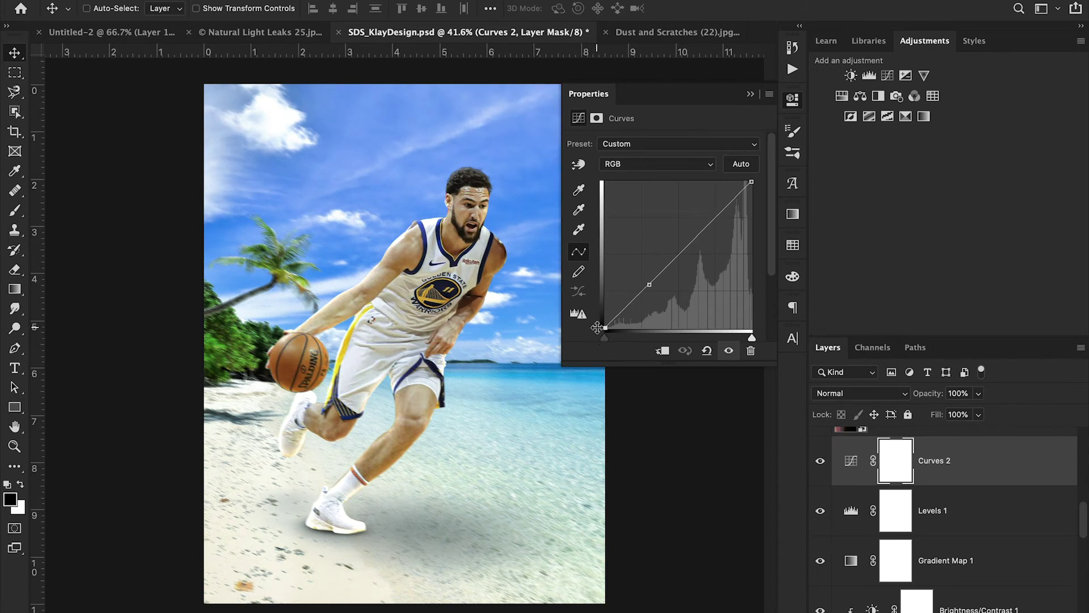
key(shift+Up)
key(shift+Up)
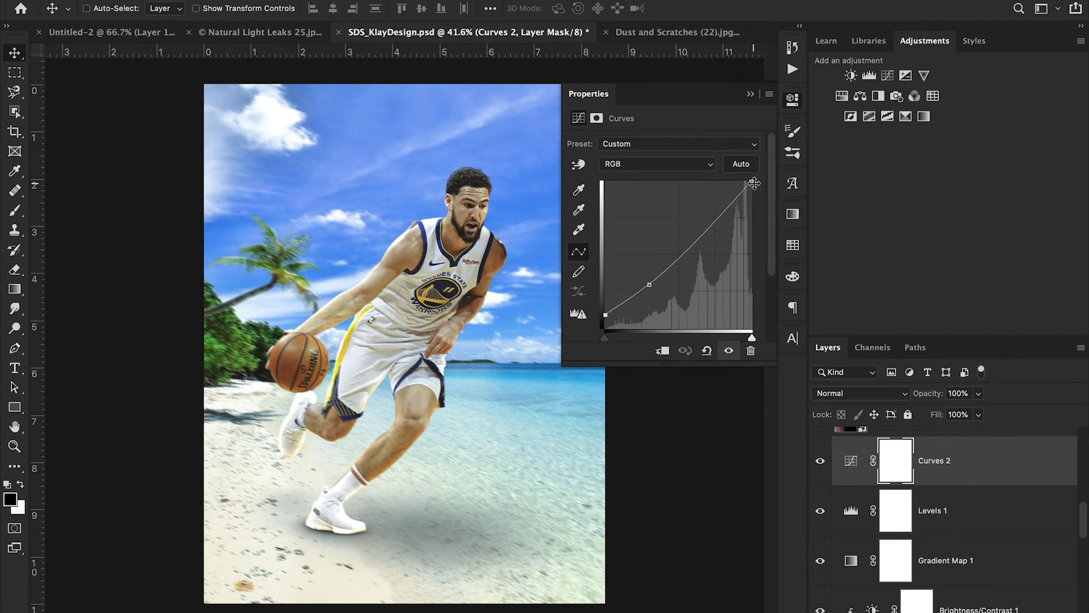
drag(754, 184, 763, 161)
click(686, 167)
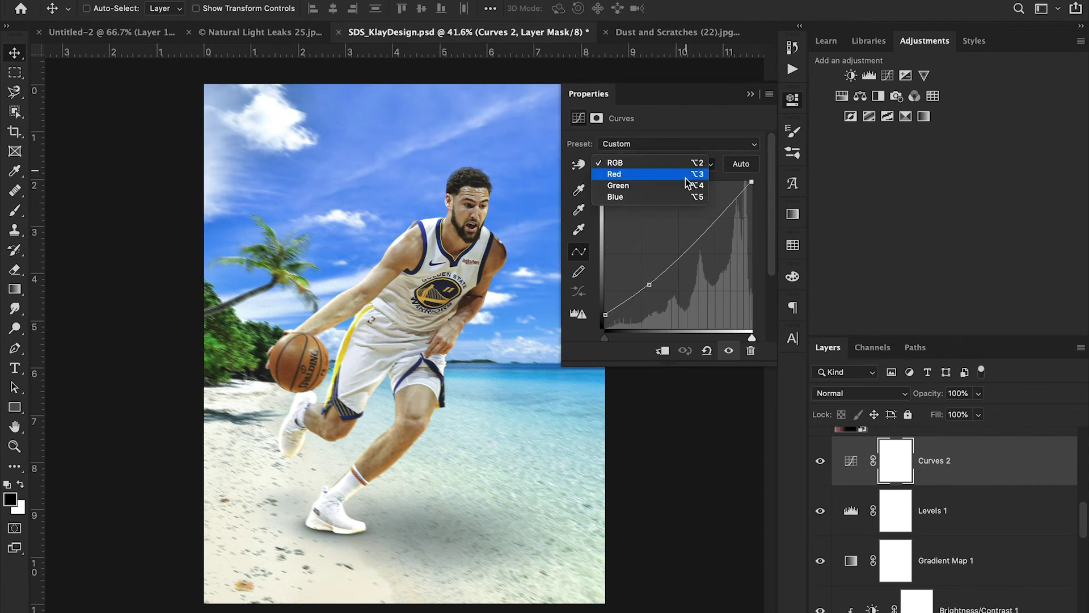
click(688, 164)
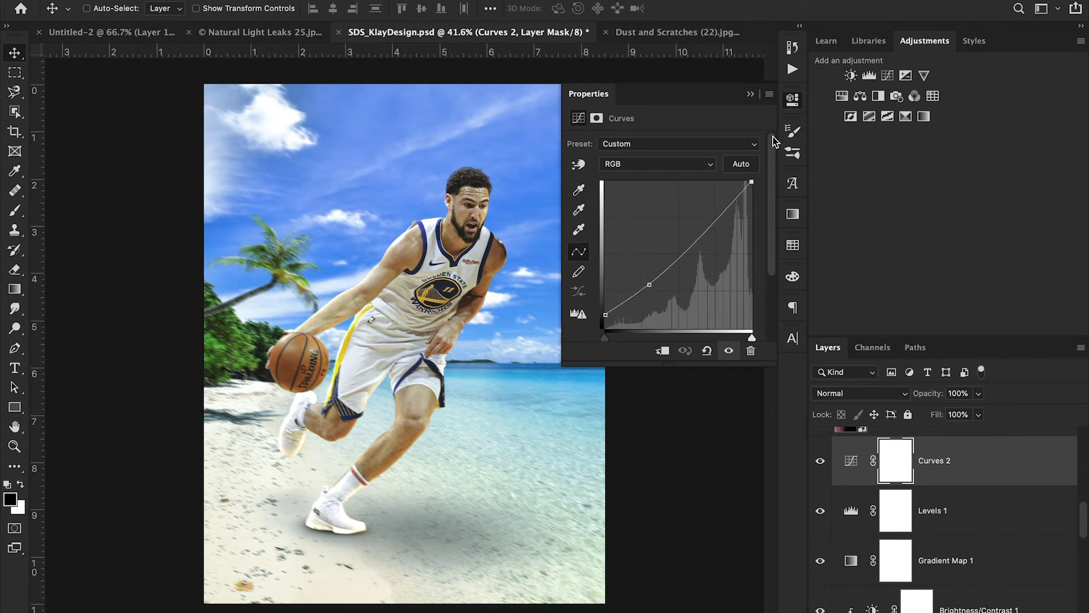
click(750, 94)
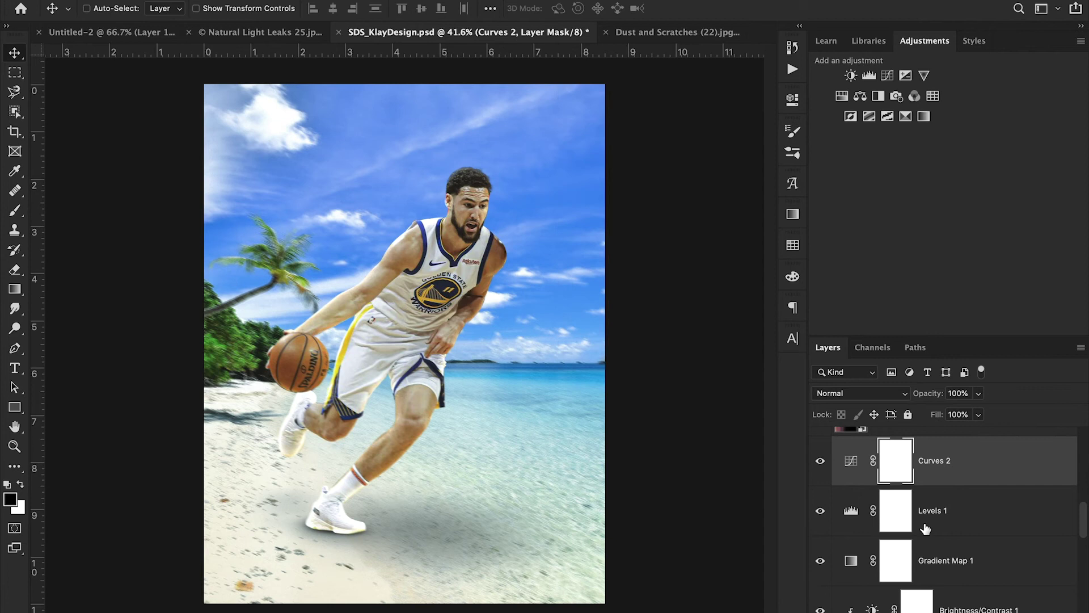
scroll(925, 529, up, 4)
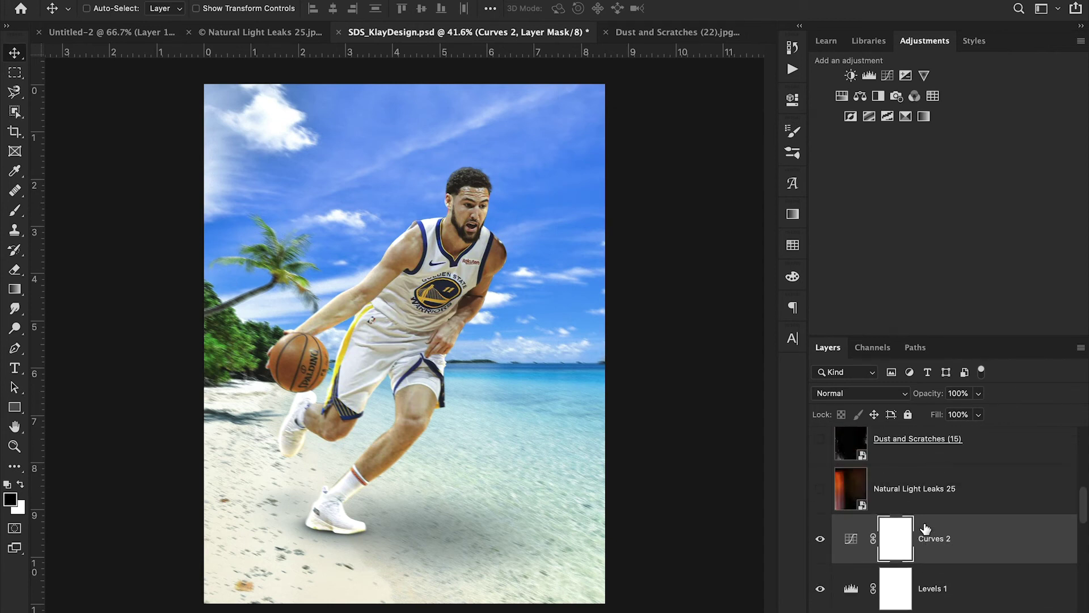
Toggle the Natural Light Leaks 25 layer on and off, then view the Natural Light Leaks 25.jpg document
click(821, 491)
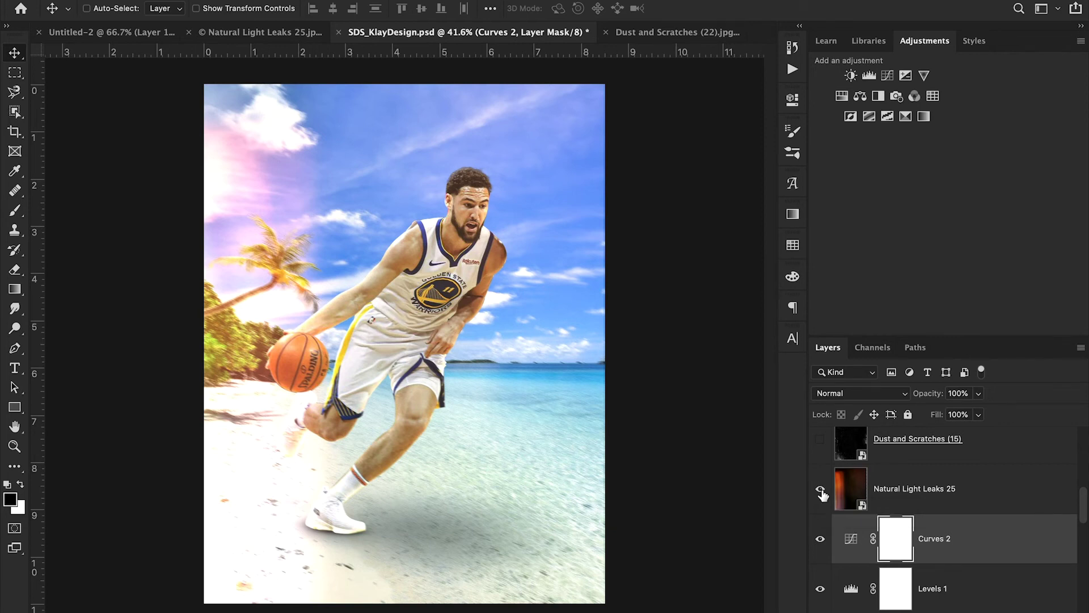
click(821, 490)
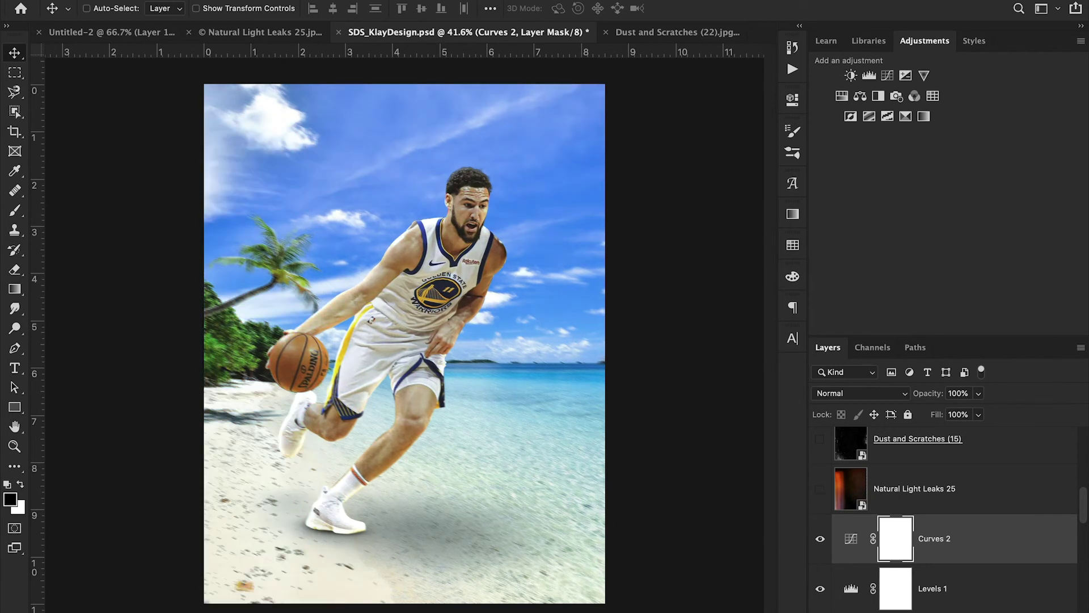
click(258, 32)
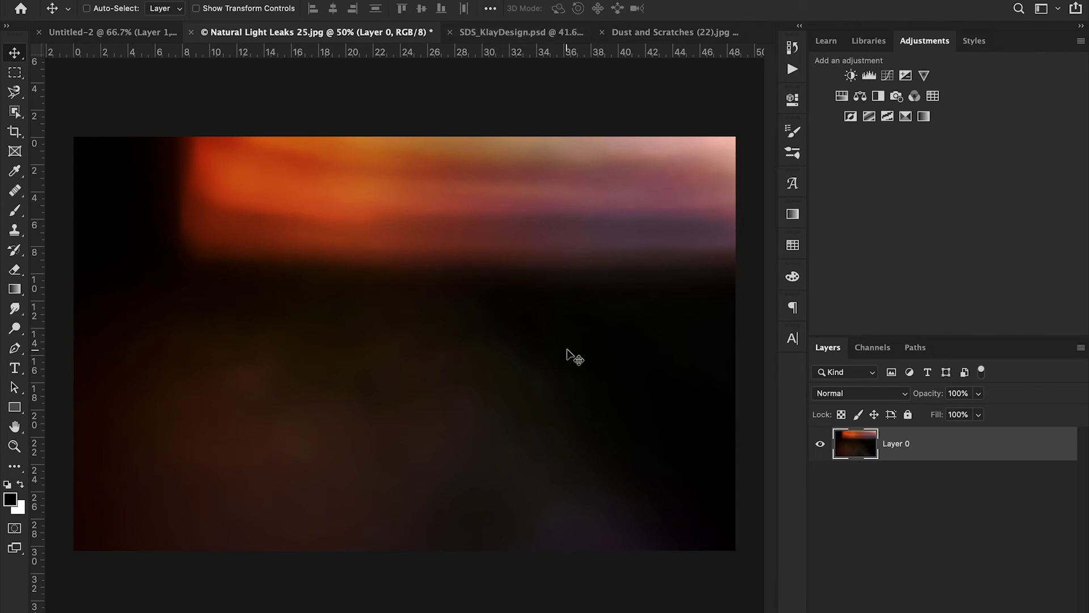
Back in SDS_KlayDesign.psd, show and select Natural Light Leaks 25 with Normal blending at 88% fill
click(512, 32)
click(820, 548)
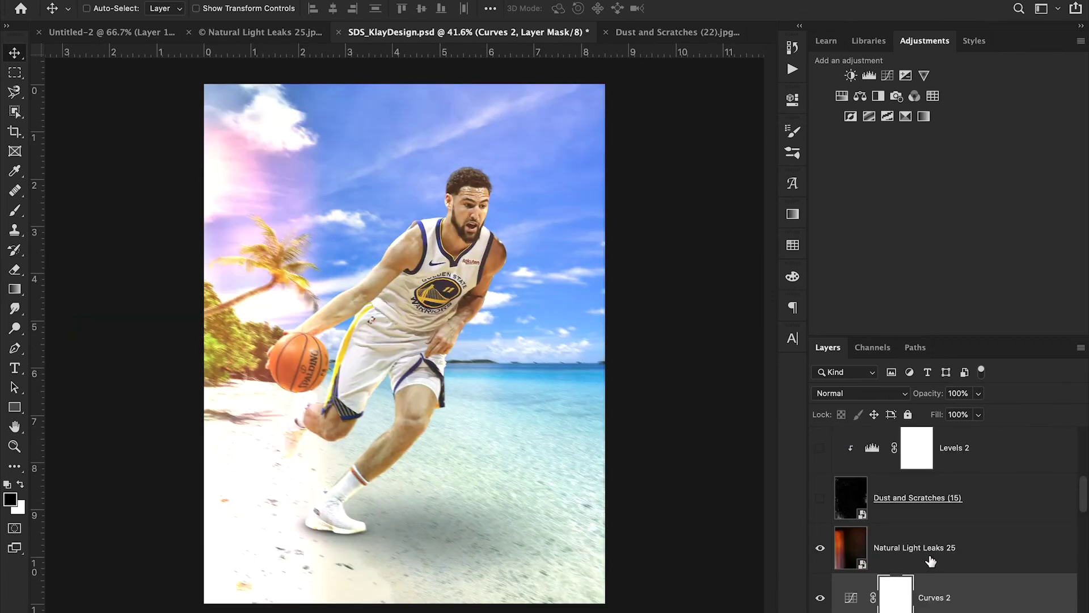
click(928, 559)
click(871, 394)
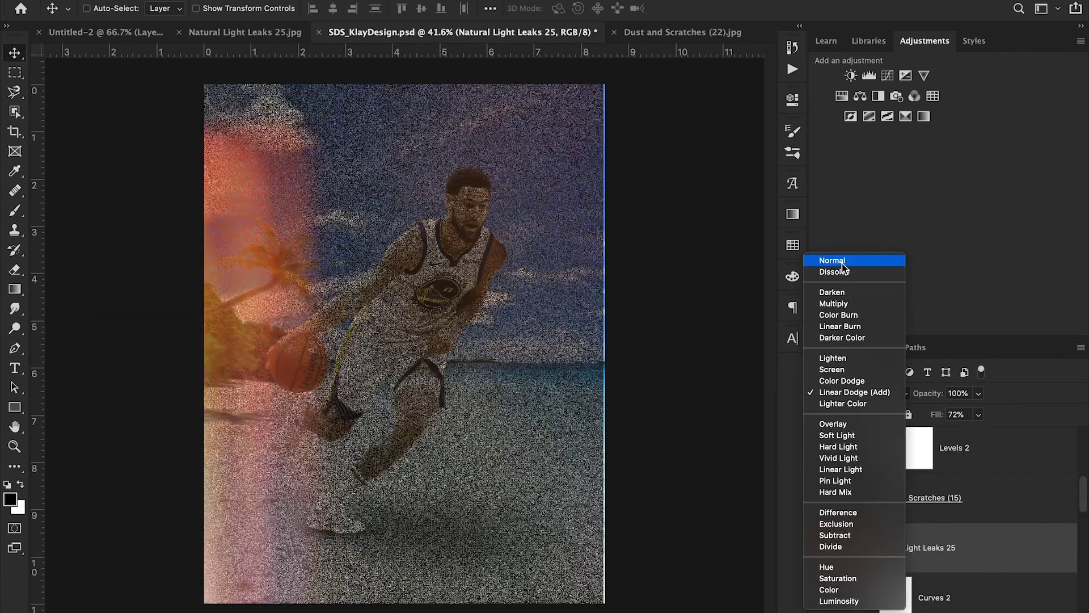
click(842, 263)
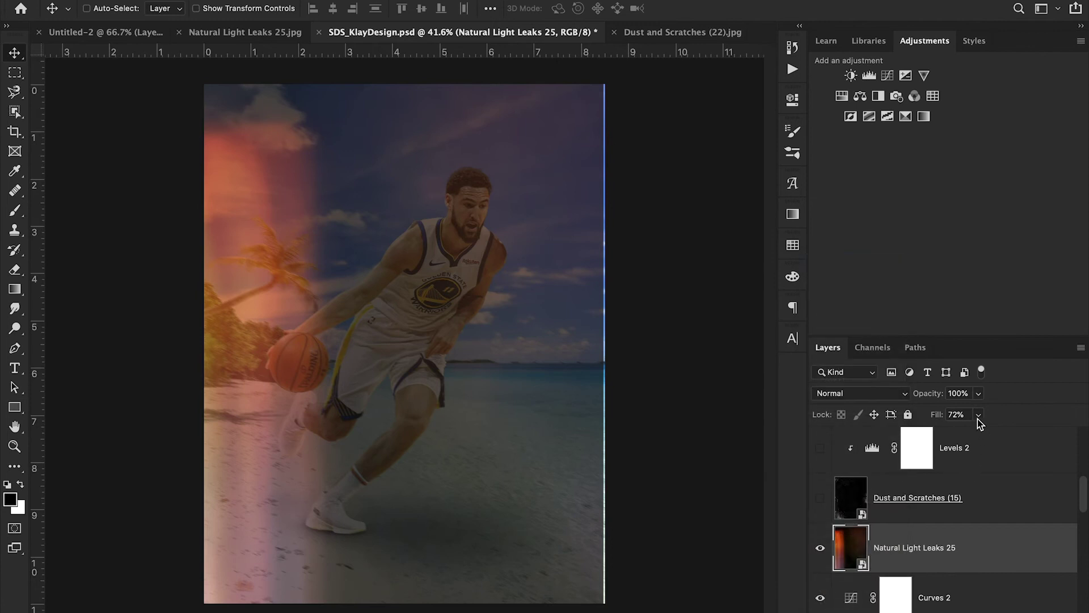
drag(979, 414, 1020, 448)
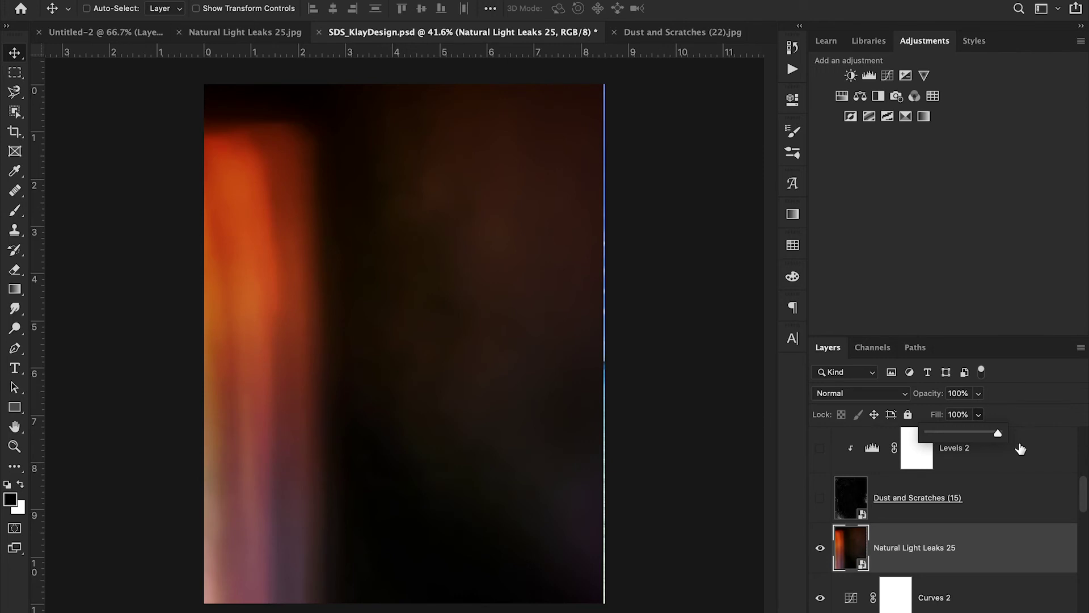
click(1007, 555)
Try Linear Dodge (Add) and Screen blend modes on the light leak, settling on Linear Dodge (Add)
click(871, 395)
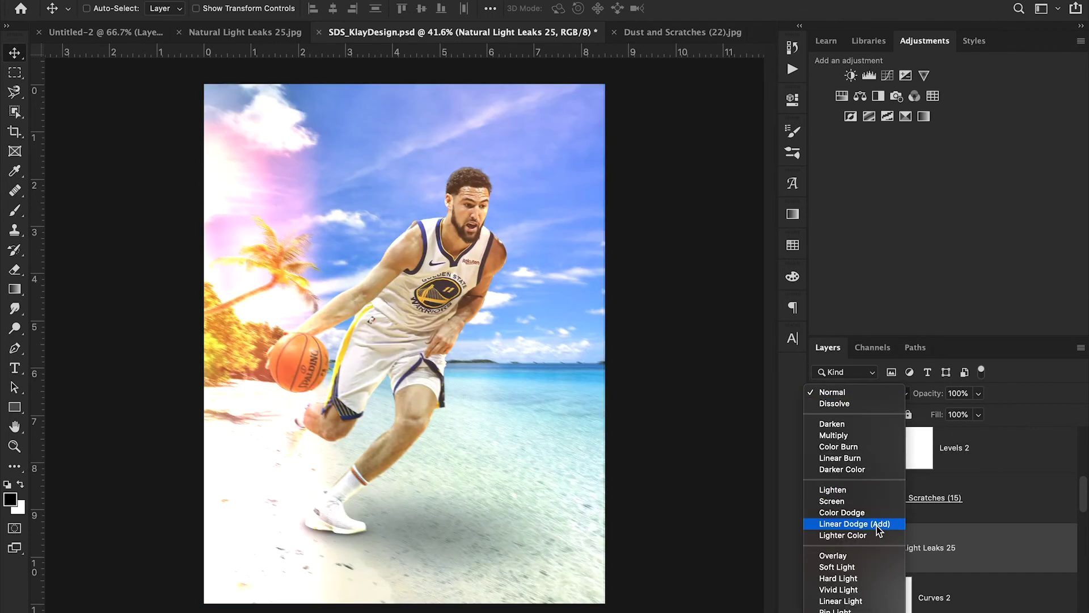
click(876, 525)
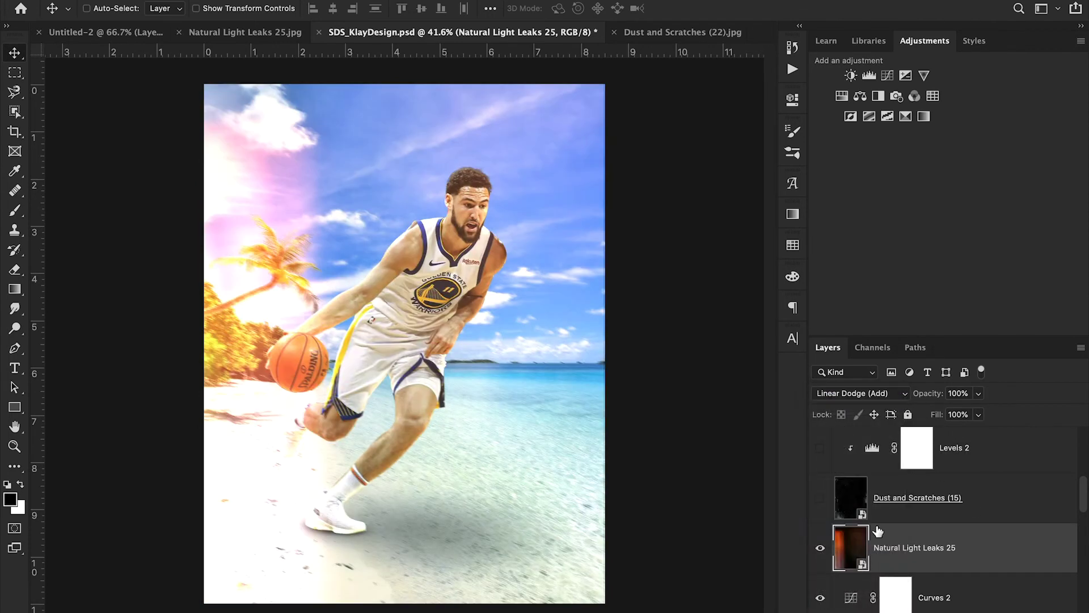
click(860, 393)
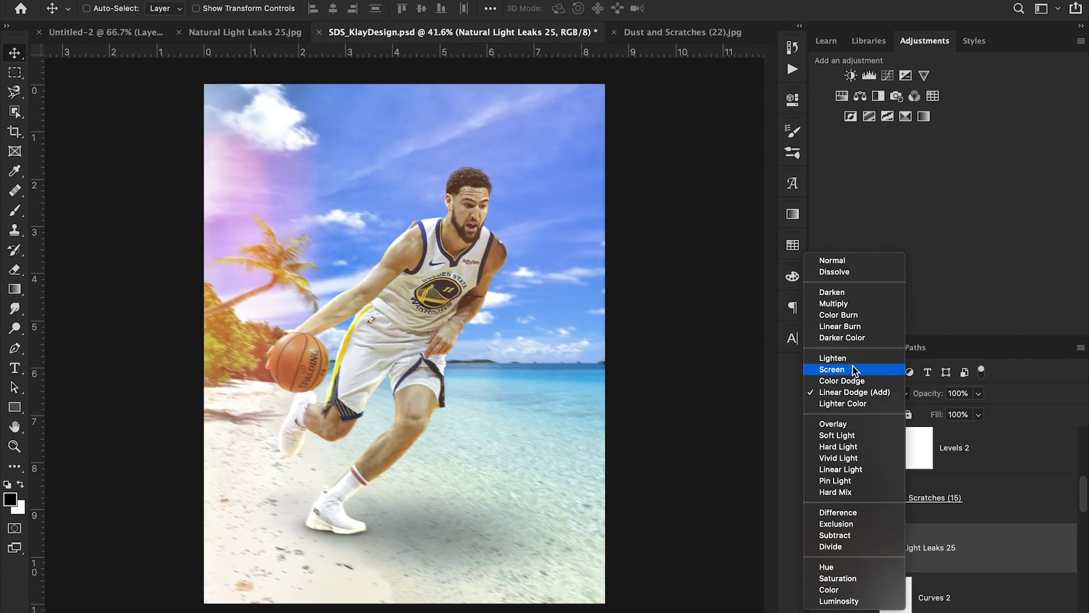
click(852, 369)
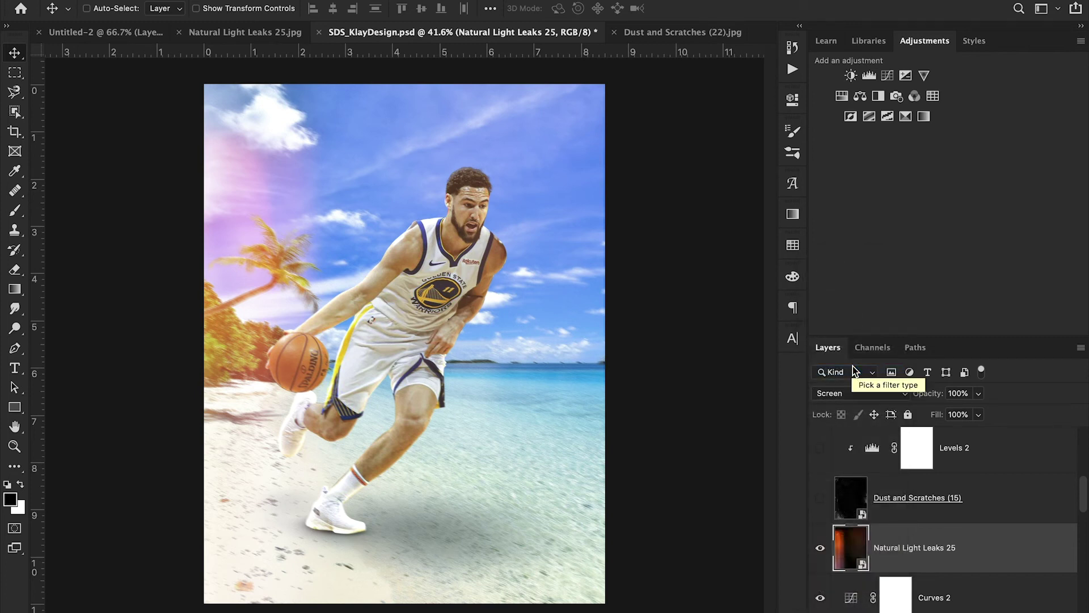
click(855, 397)
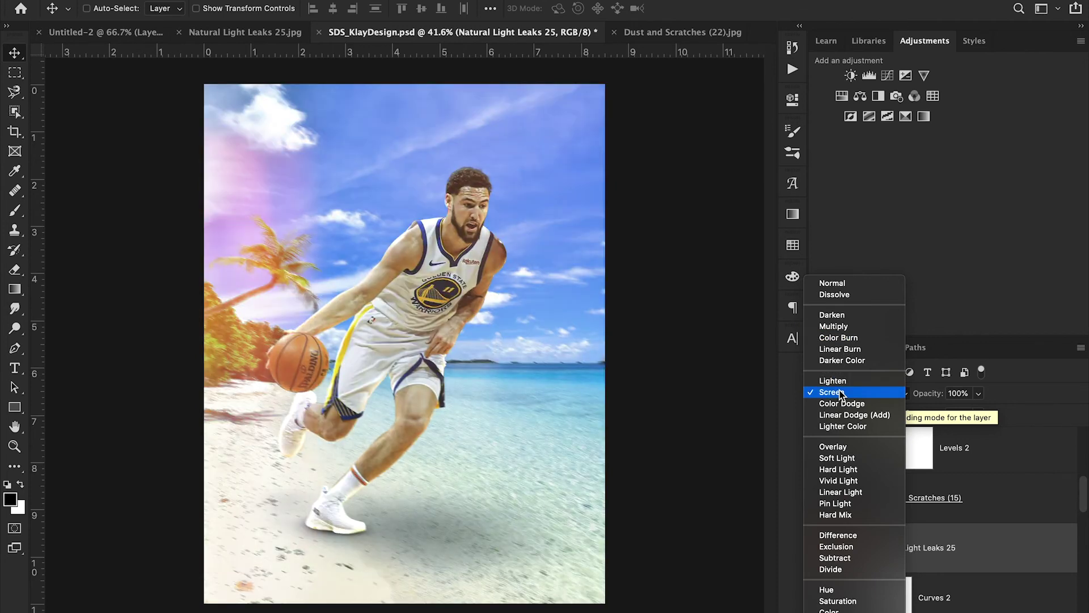
click(974, 565)
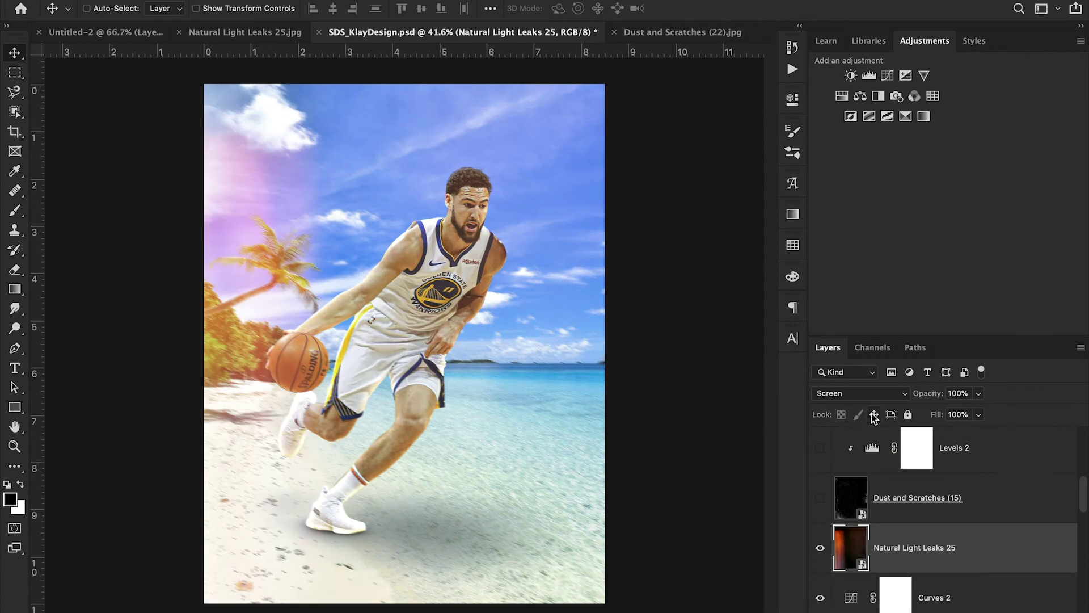
click(859, 394)
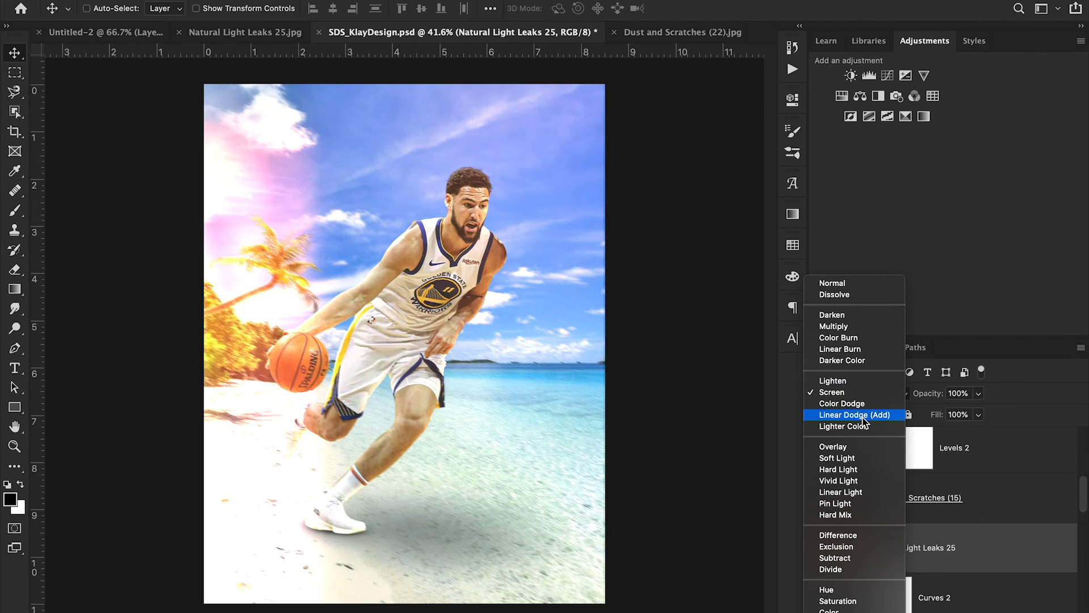
click(864, 418)
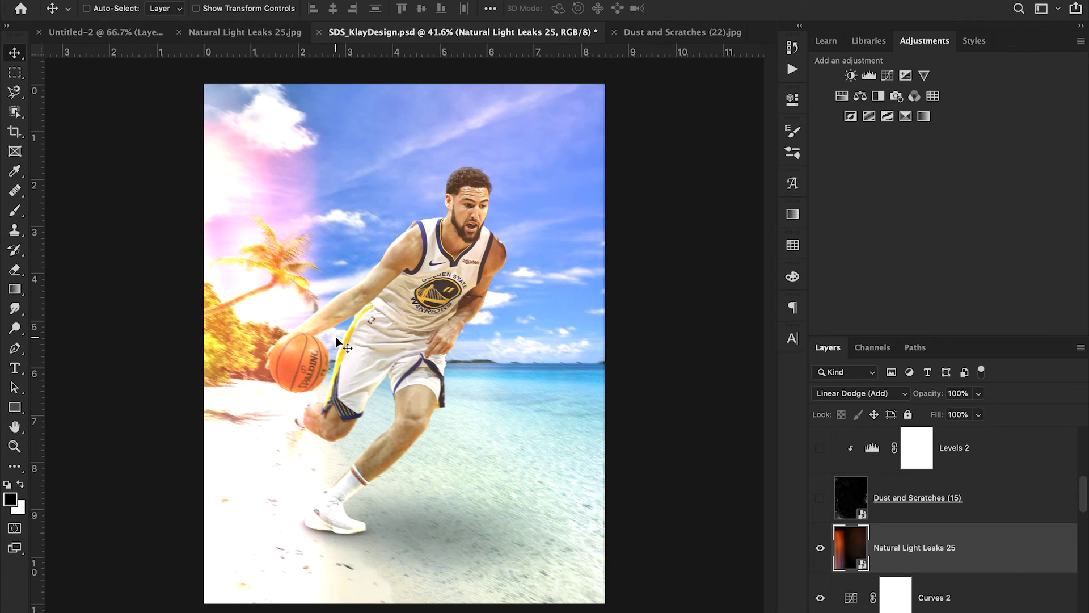
Enter 72% and then 100% in the light leak layer's Fill field
click(964, 415)
double_click(964, 414)
text(72)
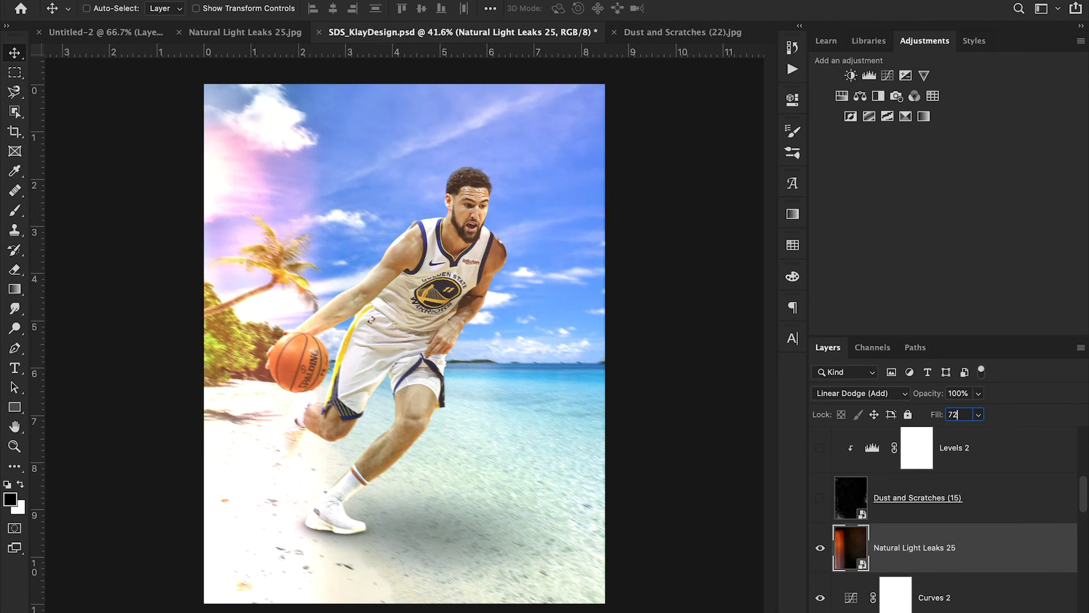
key(Return)
text(100)
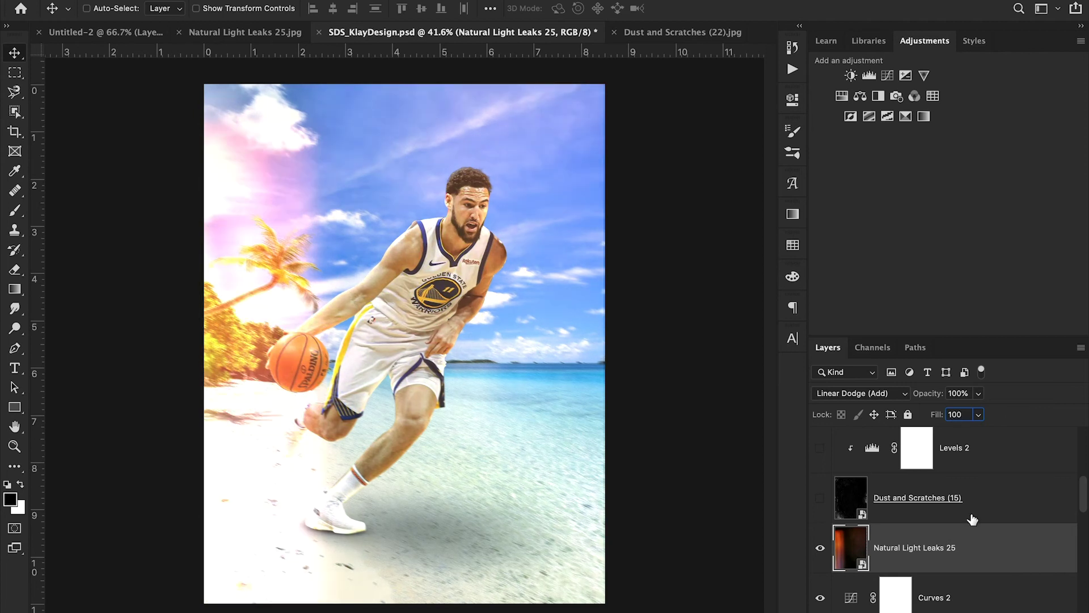
key(Return)
Set the light leak layer's opacity to 100% and its fill to 72%
click(979, 394)
drag(982, 411, 955, 414)
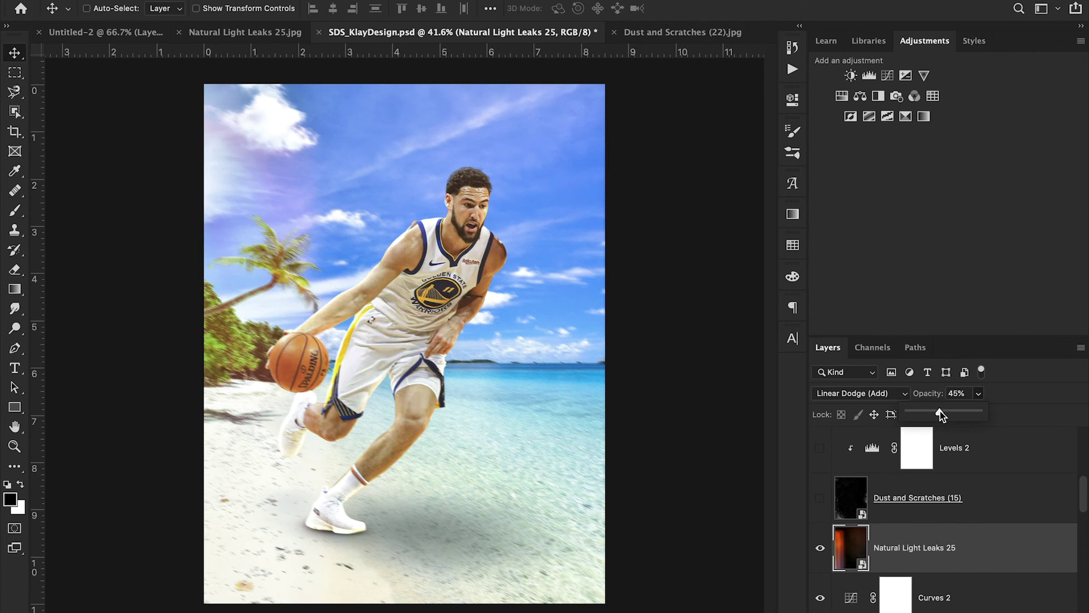
drag(955, 413, 1015, 407)
click(979, 414)
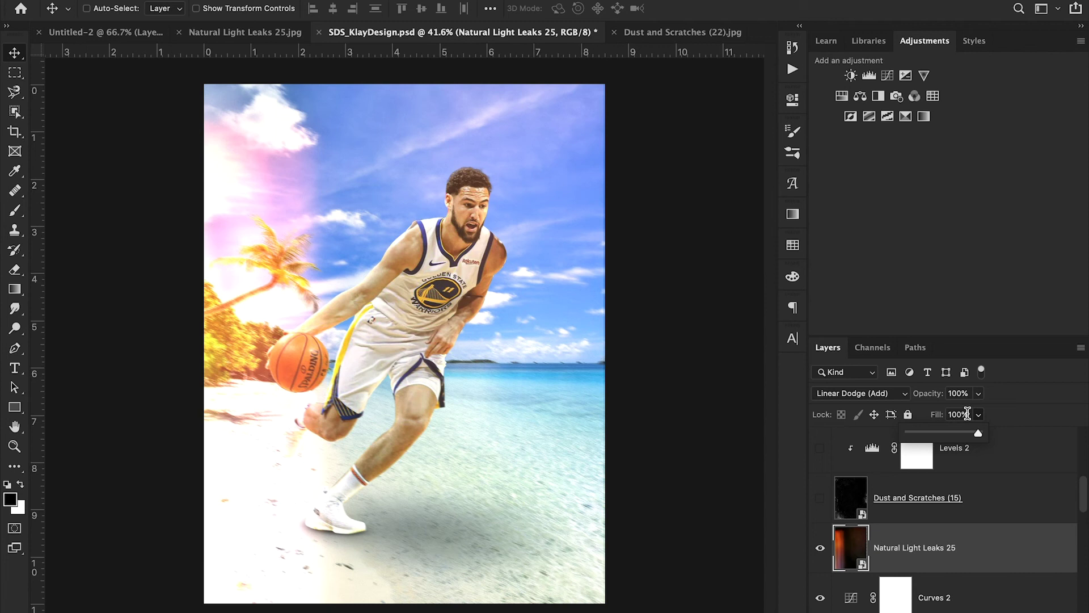
click(967, 414)
text(72)
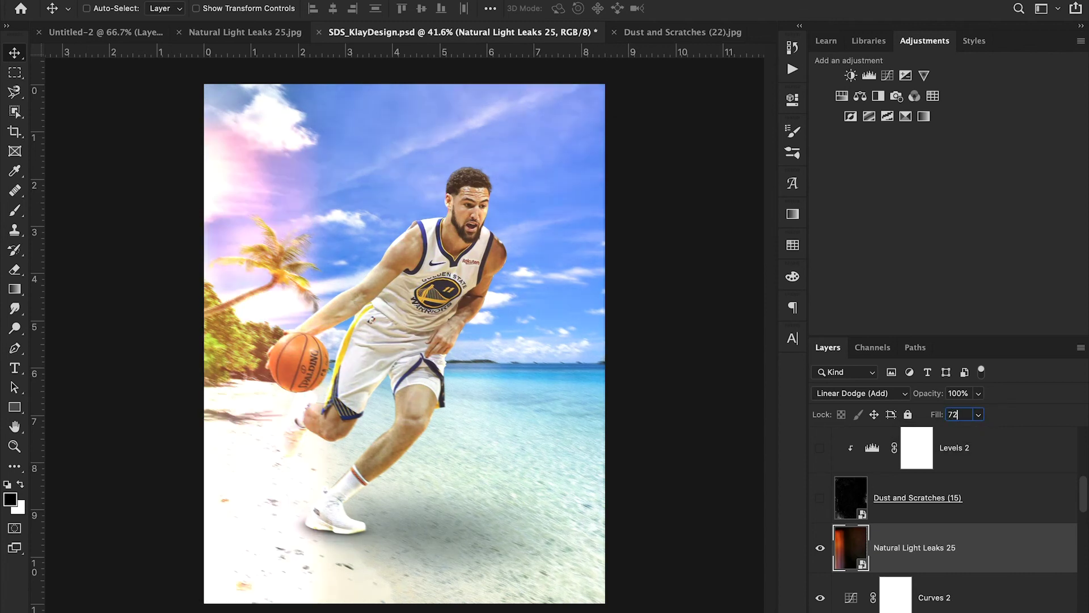
key(Return)
Show and select the Dust and Scratches (15) layer, and switch on Levels 2
click(820, 495)
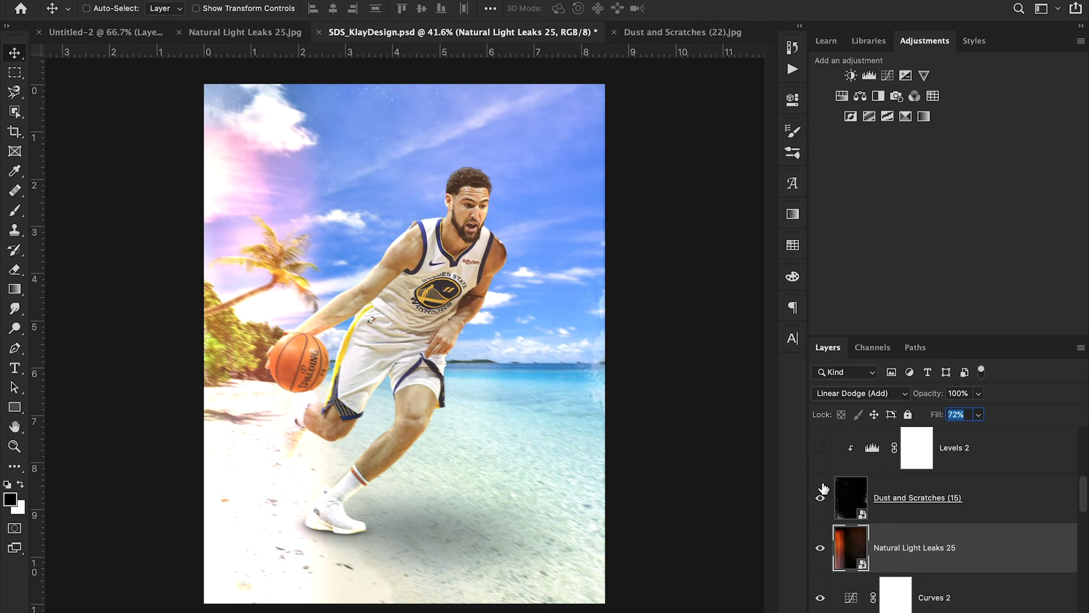
click(1006, 493)
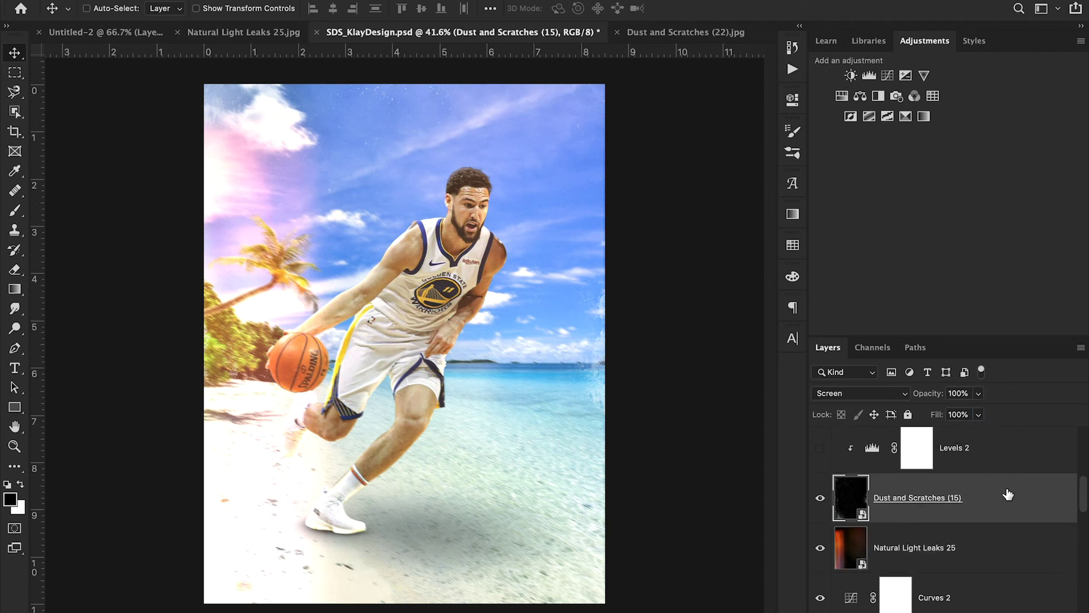
click(703, 37)
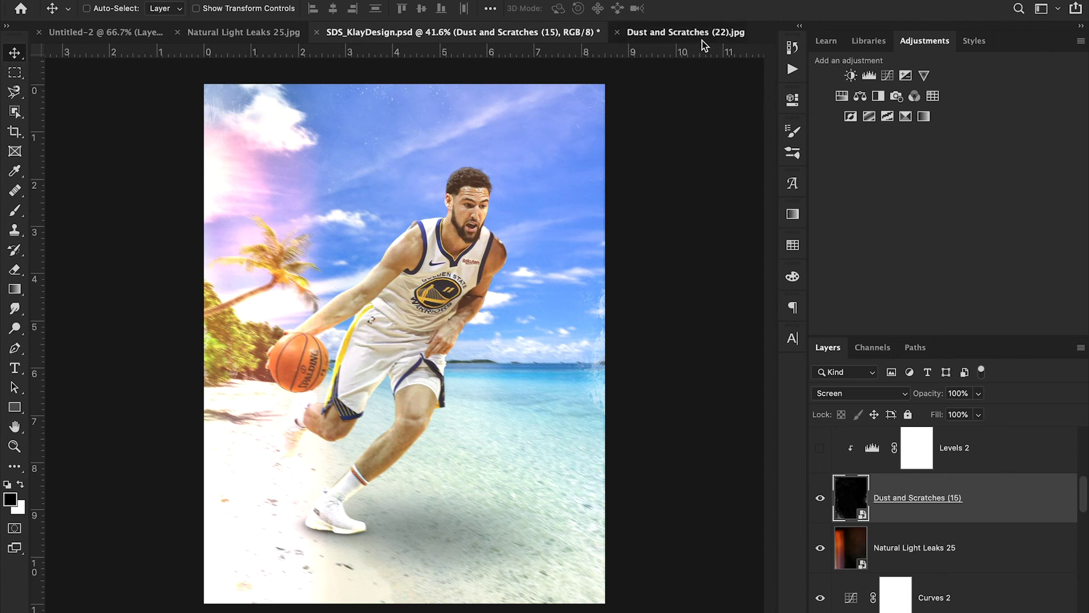
click(384, 33)
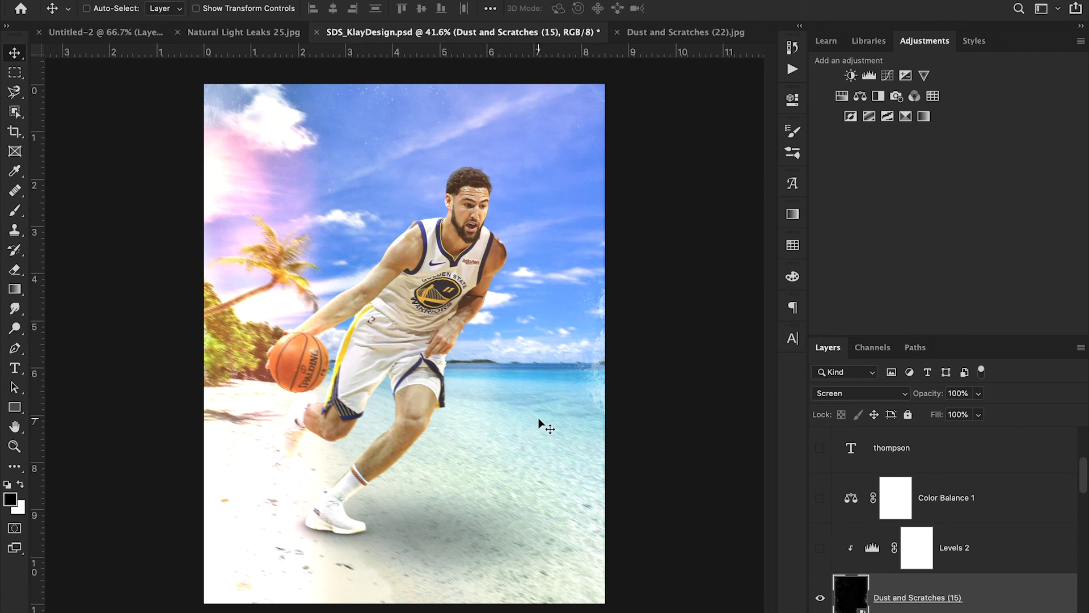
click(821, 548)
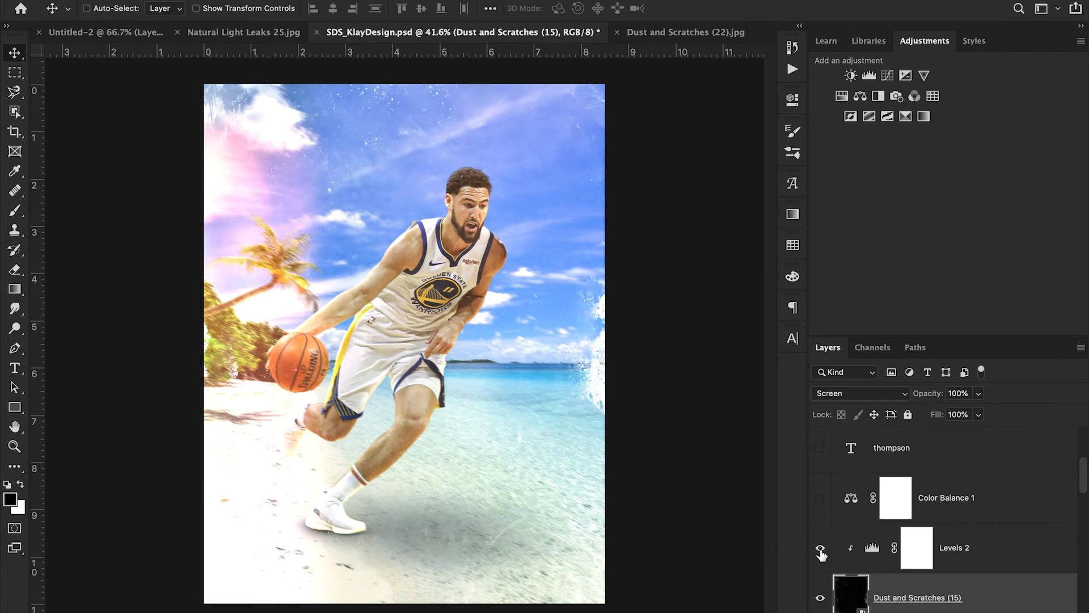
Zoom into the lower part of Dust and Scratches (22).jpg, then return to SDS_KlayDesign.psd
click(672, 33)
click(14, 446)
drag(493, 517, 567, 510)
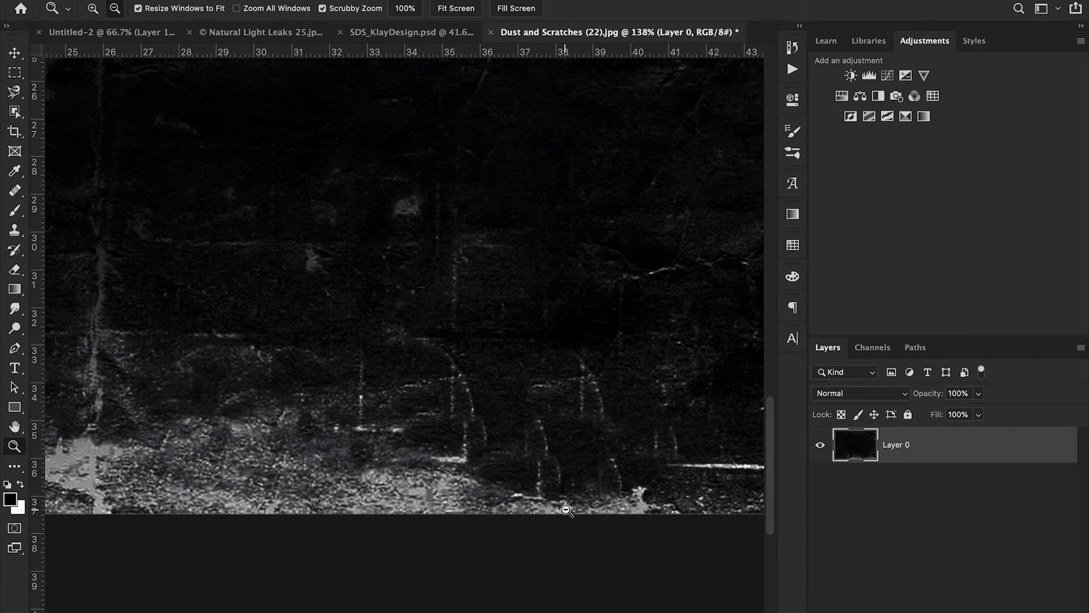
click(17, 54)
click(385, 34)
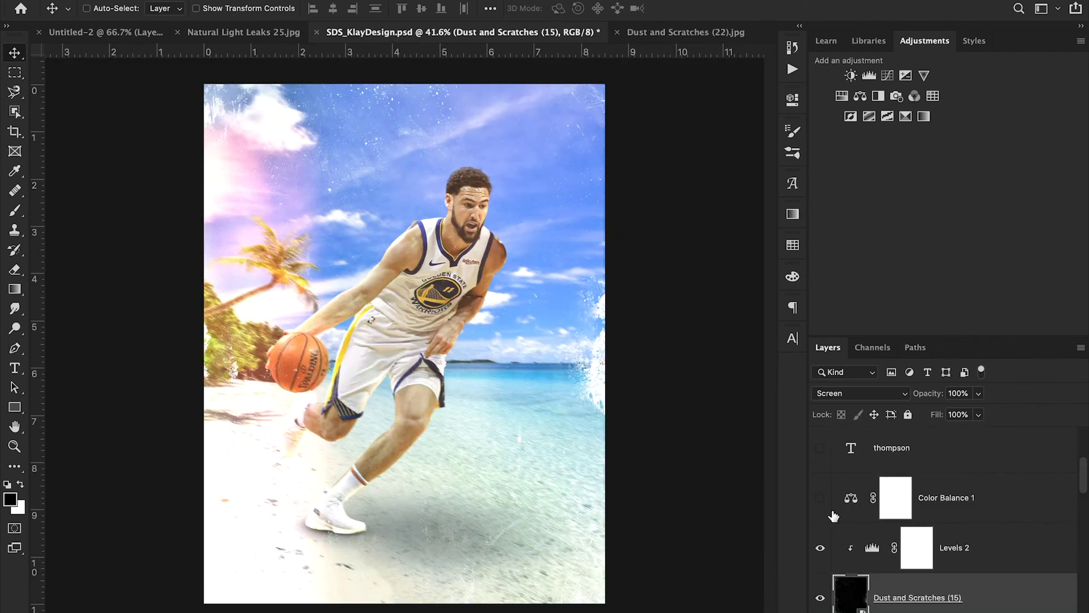
double_click(871, 550)
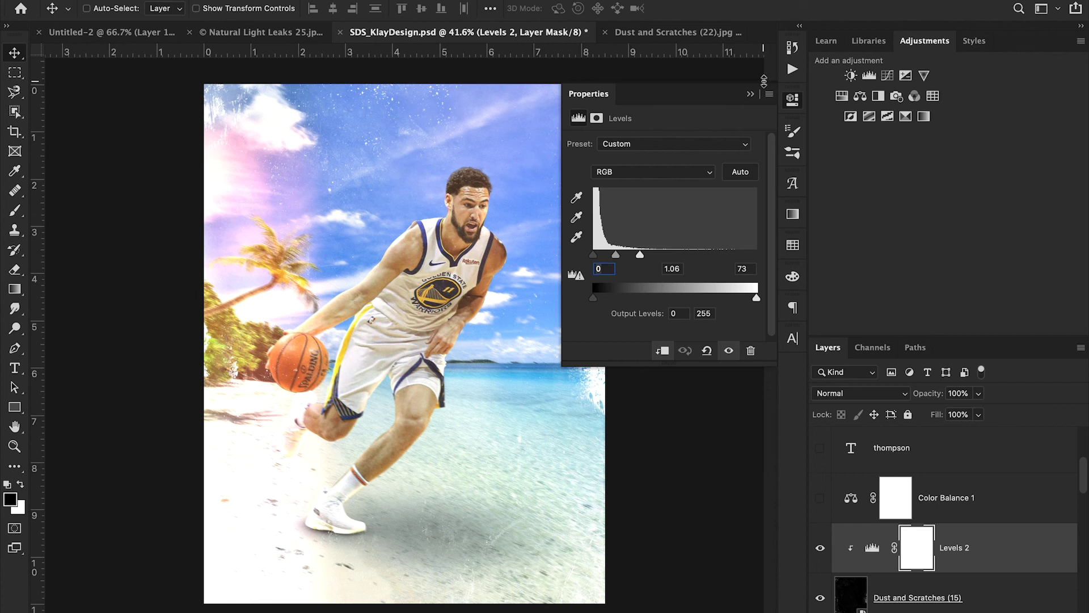
click(751, 94)
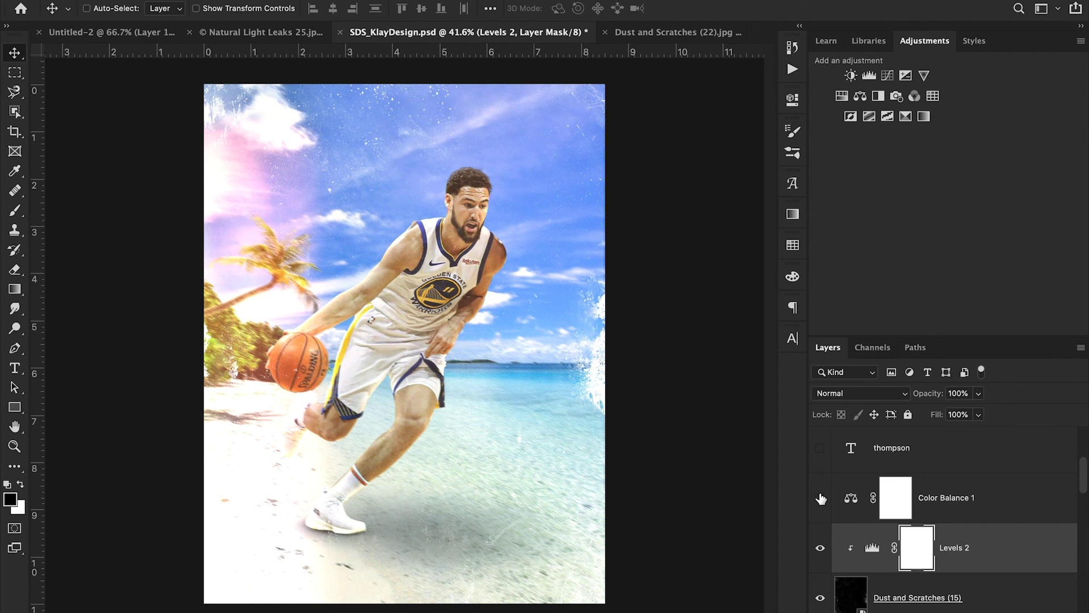
Compare the poster with and without Color Balance 1, leave it on, and review its +5, -19, +33 midtones
click(821, 498)
click(821, 498)
click(821, 498)
click(821, 498)
click(821, 498)
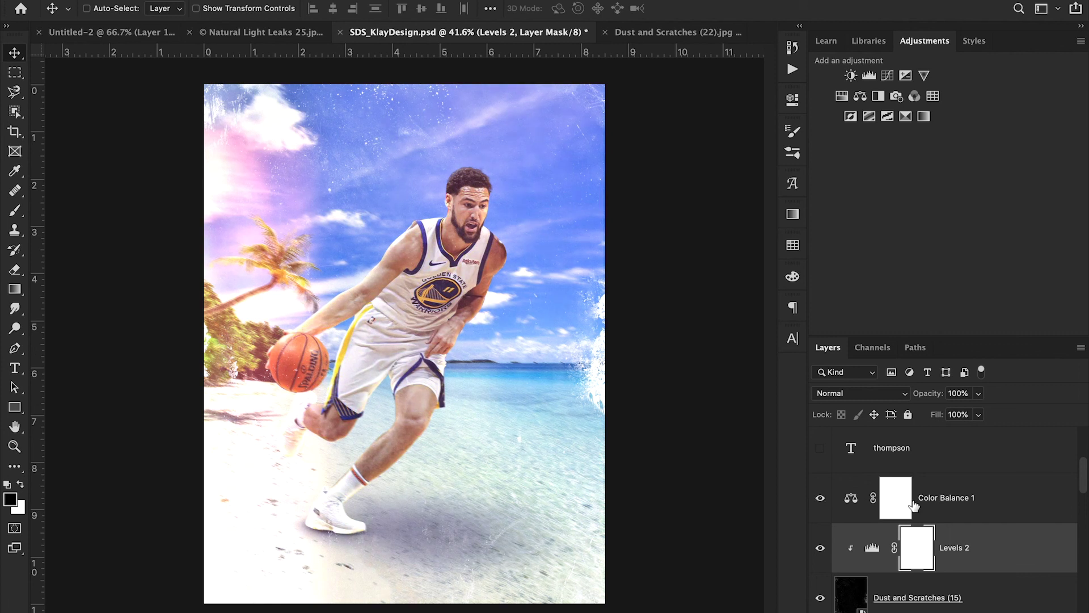
click(820, 499)
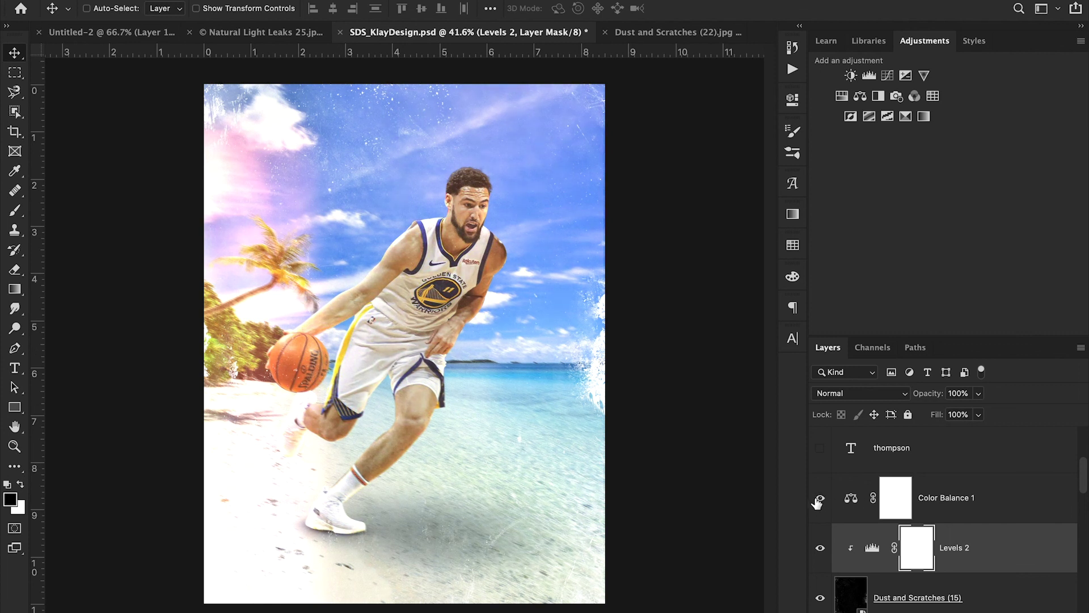
click(819, 498)
click(820, 499)
click(820, 499)
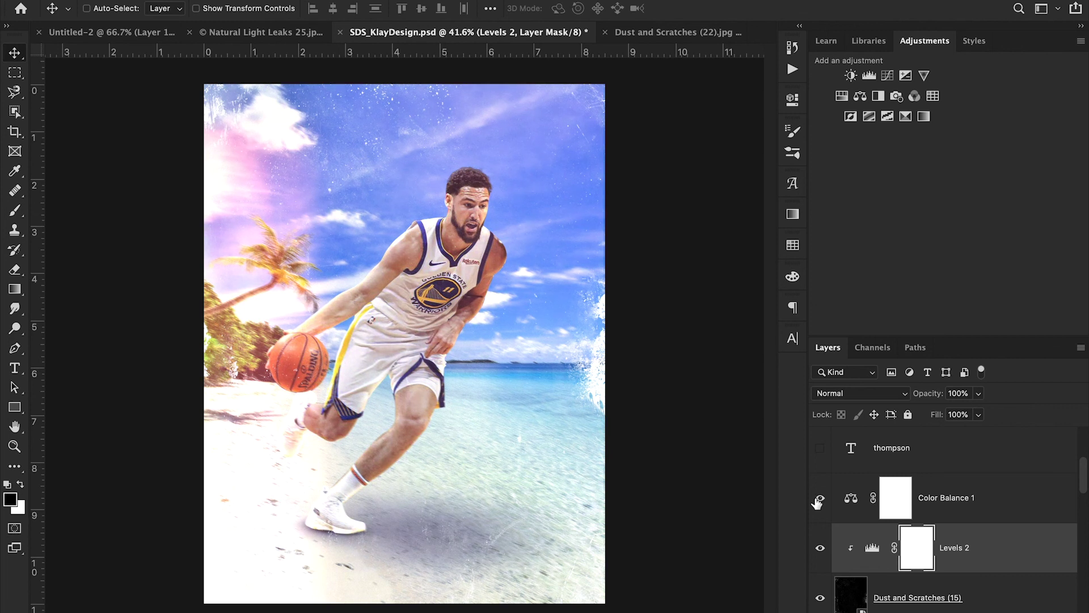
double_click(853, 499)
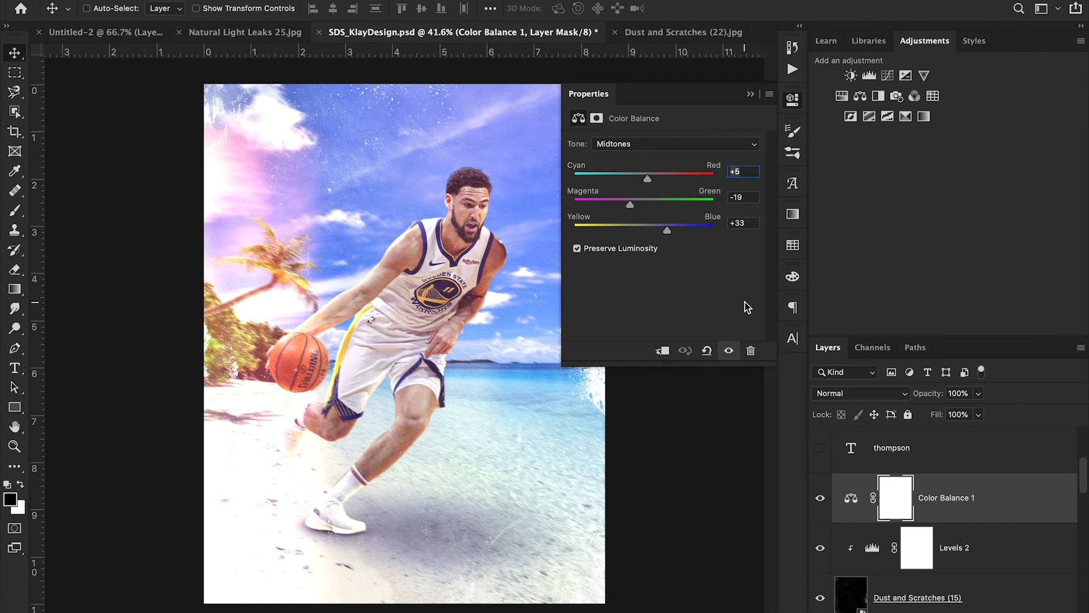
click(750, 96)
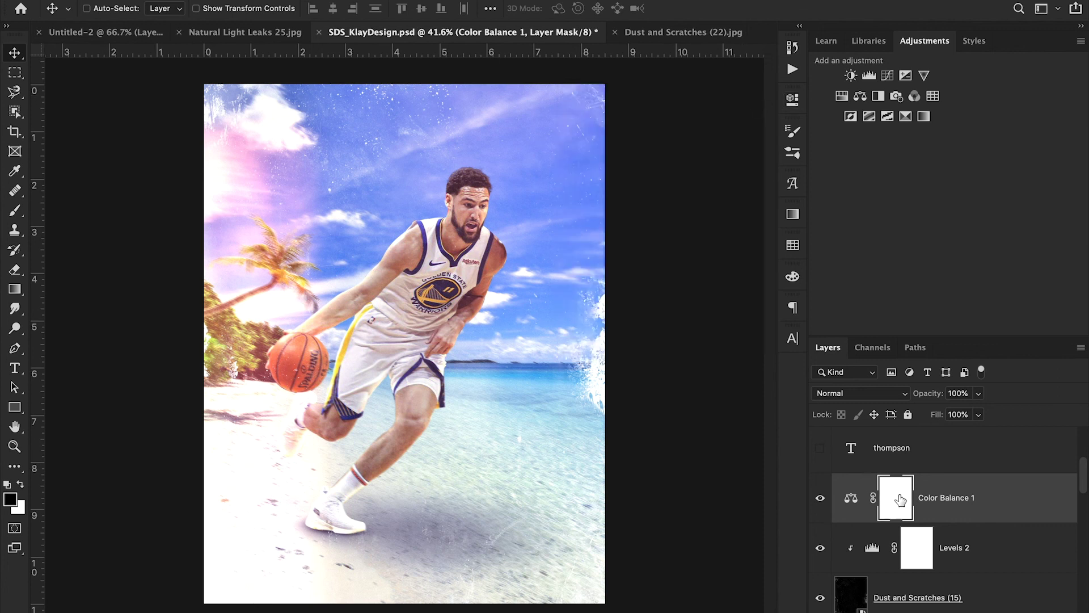
Show the thompson and klay text layers
scroll(900, 500, up, 2)
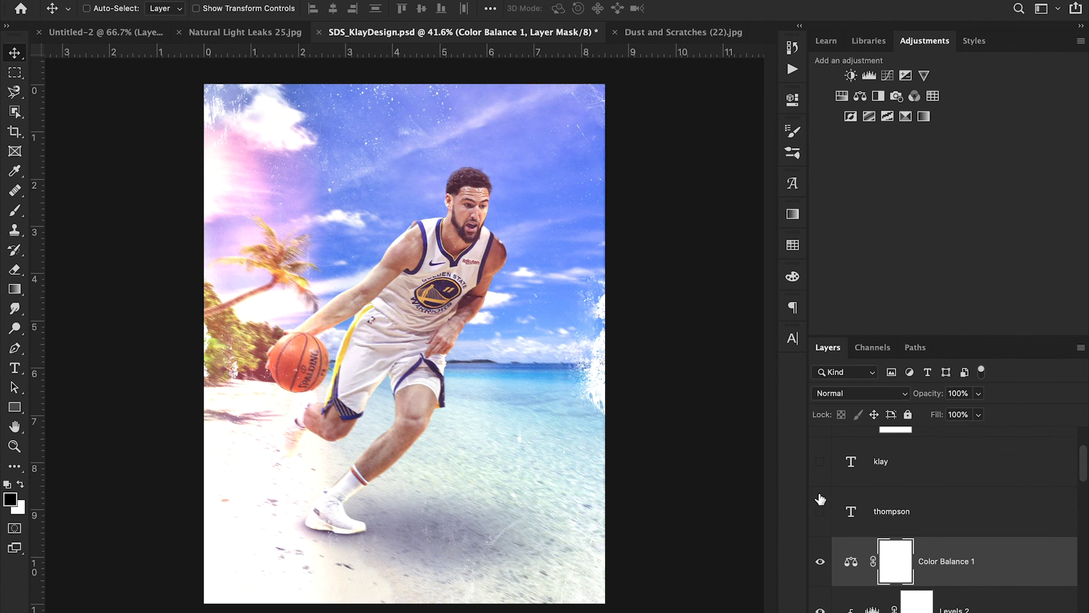
click(820, 510)
click(820, 462)
Select the thompson text and confirm its Condensed ExtraBold font style in the Character panel
click(942, 502)
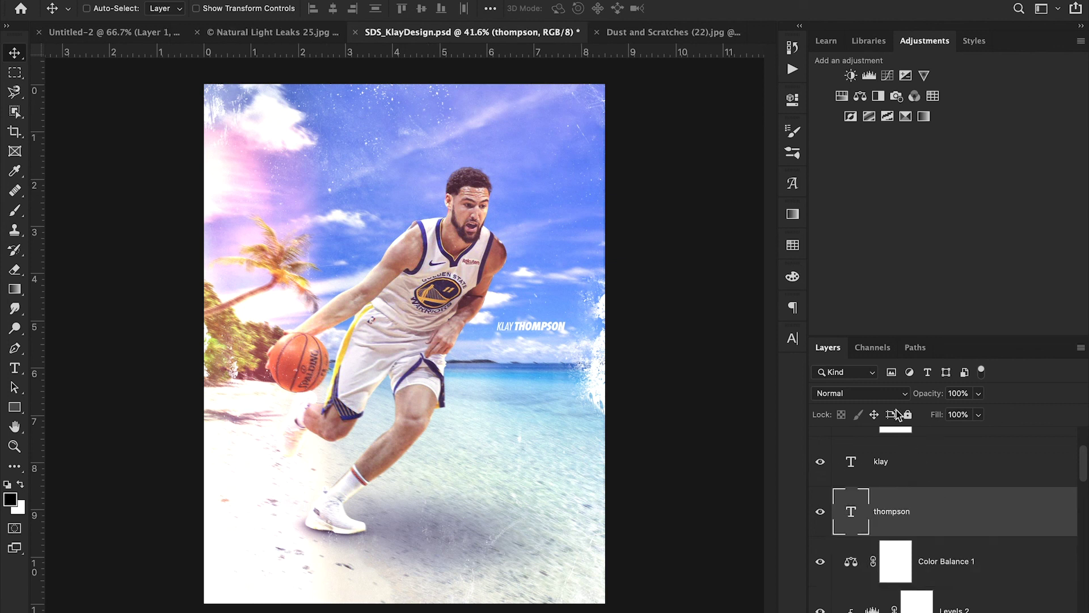
click(794, 339)
click(769, 362)
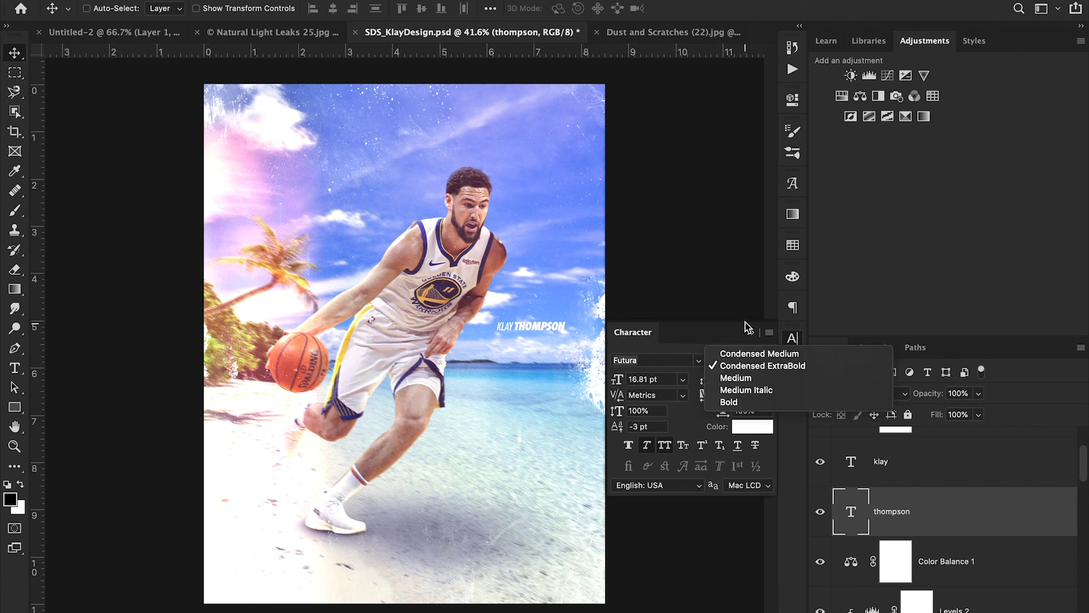
click(737, 304)
click(768, 361)
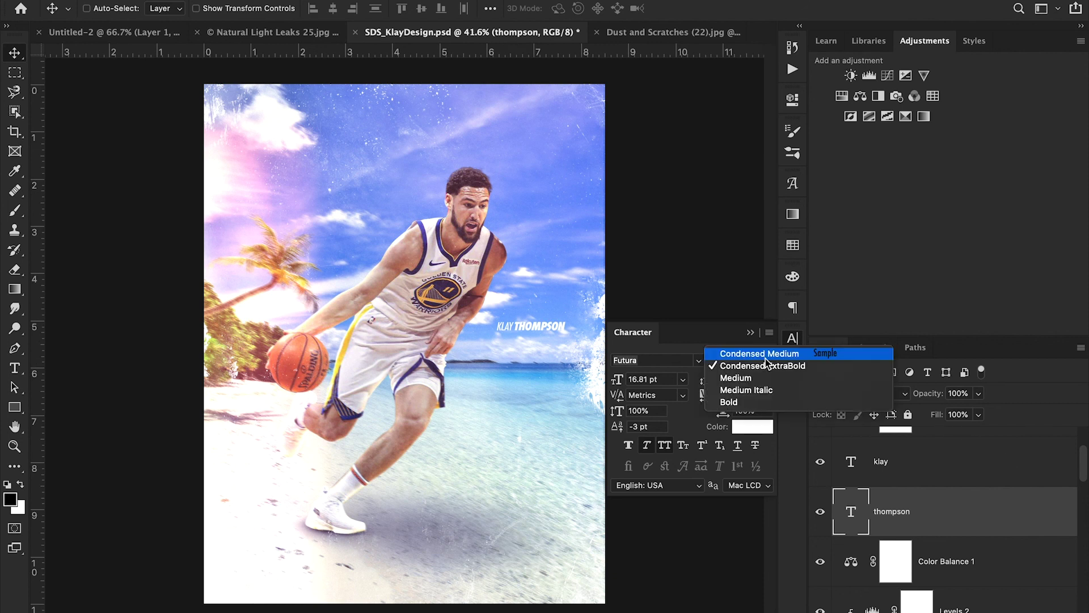
click(766, 366)
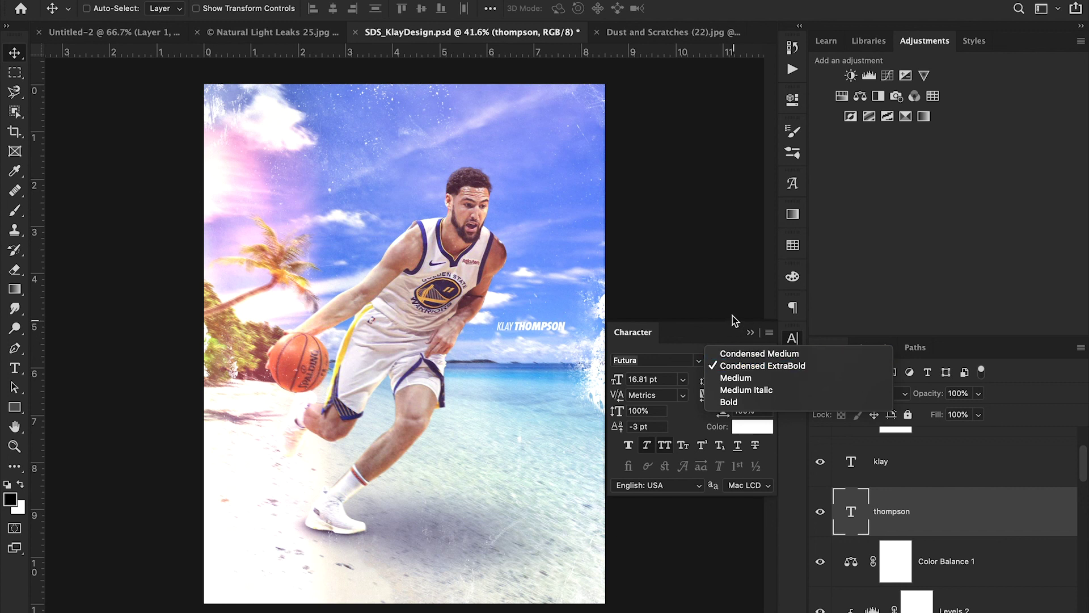
click(750, 333)
scroll(865, 482, up, 1)
Switch on Brightness/Contrast 2 and review its brightness of 20 in Properties
scroll(865, 483, up, 1)
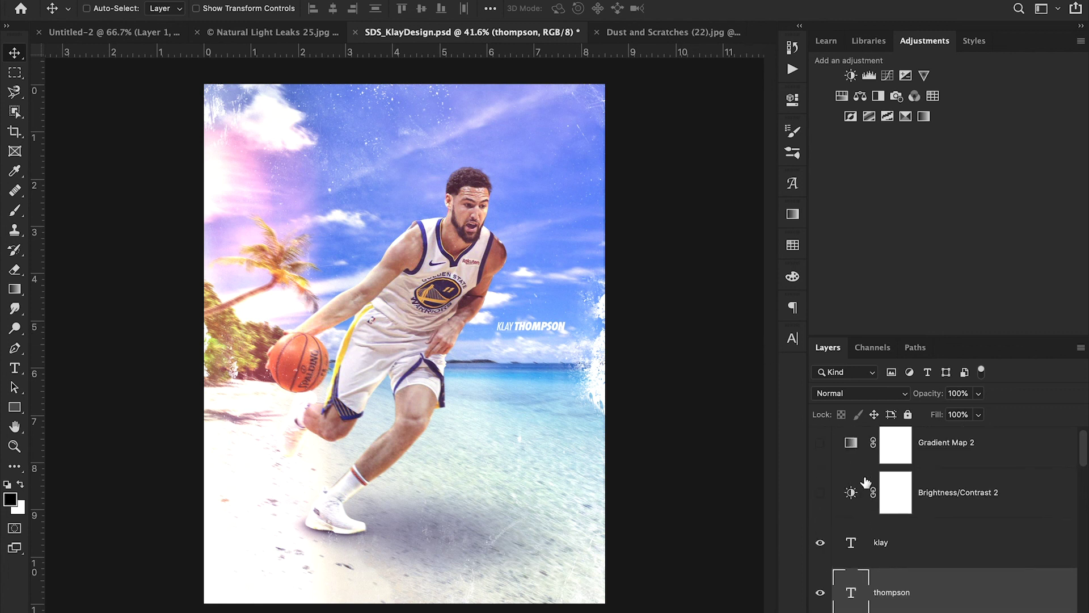
click(819, 492)
click(819, 493)
click(819, 494)
double_click(850, 493)
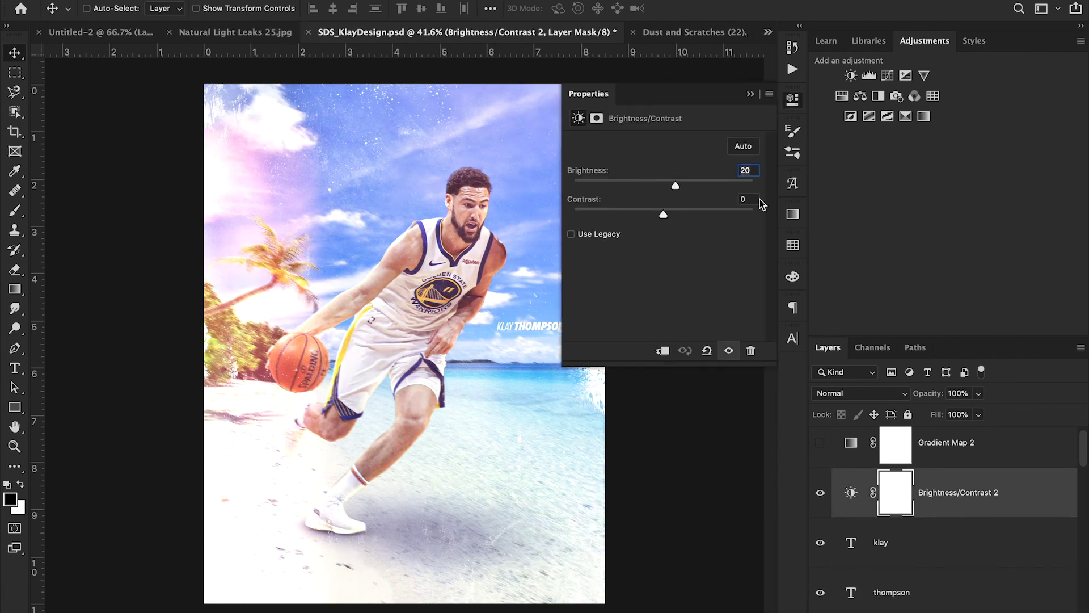
click(752, 96)
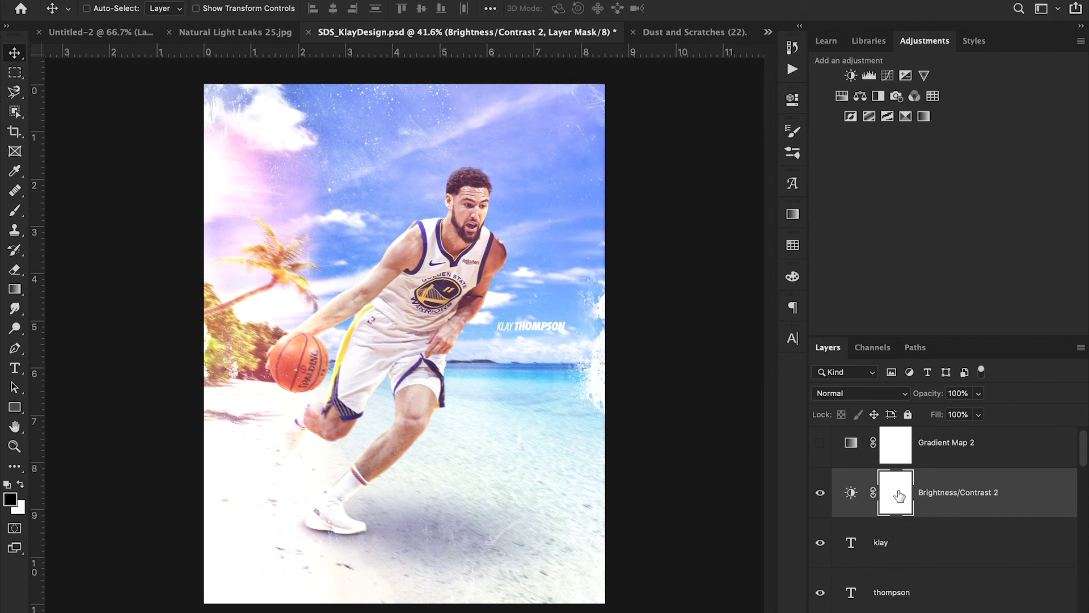
Switch on the Gradient Map 2 warm tint at 16% fill and review its settings
scroll(900, 496, up, 1)
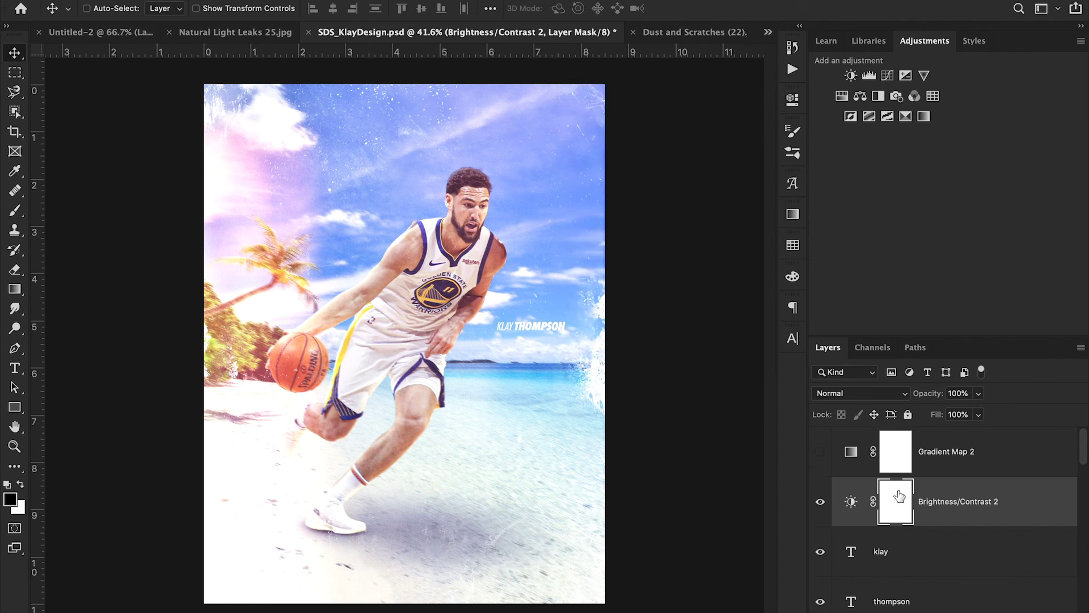
click(820, 454)
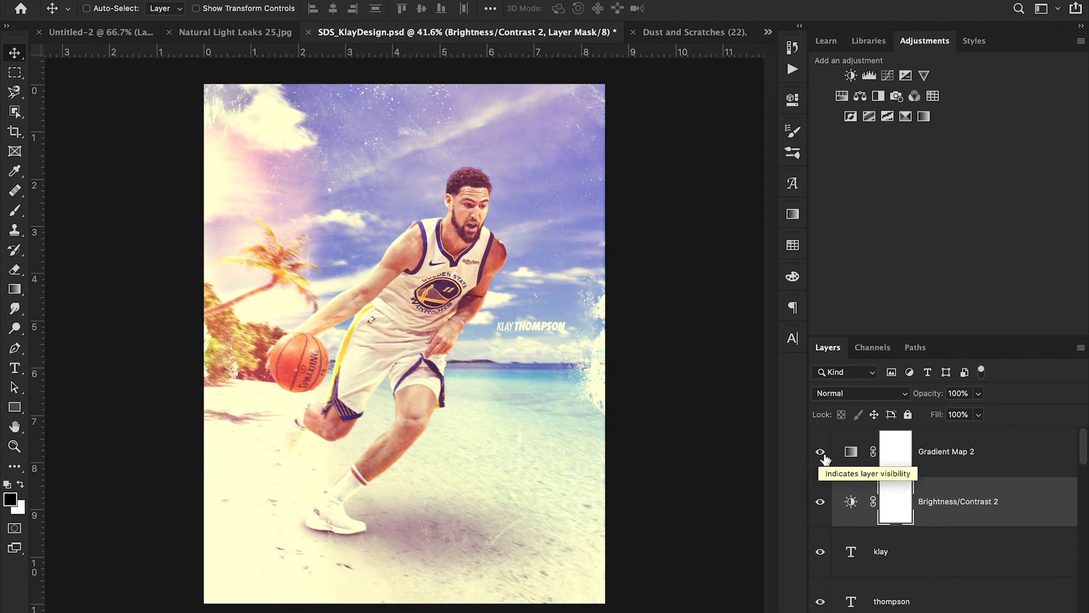
double_click(850, 452)
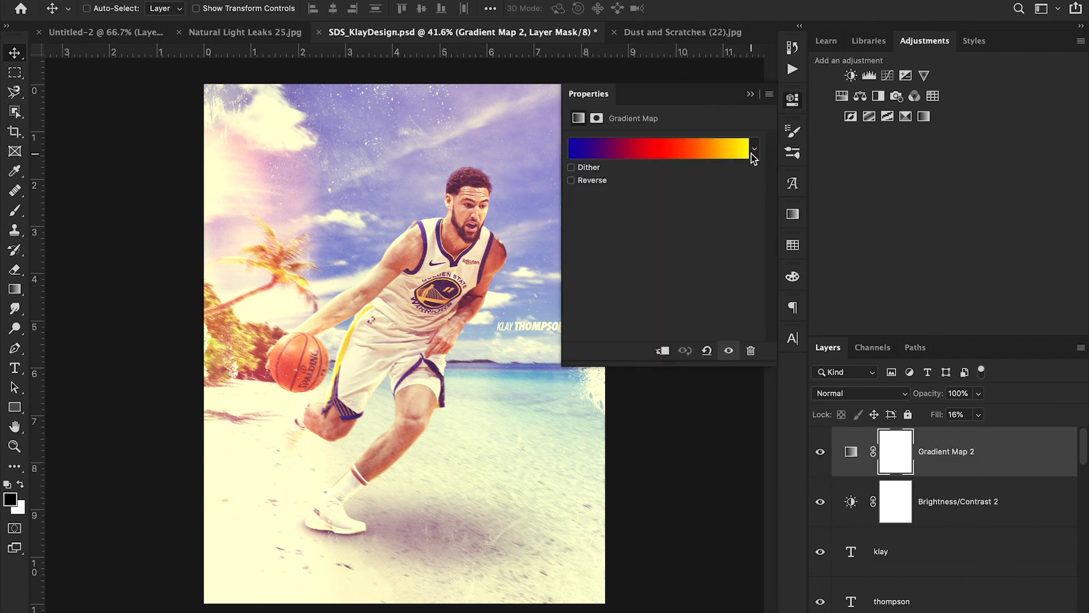
click(749, 95)
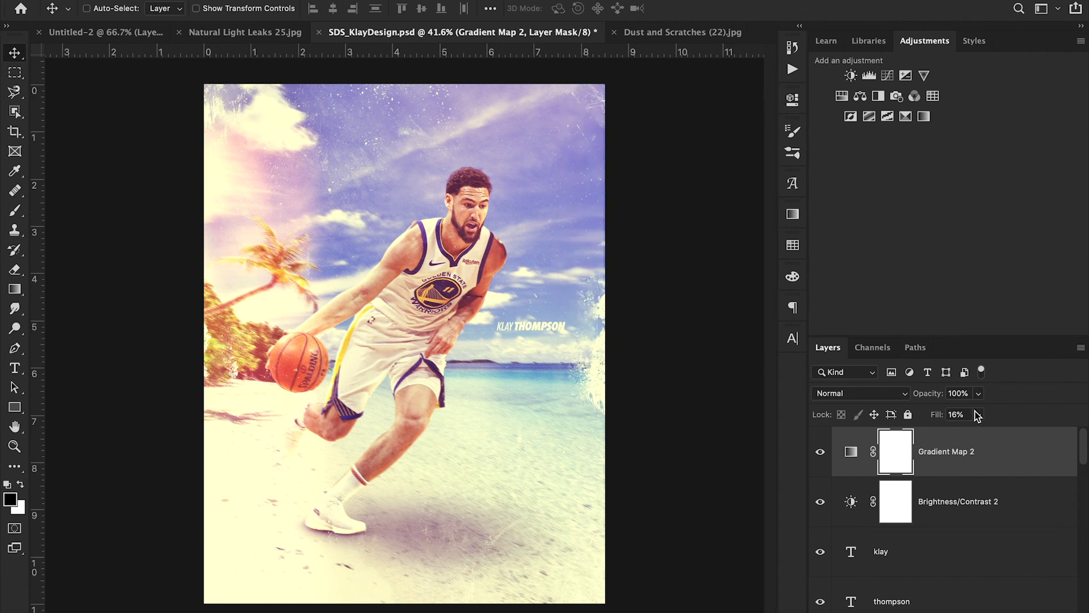